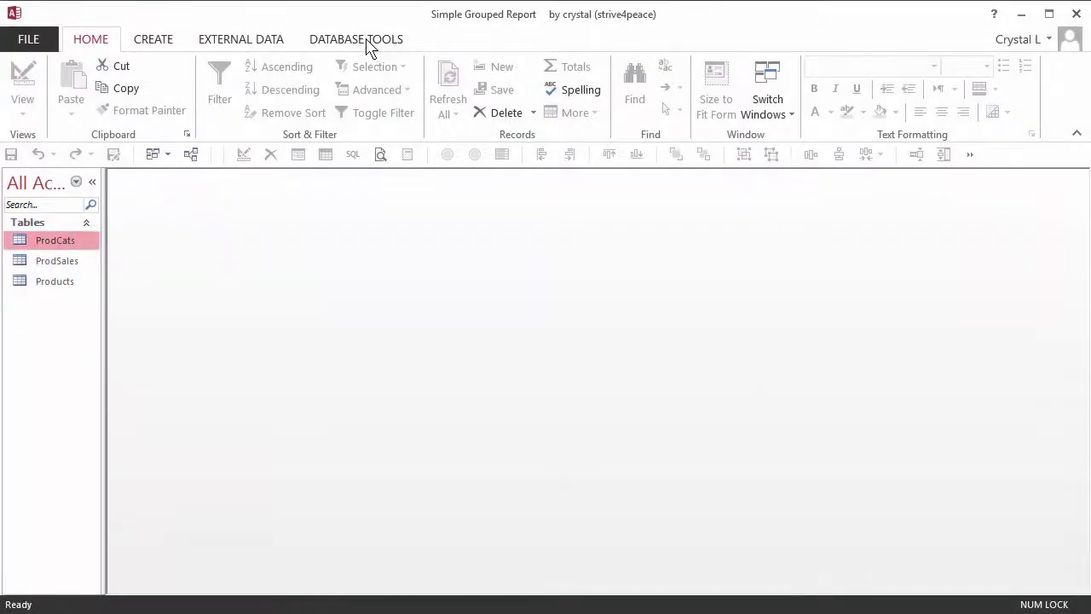
Step: Open the Relationships window to see the ProdCats, Products and ProdSales one-to-many links
{"action": "left_click", "coordinate": [368, 43]}
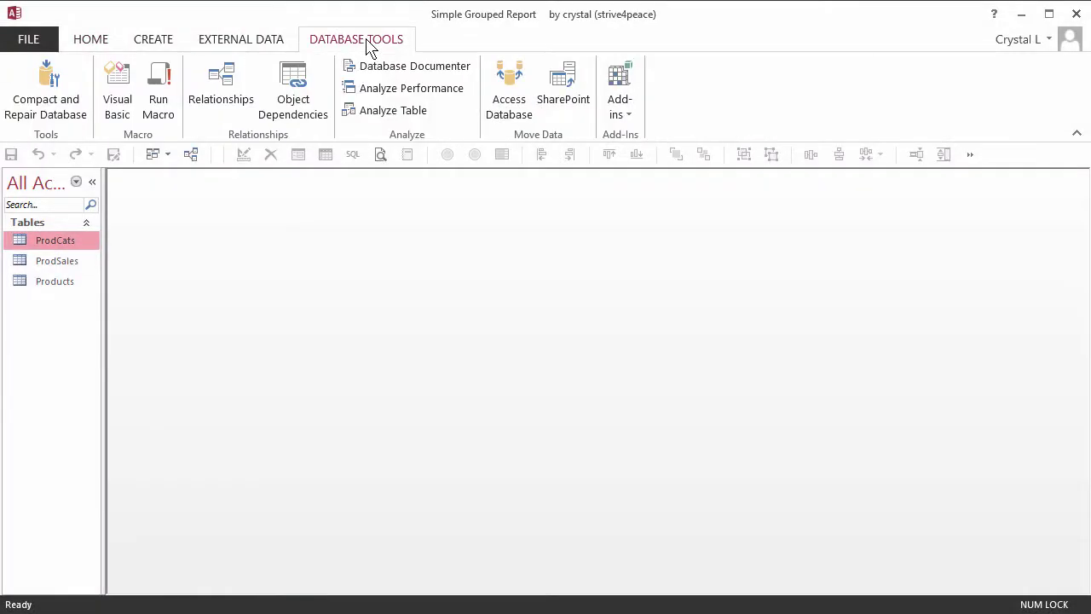
{"action": "left_click", "coordinate": [221, 85]}
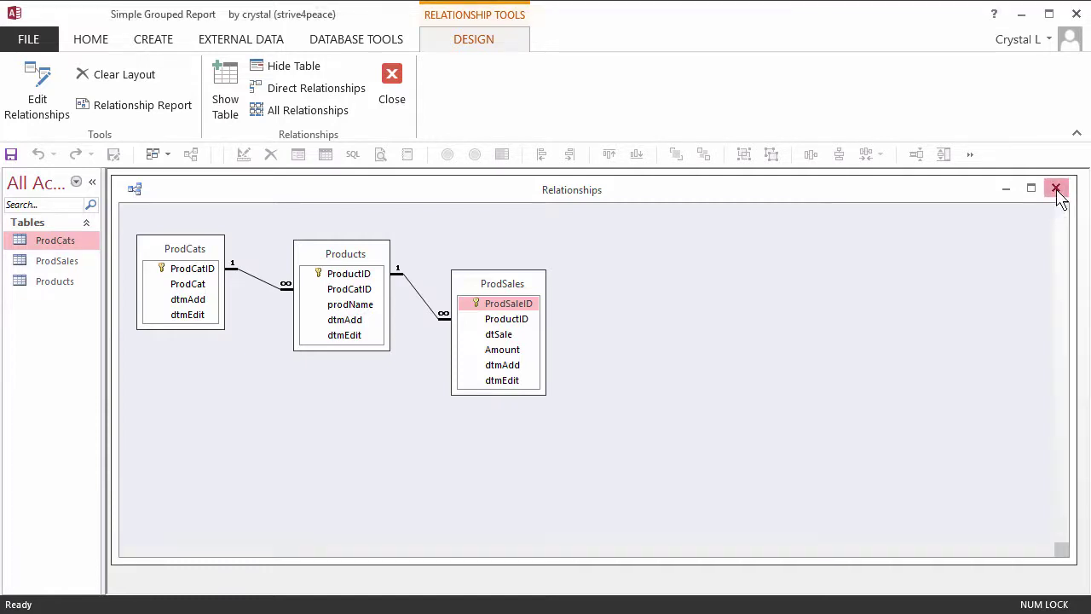
Step: Close Relationships and start a blank query design without adding any tables from the picker
{"action": "left_click", "coordinate": [1056, 189]}
{"action": "left_click", "coordinate": [158, 47]}
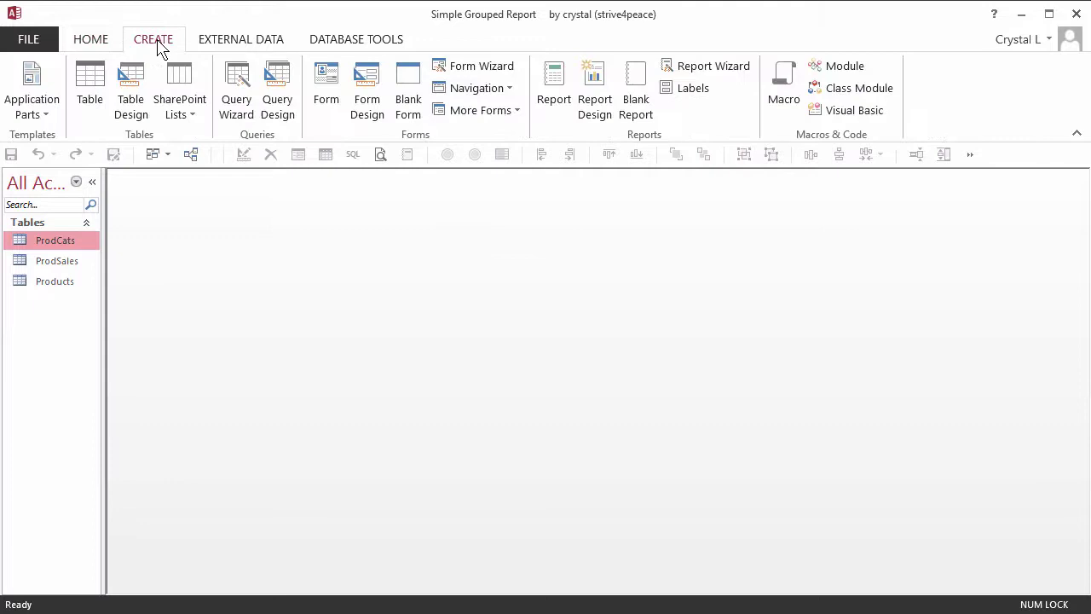
{"action": "left_click", "coordinate": [276, 101]}
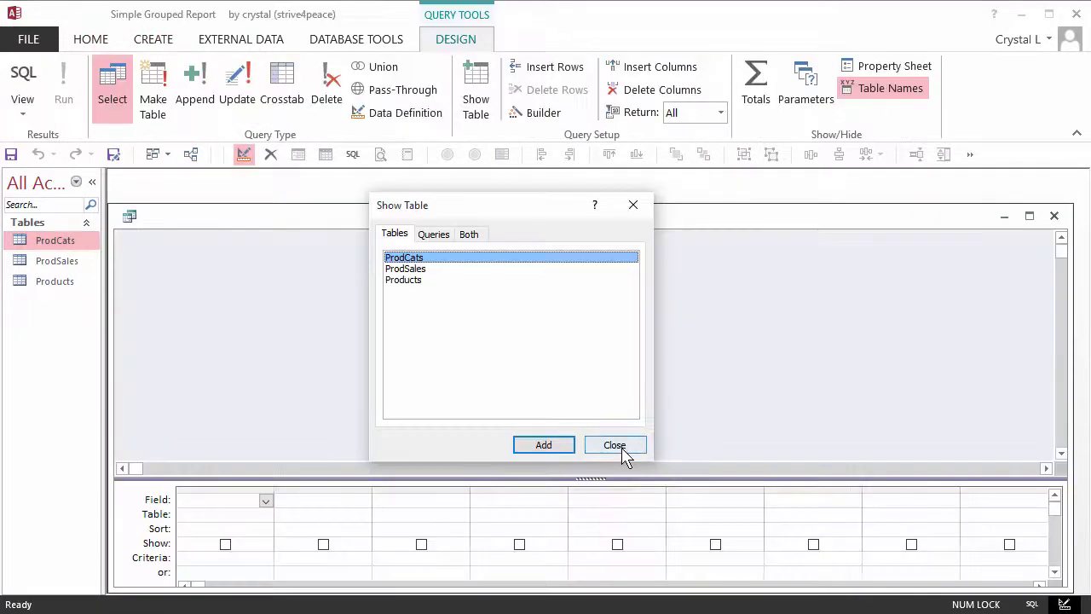
{"action": "left_click", "coordinate": [619, 450]}
{"action": "left_click_drag", "start_coordinate": [417, 216], "coordinate": [415, 186]}
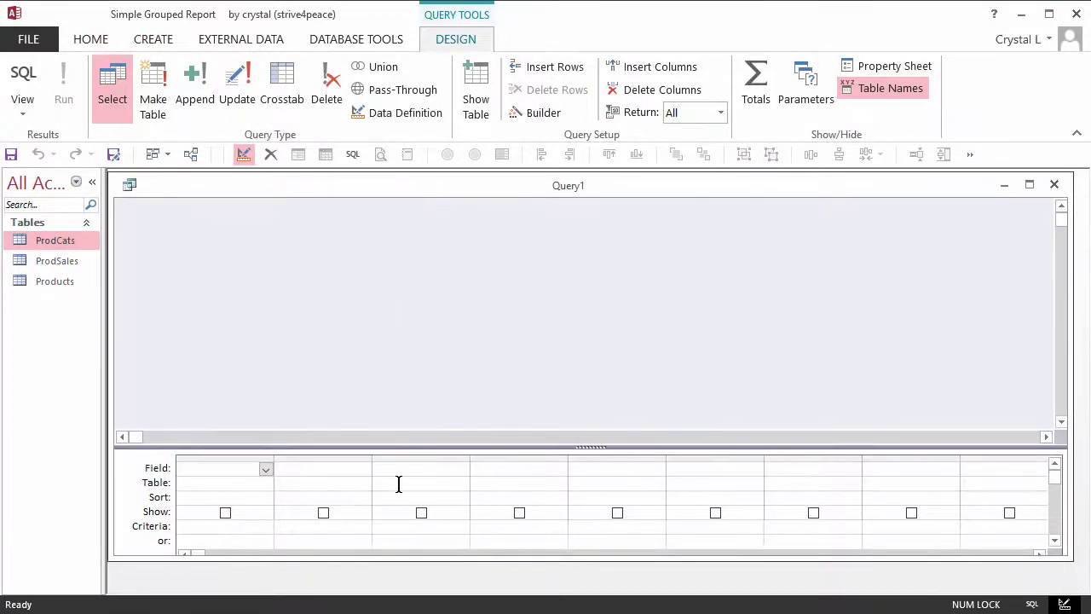
{"action": "left_click_drag", "start_coordinate": [406, 556], "coordinate": [407, 568]}
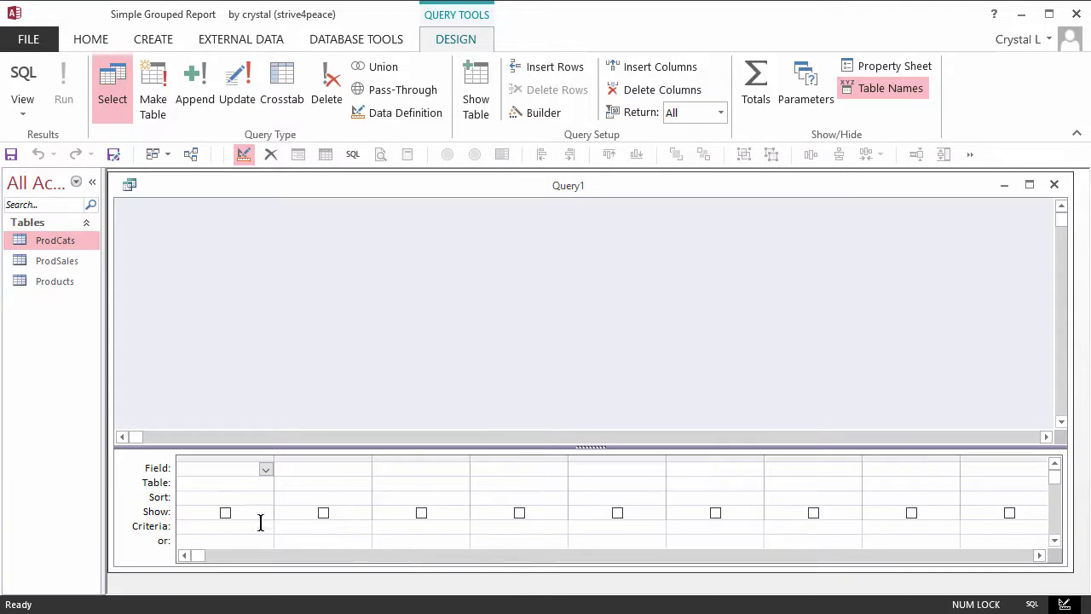
Step: Add the Products, ProdSales and ProdCats tables, arranged left to right: ProdSales, Products, ProdCats
{"action": "left_click_drag", "start_coordinate": [58, 285], "coordinate": [154, 227]}
{"action": "left_click", "coordinate": [70, 264]}
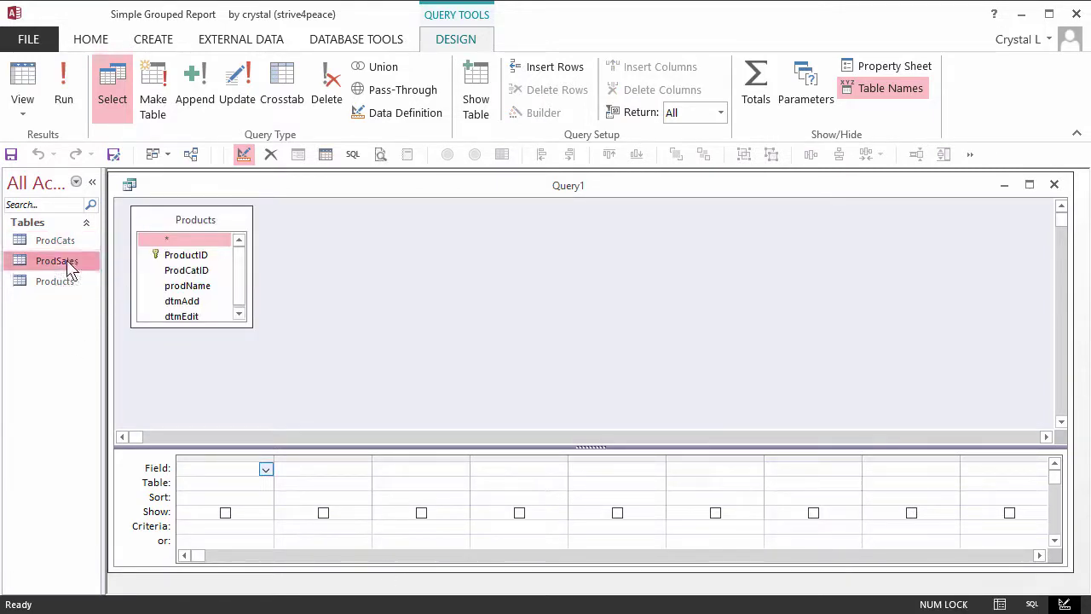
{"action": "left_click_drag", "start_coordinate": [68, 264], "coordinate": [298, 215]}
{"action": "left_click", "coordinate": [63, 242]}
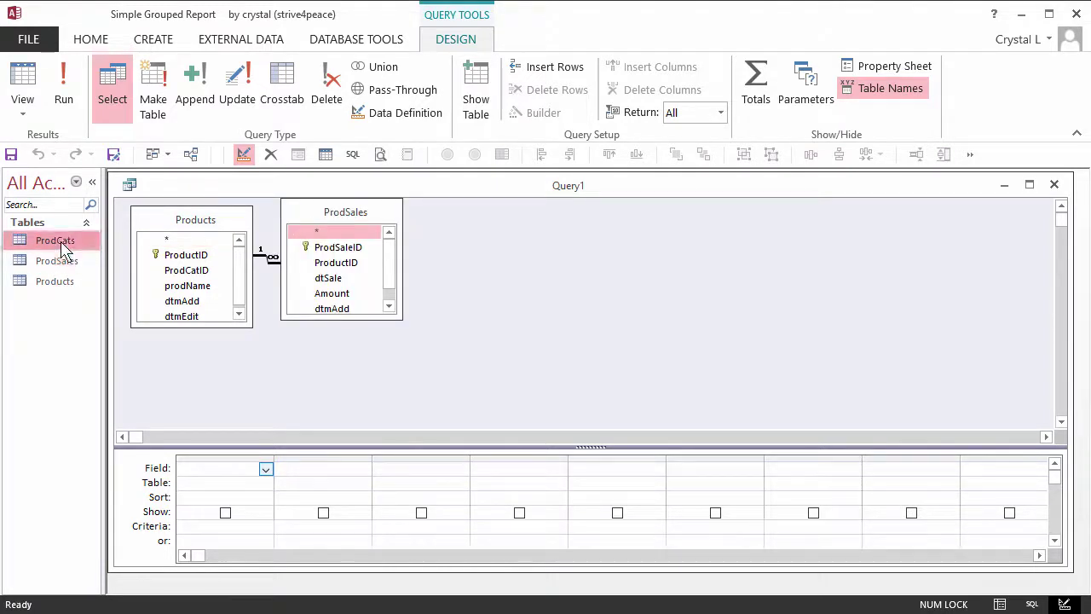
{"action": "left_click_drag", "start_coordinate": [65, 243], "coordinate": [701, 249]}
{"action": "left_click_drag", "start_coordinate": [185, 229], "coordinate": [499, 239]}
{"action": "left_click_drag", "start_coordinate": [358, 223], "coordinate": [266, 241]}
{"action": "left_click_drag", "start_coordinate": [500, 236], "coordinate": [424, 240]}
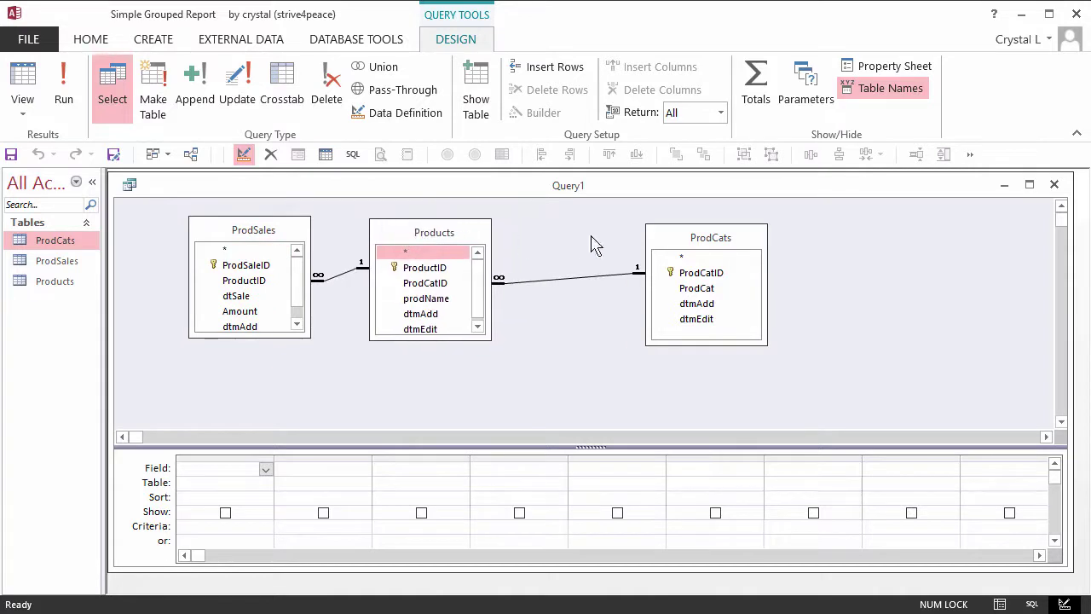
Step: Add dtSale, ProdCat, prodName, Amount, ProductID and ProdCatID to the query grid
{"action": "left_click", "coordinate": [670, 249]}
{"action": "left_click_drag", "start_coordinate": [670, 249], "coordinate": [574, 250]}
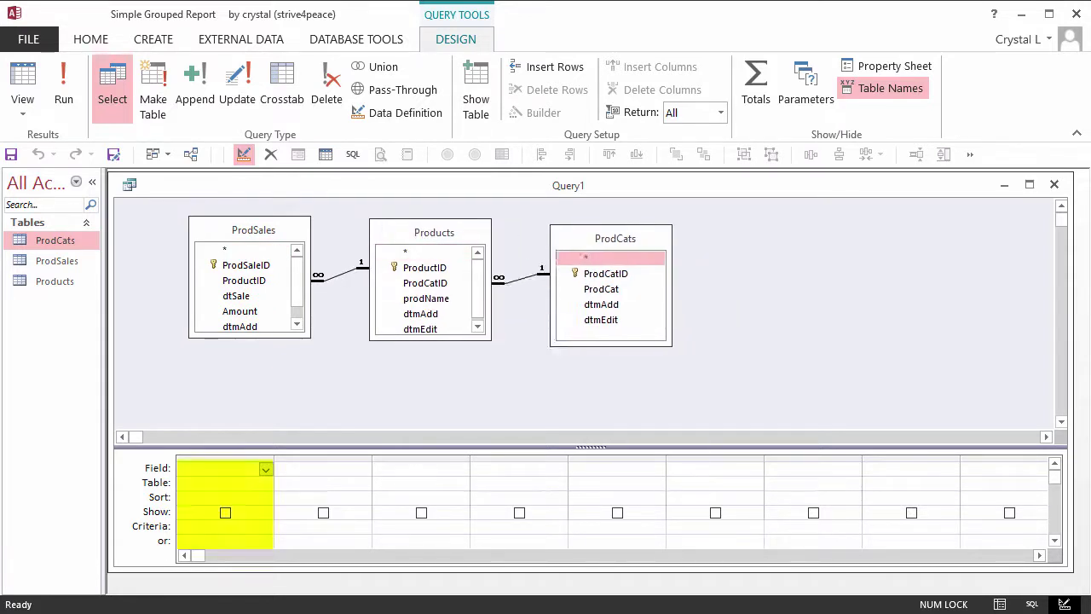
{"action": "double_click", "coordinate": [236, 295]}
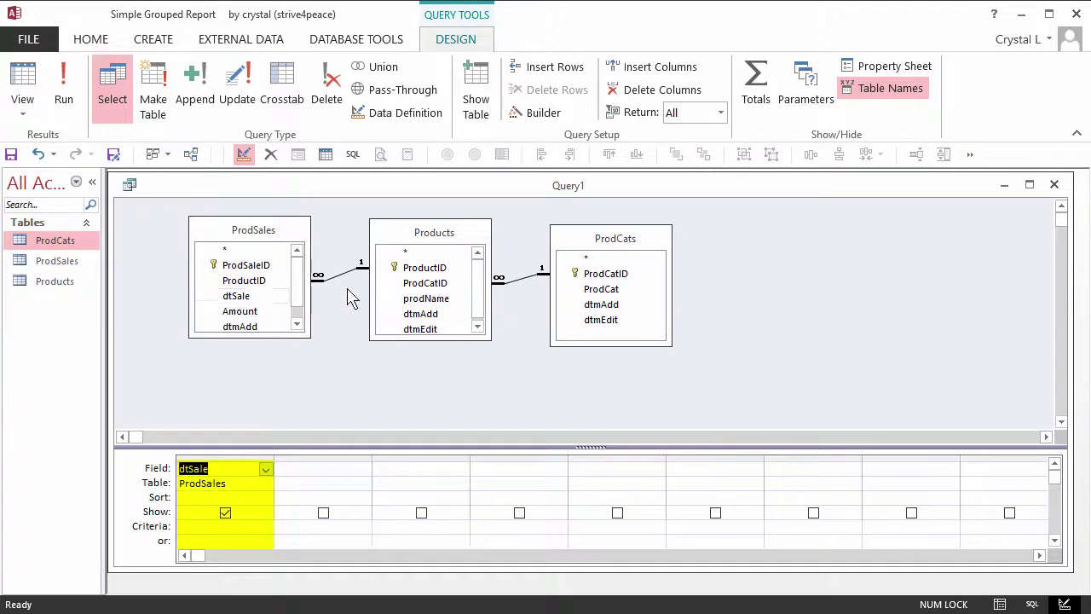
{"action": "left_click", "coordinate": [599, 291]}
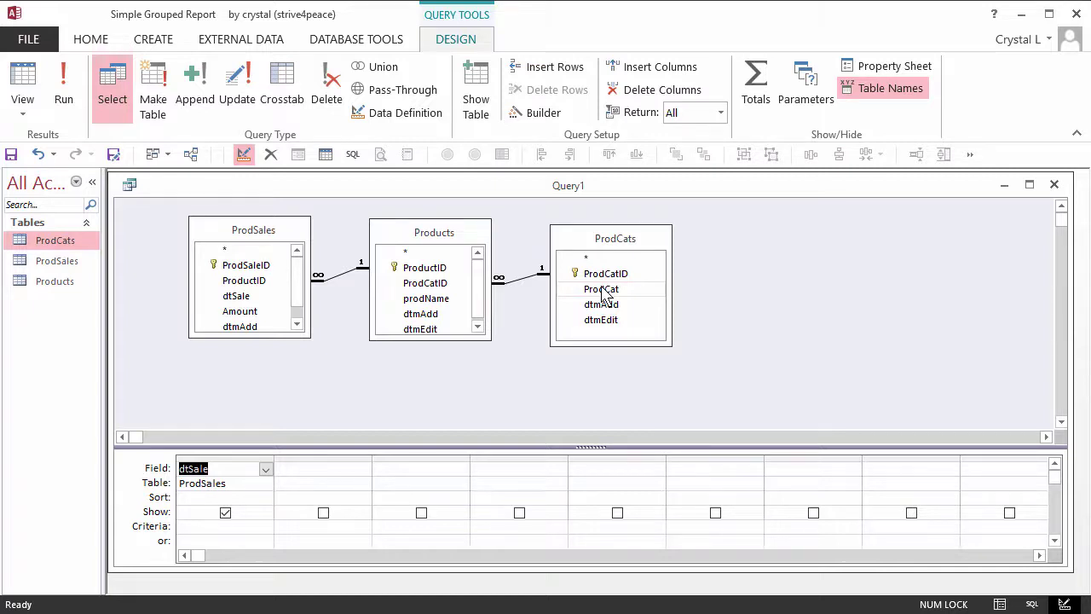
{"action": "double_click", "coordinate": [602, 290]}
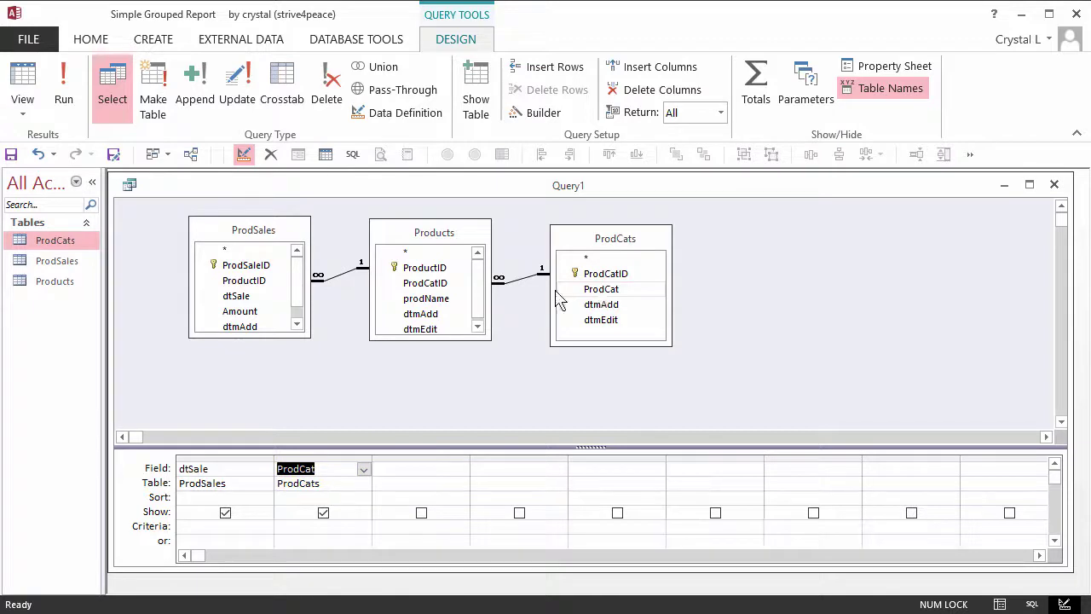
{"action": "left_click", "coordinate": [431, 300]}
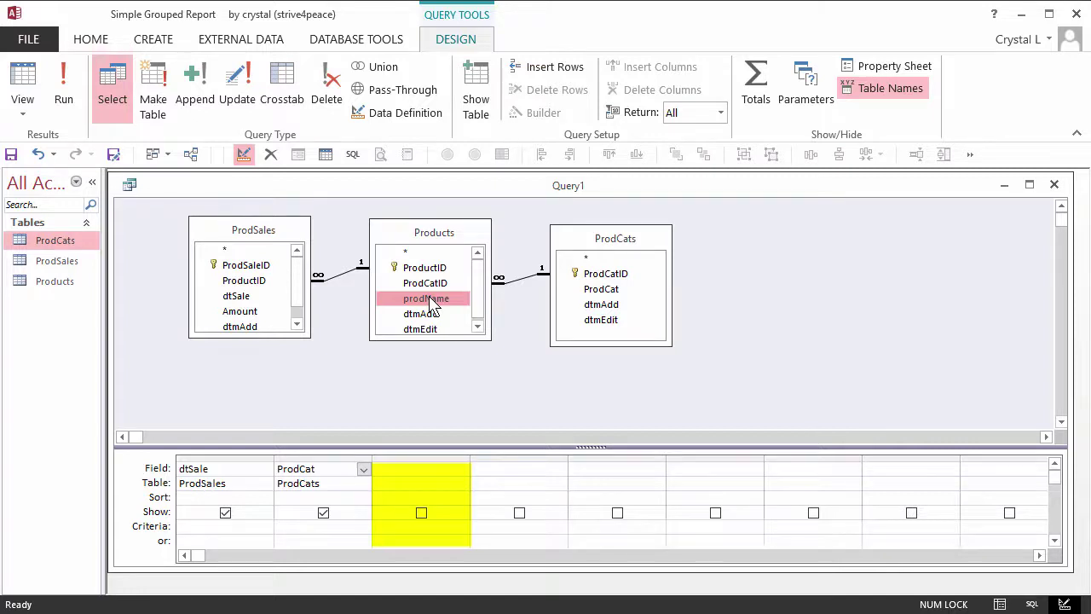
{"action": "double_click", "coordinate": [432, 305]}
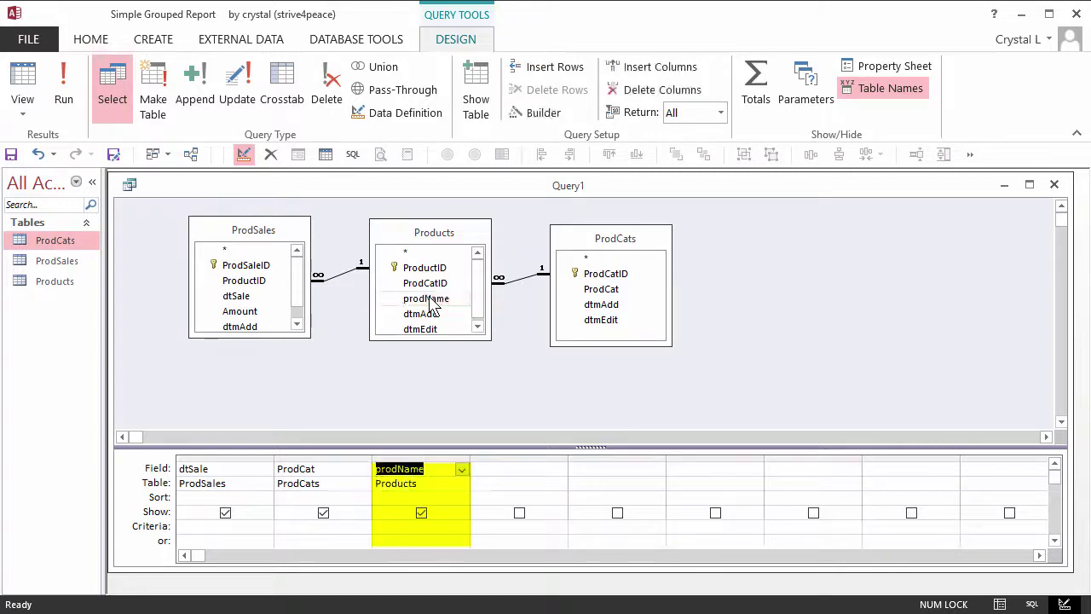
{"action": "left_click", "coordinate": [239, 311]}
{"action": "double_click", "coordinate": [239, 311]}
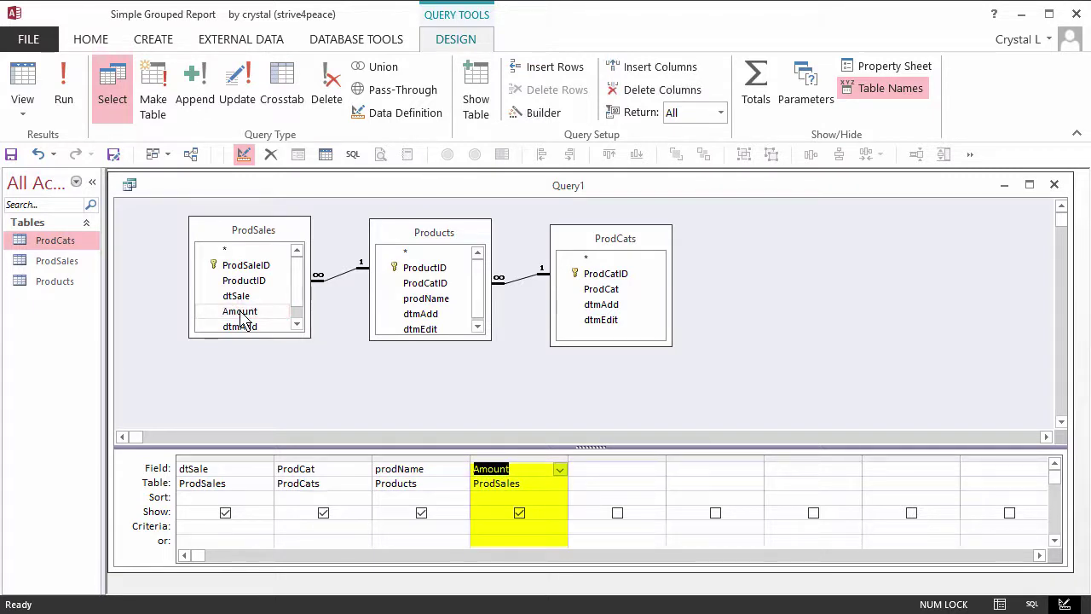
{"action": "double_click", "coordinate": [256, 281]}
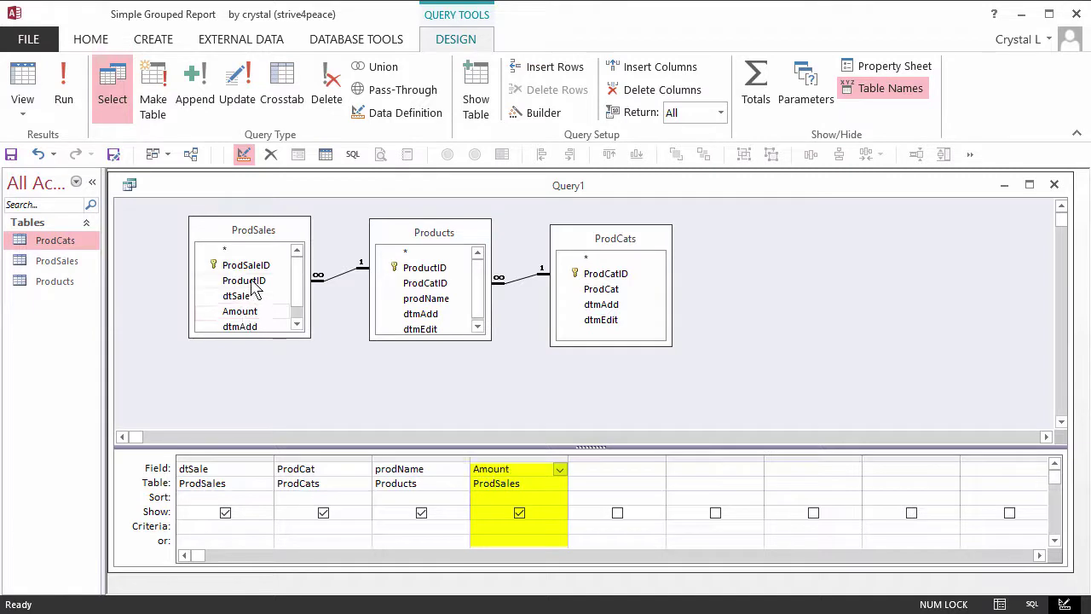
{"action": "double_click", "coordinate": [430, 284]}
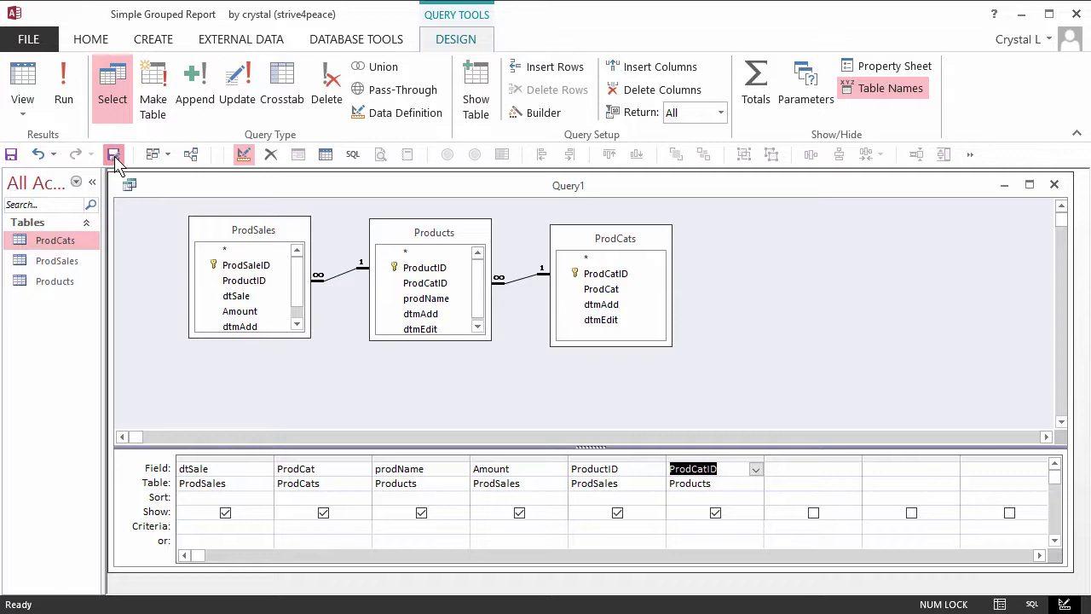
Step: Save the query as qSales and view its results in Datasheet view
{"action": "left_click", "coordinate": [114, 155]}
{"action": "type", "text": "qSales"}
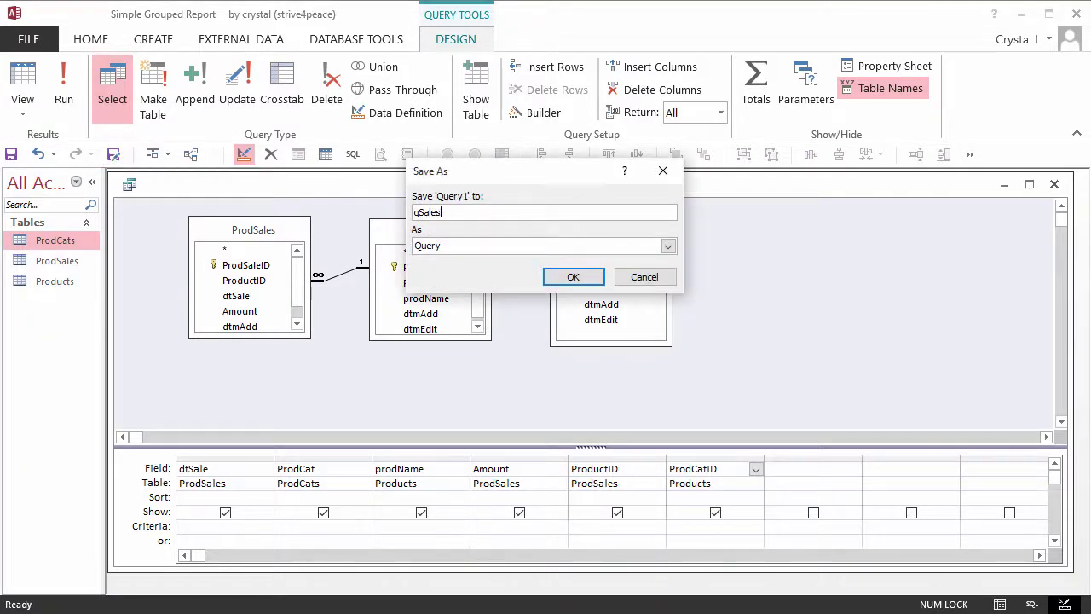
{"action": "left_click", "coordinate": [574, 277]}
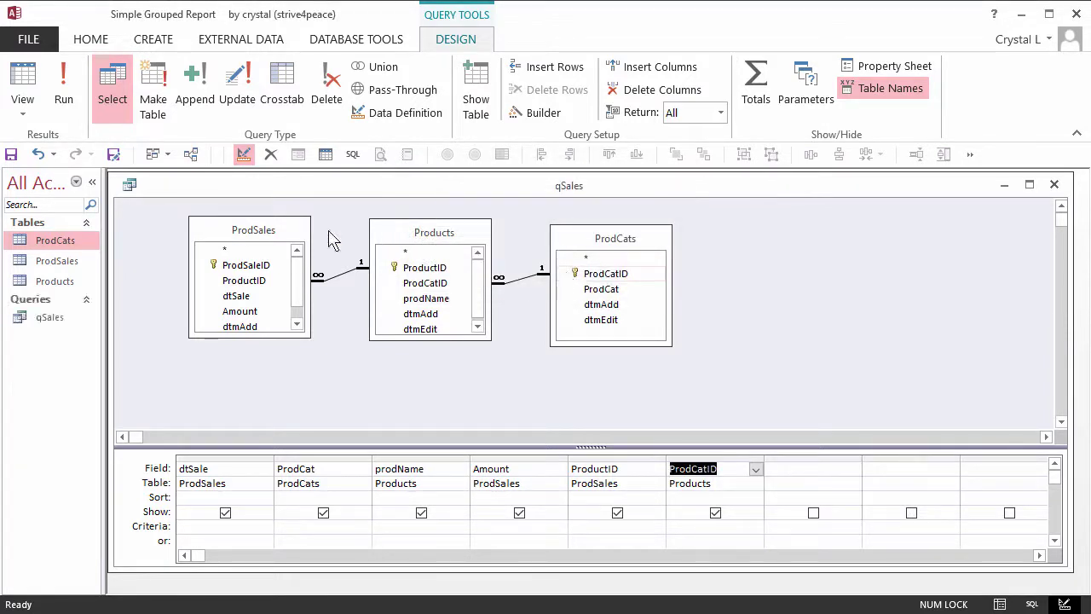
{"action": "left_click", "coordinate": [29, 81]}
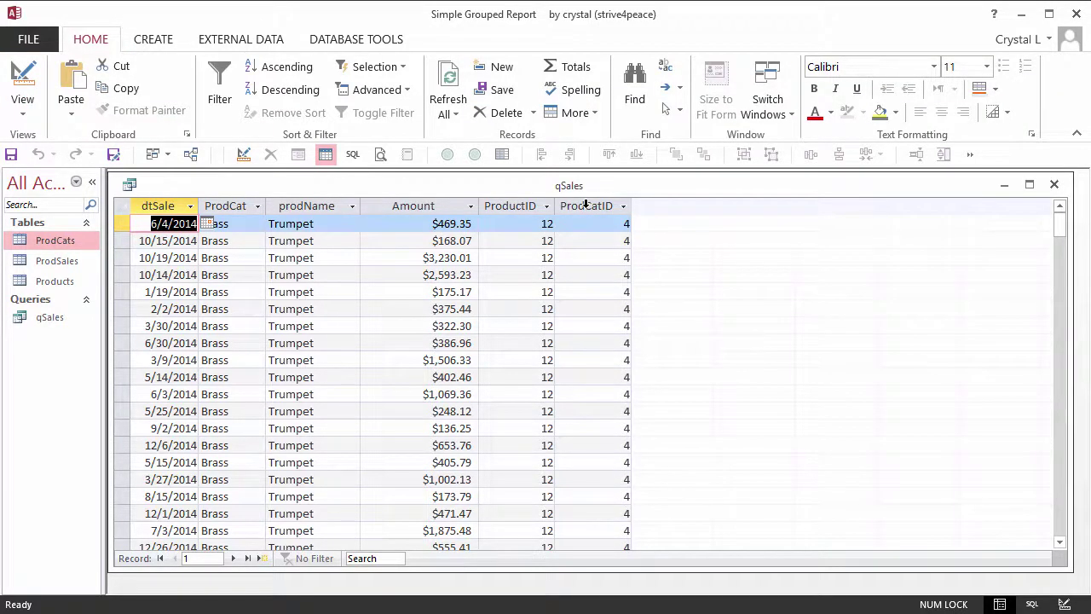
Step: Auto-fit all six qSales columns, then close the datasheet, saving the layout change
{"action": "left_click_drag", "start_coordinate": [585, 206], "coordinate": [265, 206]}
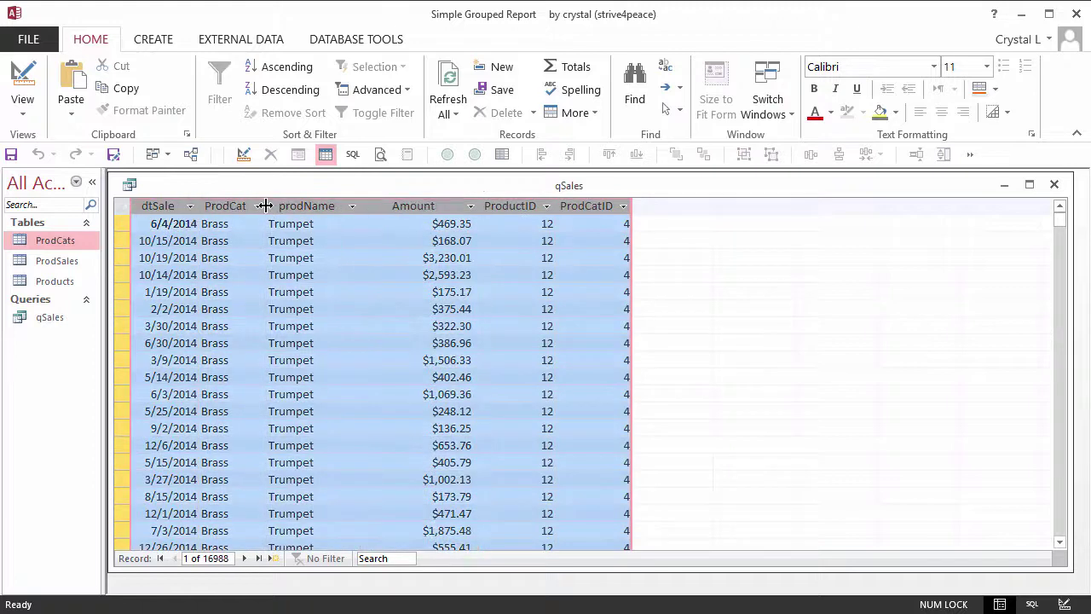
{"action": "double_click", "coordinate": [265, 206]}
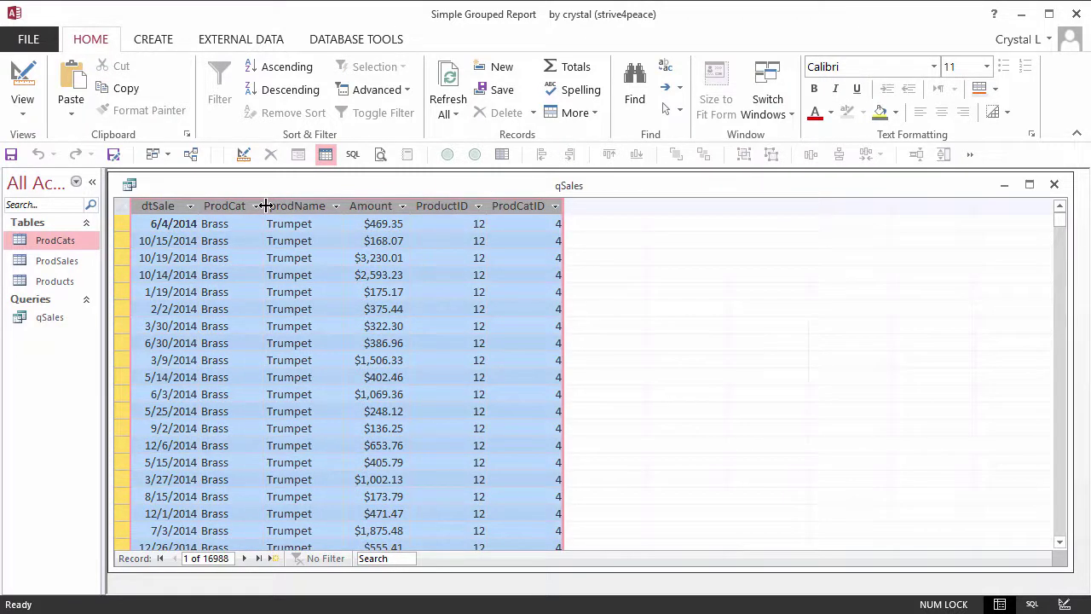
{"action": "key", "text": "Down"}
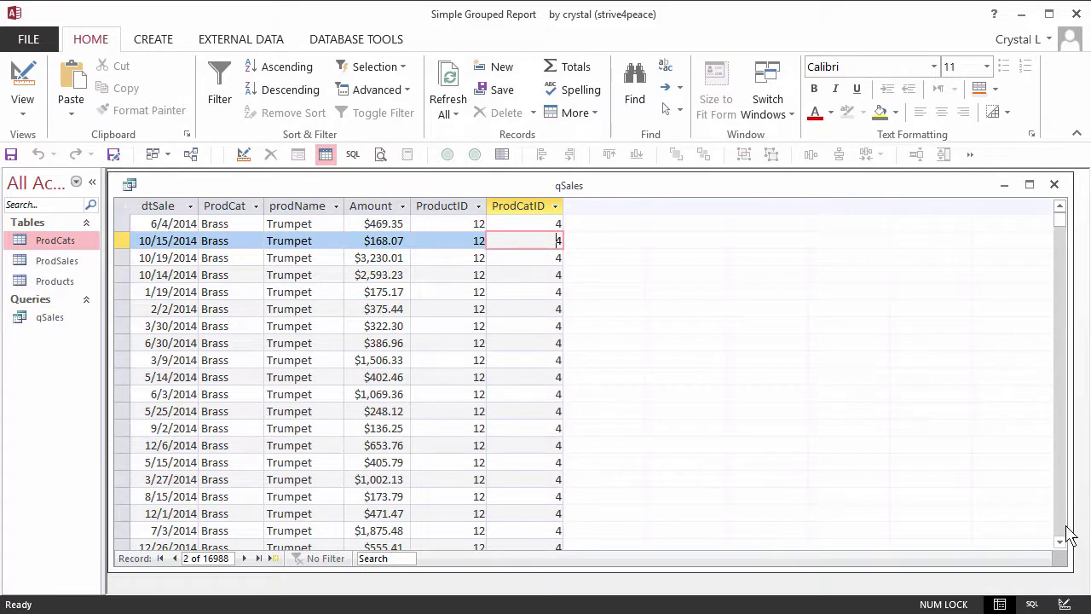
{"action": "left_click", "coordinate": [1055, 184]}
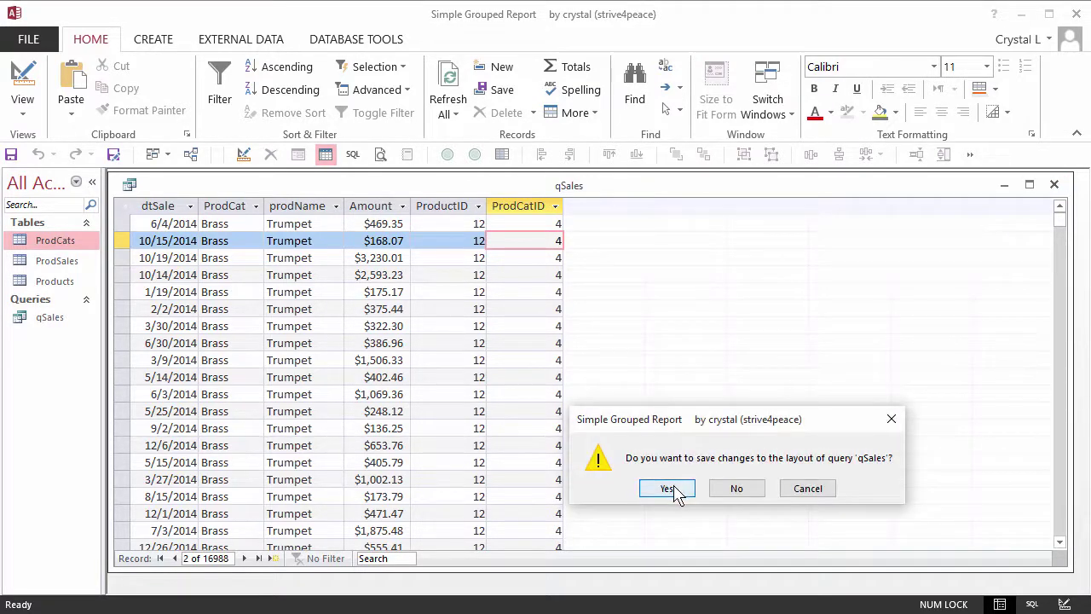
{"action": "left_click", "coordinate": [666, 488]}
{"action": "left_click", "coordinate": [48, 317]}
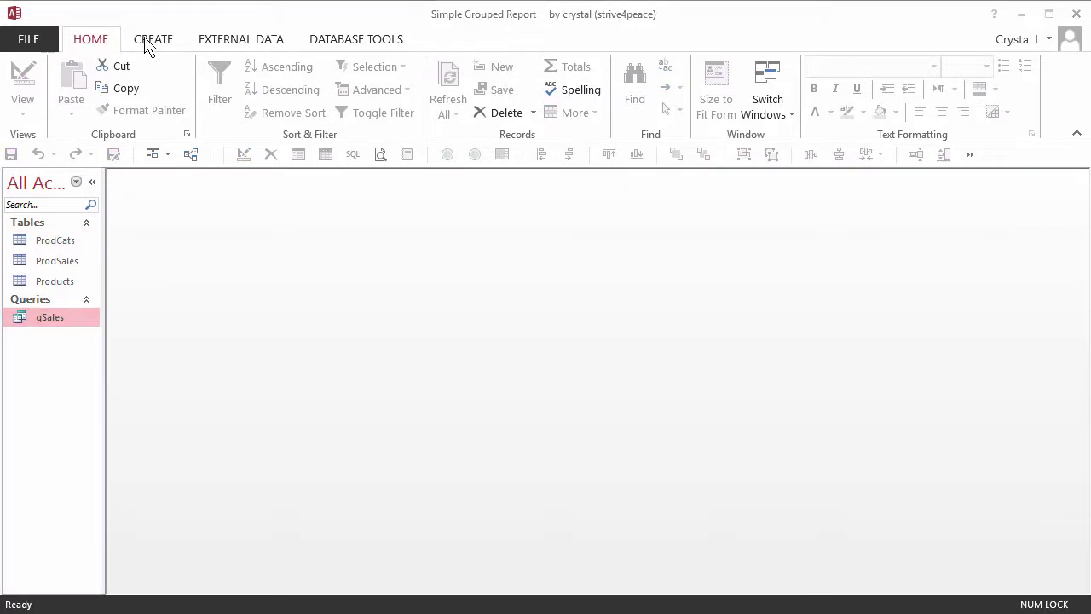
Step: Start the Report Wizard on the qSales query and add all six of its fields
{"action": "left_click", "coordinate": [149, 44]}
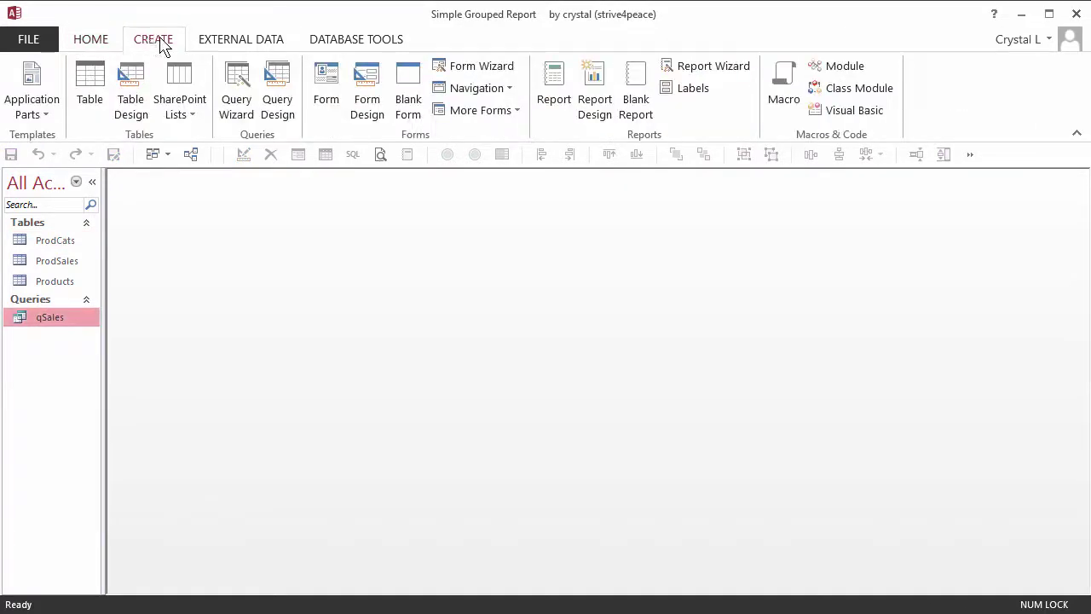
{"action": "left_click", "coordinate": [735, 72]}
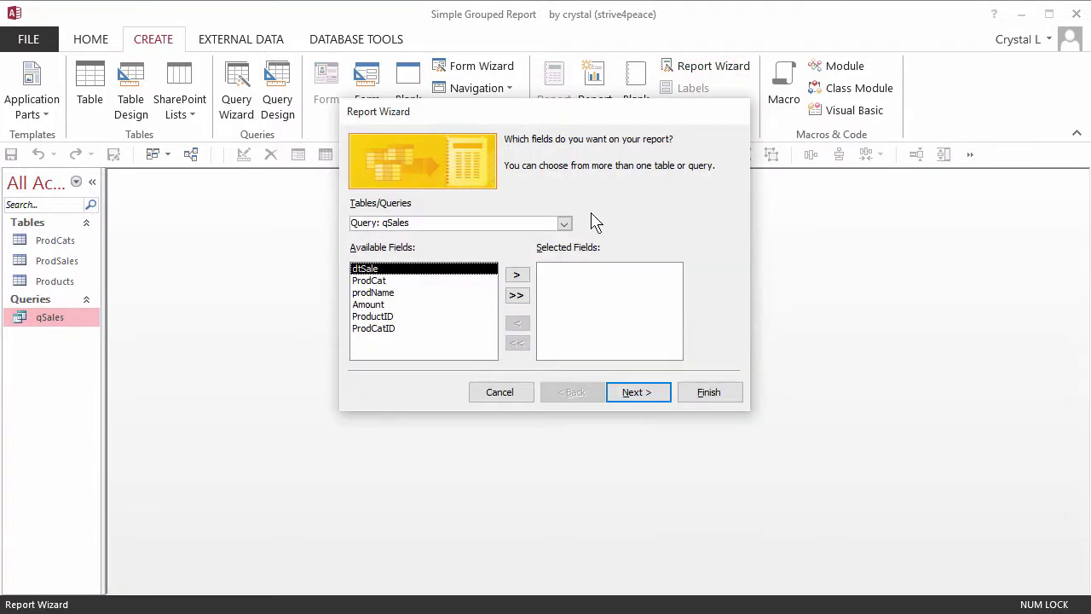
{"action": "left_click", "coordinate": [564, 223]}
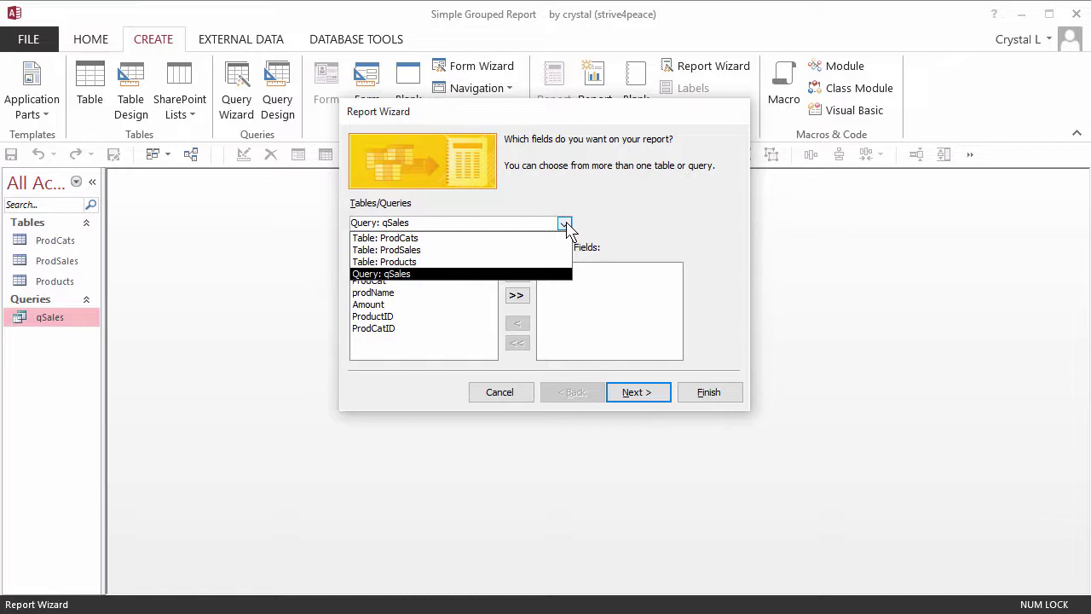
{"action": "left_click", "coordinate": [601, 224]}
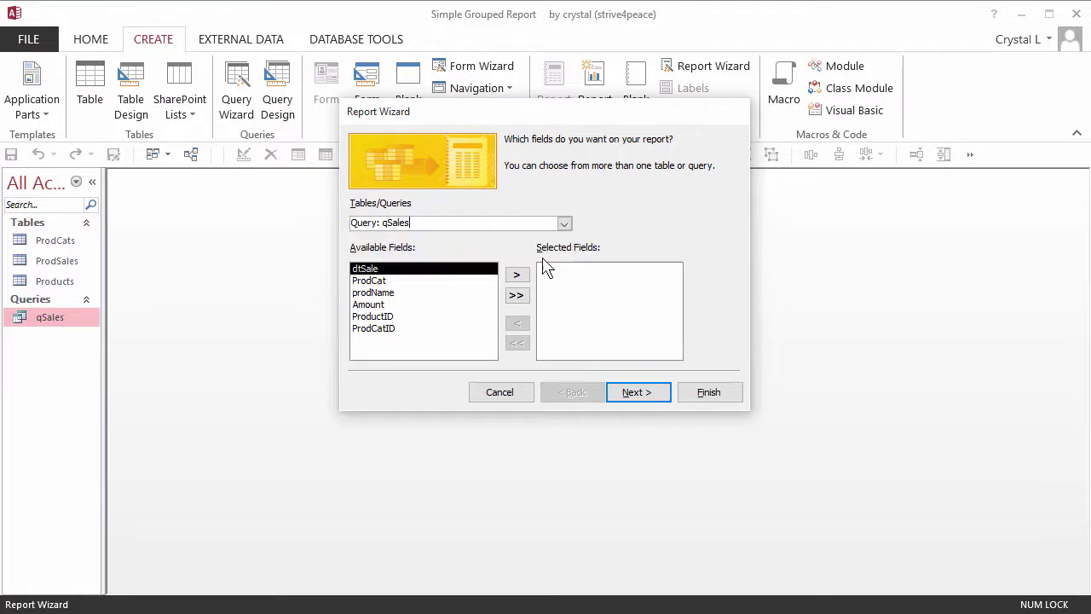
{"action": "left_click", "coordinate": [522, 297]}
{"action": "left_click", "coordinate": [521, 300]}
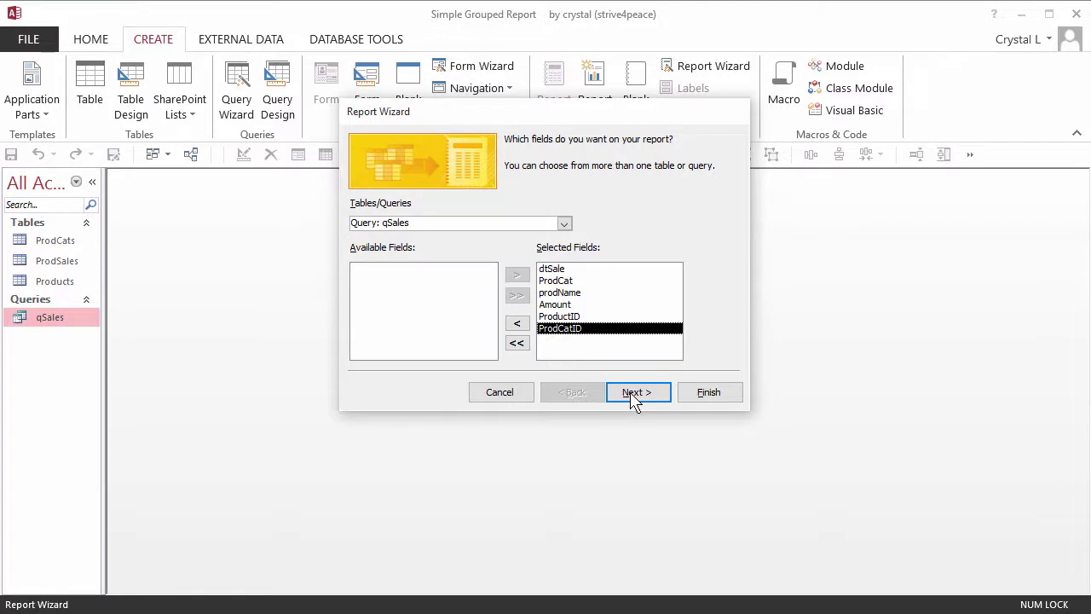
Step: Add dtSale three times and ProdCat once as grouping levels
{"action": "left_click", "coordinate": [634, 394]}
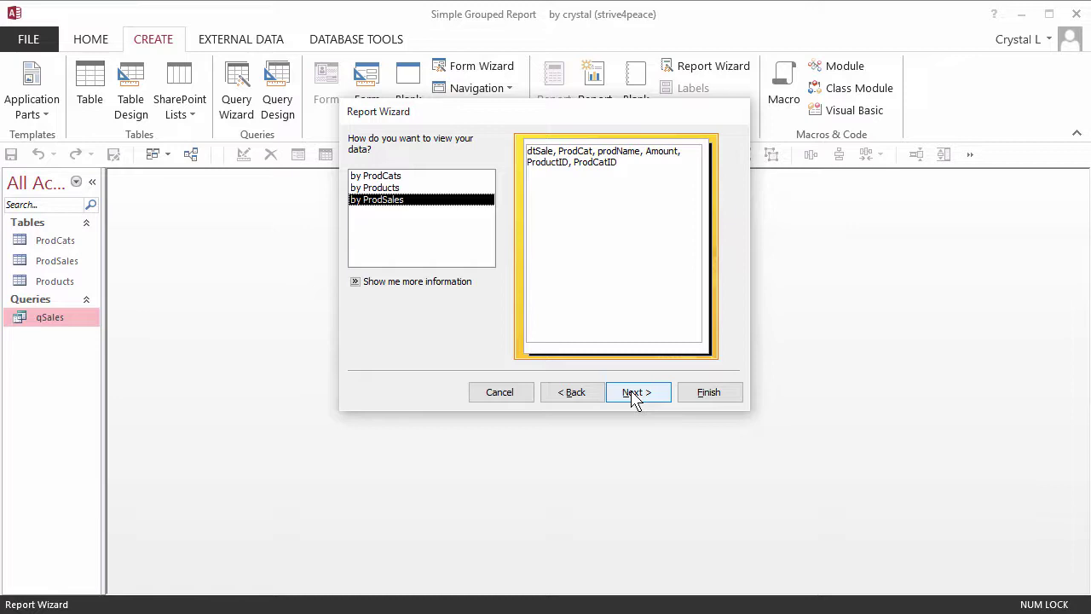
{"action": "left_click", "coordinate": [634, 399]}
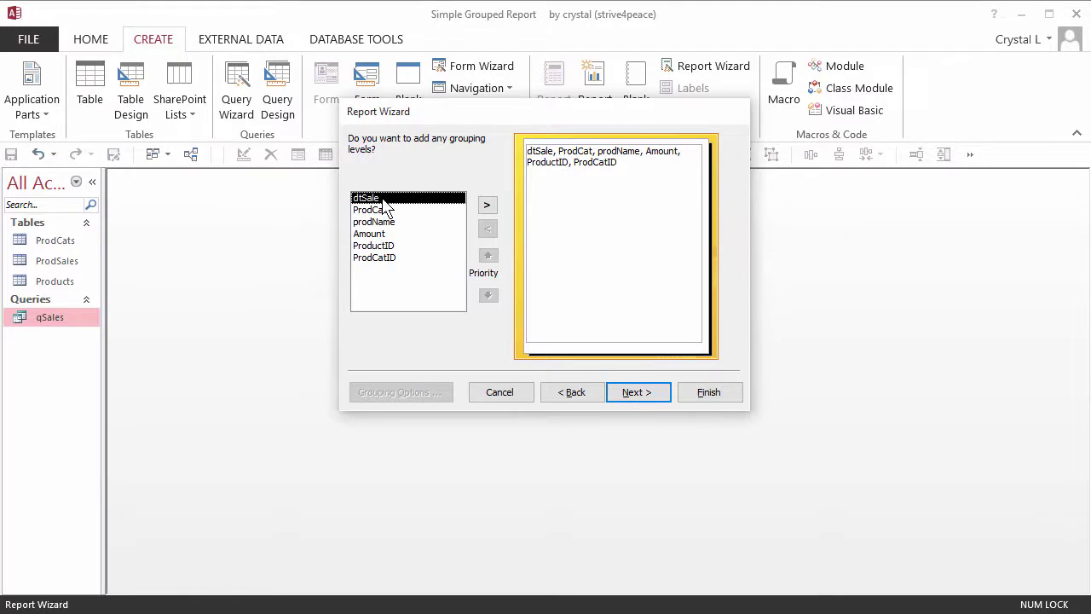
{"action": "double_click", "coordinate": [382, 199]}
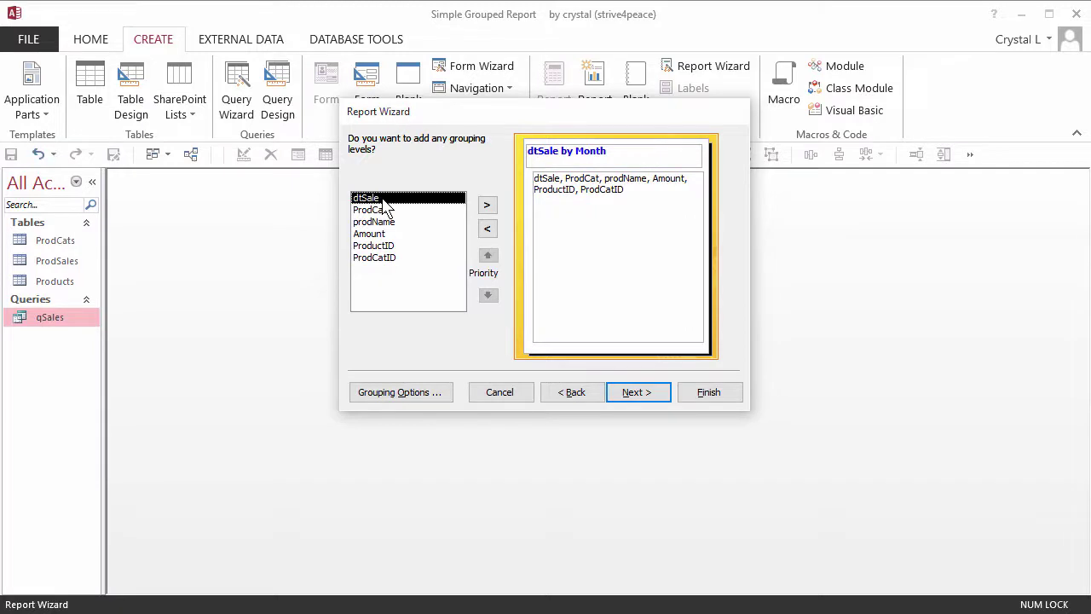
{"action": "double_click", "coordinate": [383, 202]}
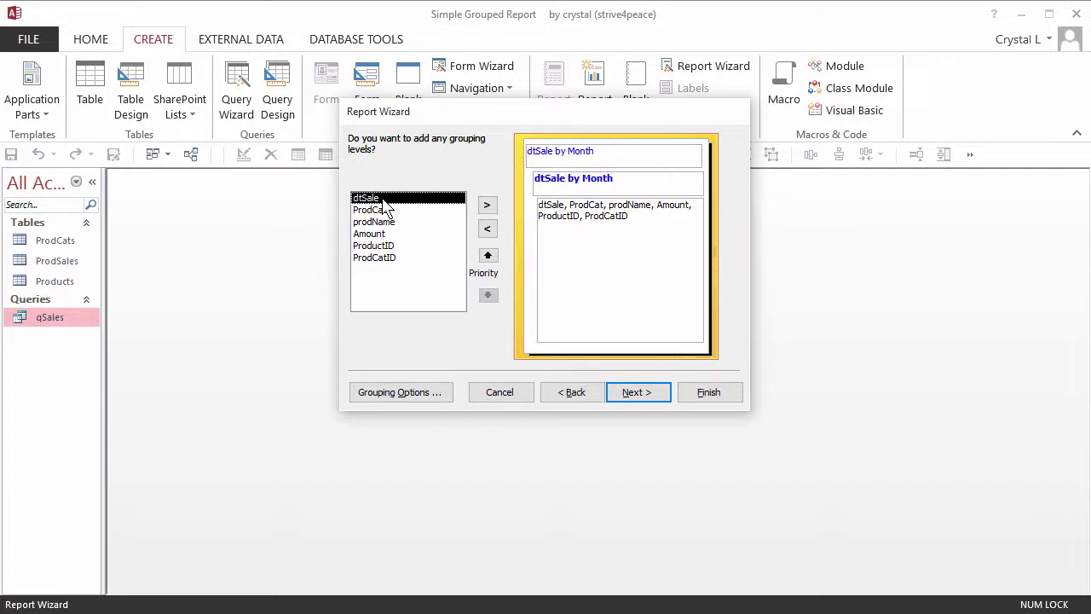
{"action": "double_click", "coordinate": [384, 203]}
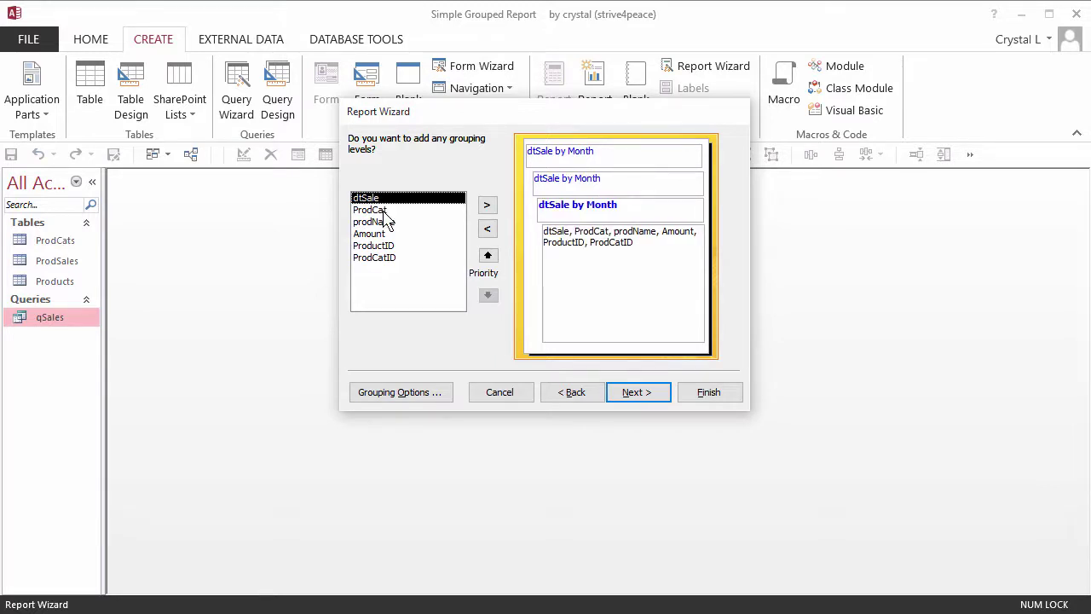
{"action": "left_click", "coordinate": [384, 211]}
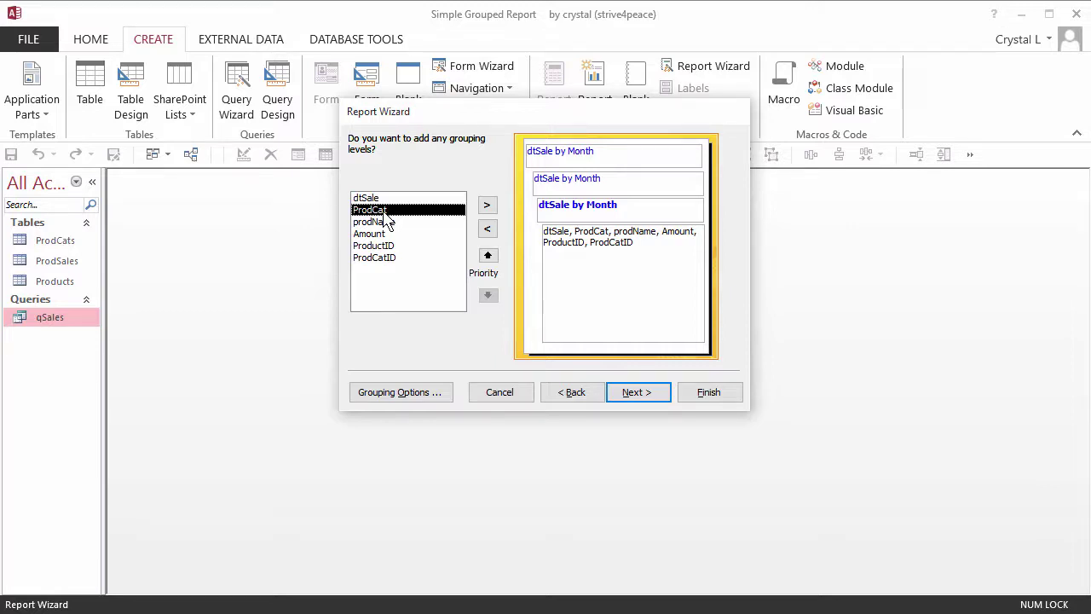
{"action": "double_click", "coordinate": [384, 211]}
Step: In Grouping Options, set the first dtSale level to Year and the third to Day
{"action": "left_click", "coordinate": [426, 396]}
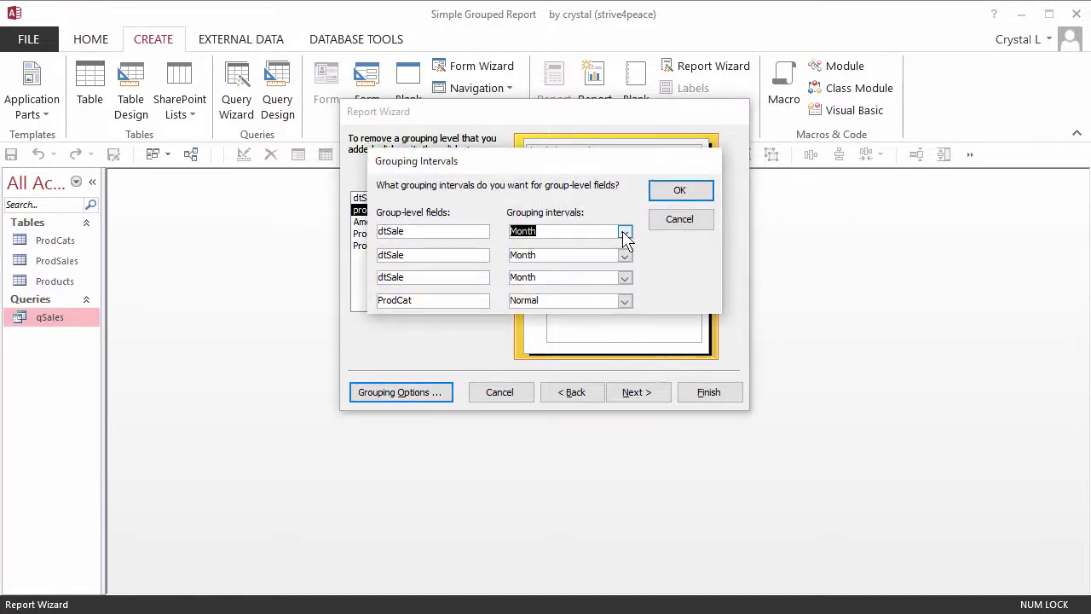
{"action": "left_click", "coordinate": [625, 233]}
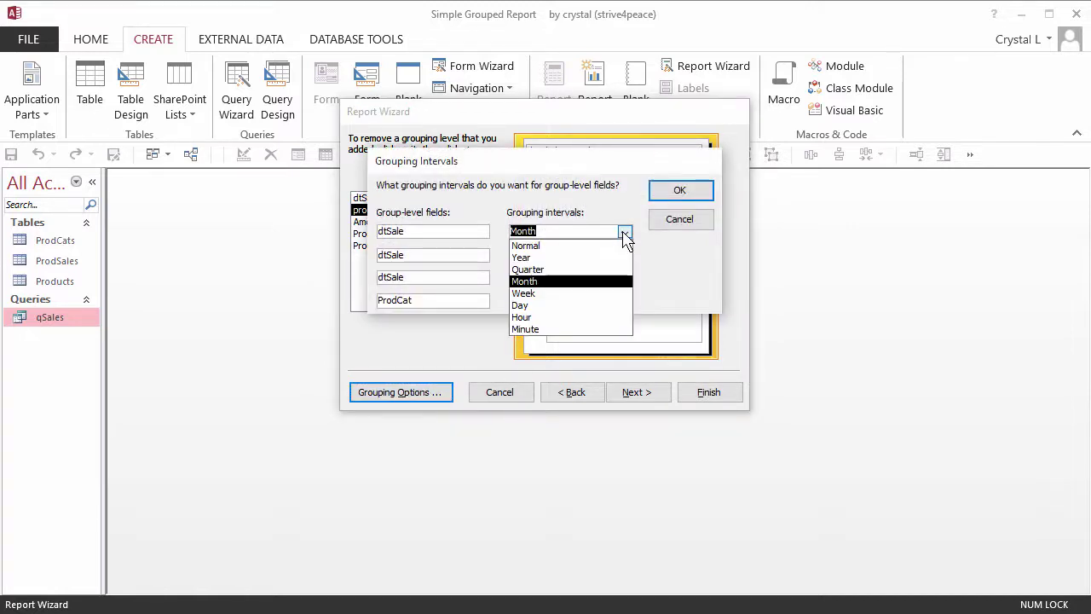
{"action": "left_click", "coordinate": [571, 257]}
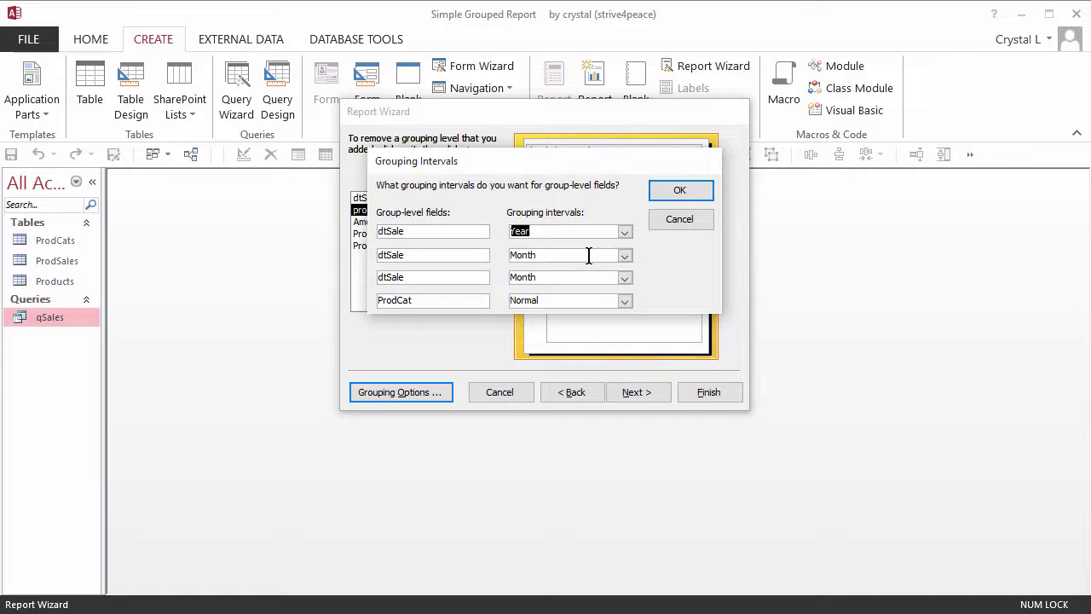
{"action": "left_click", "coordinate": [624, 278]}
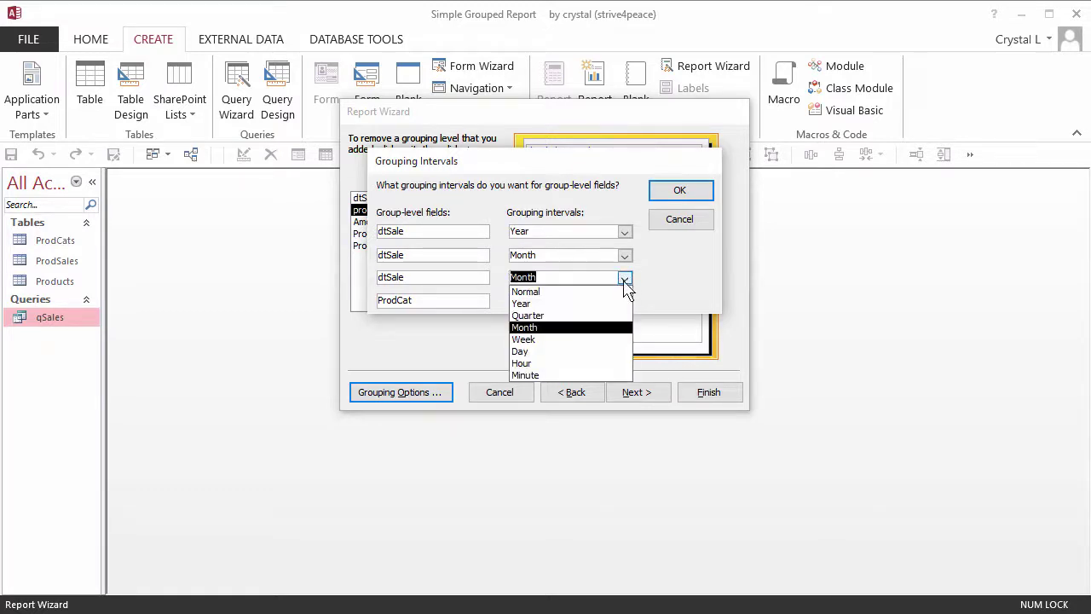
{"action": "left_click", "coordinate": [593, 352]}
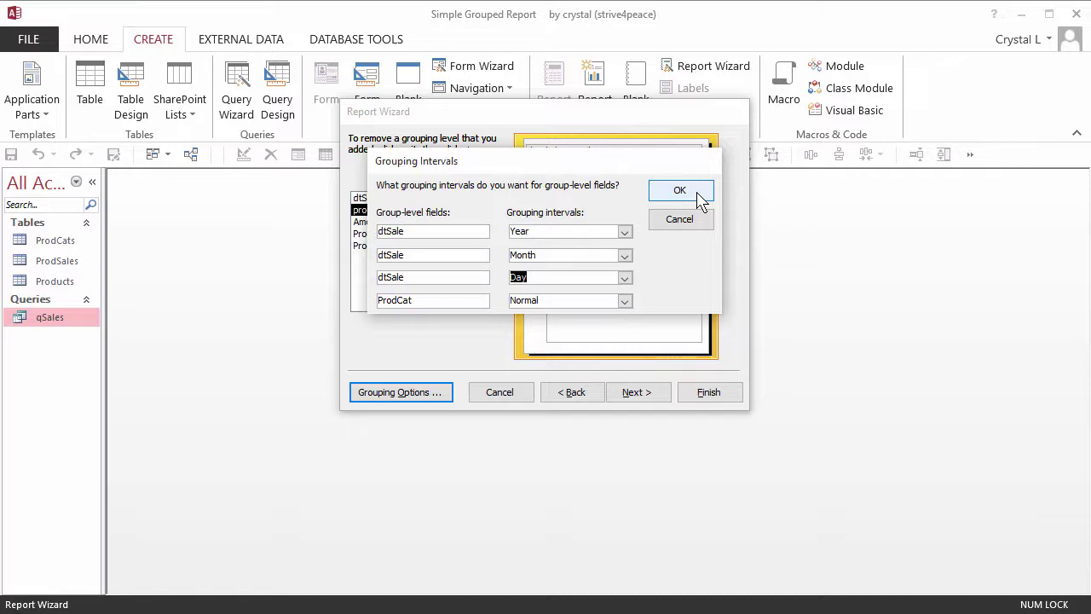
Step: Sort detail records by prodName ascending, then by Amount descending
{"action": "left_click", "coordinate": [699, 198]}
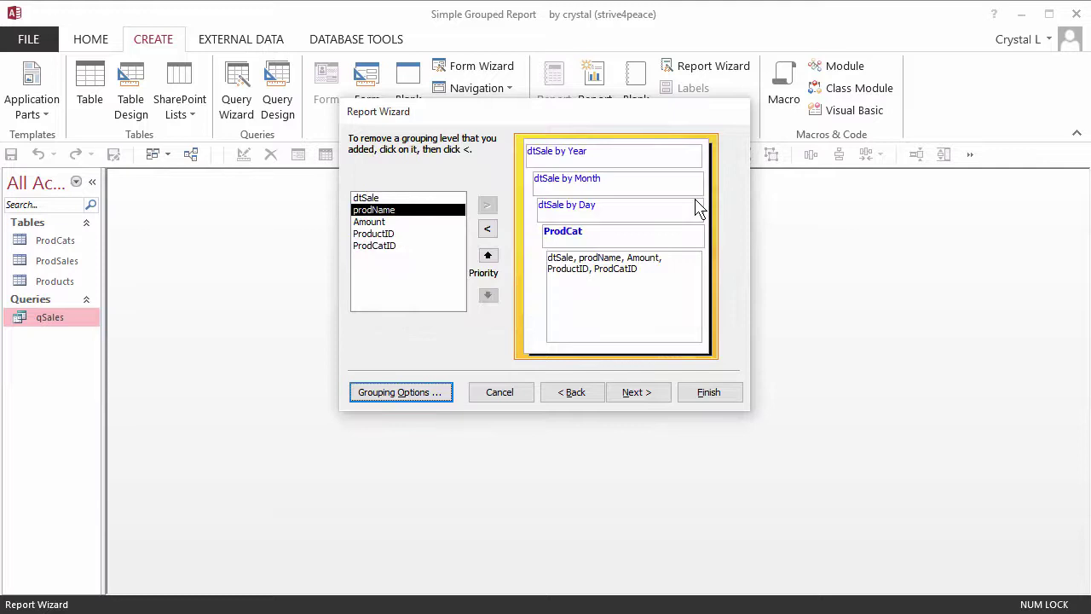
{"action": "left_click", "coordinate": [649, 399]}
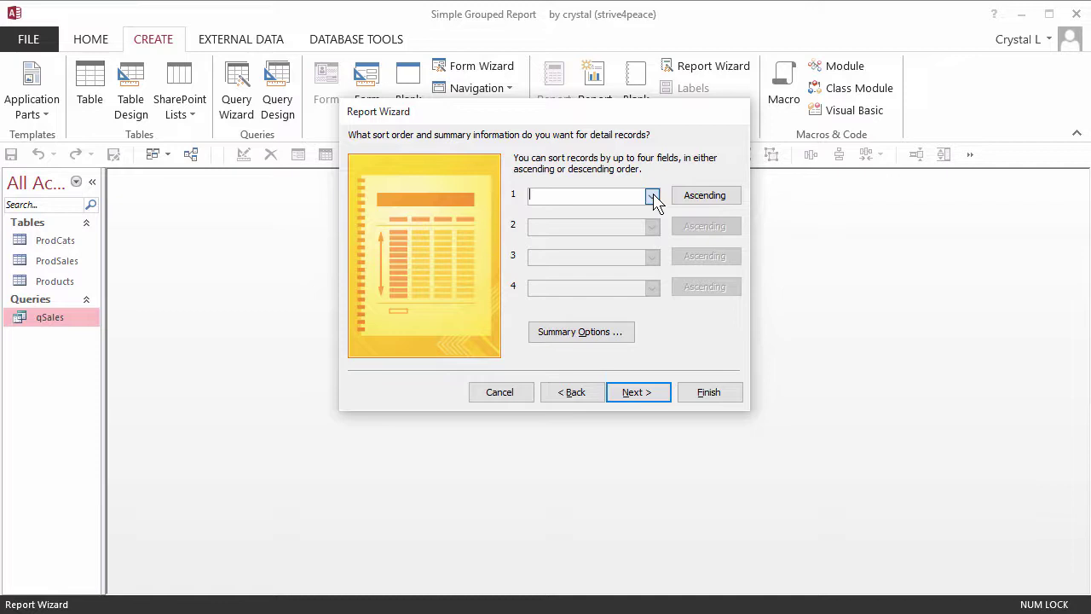
{"action": "left_click", "coordinate": [652, 197]}
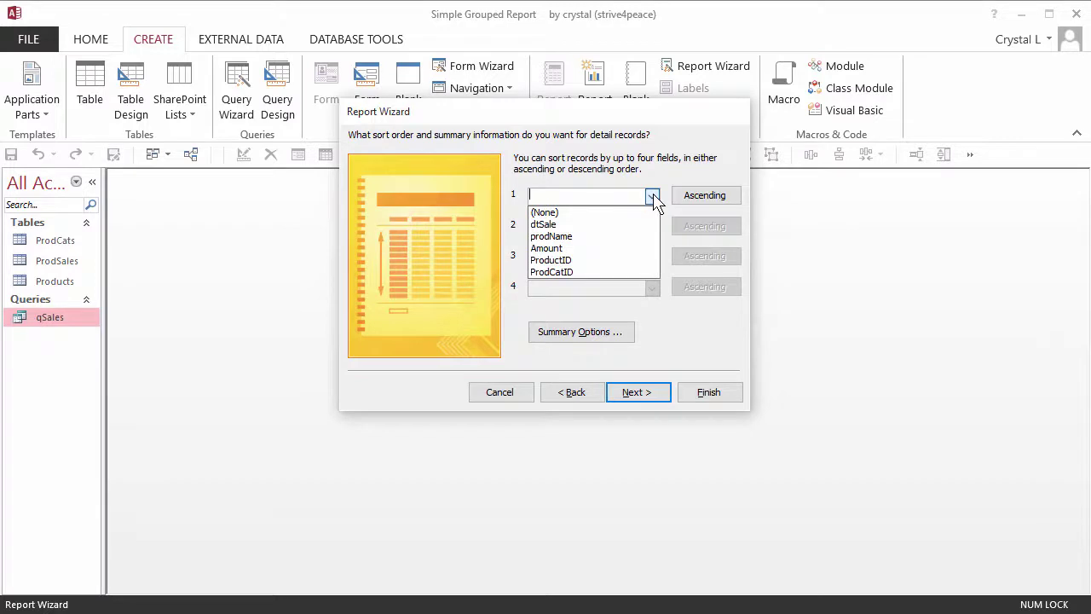
{"action": "left_click", "coordinate": [587, 237]}
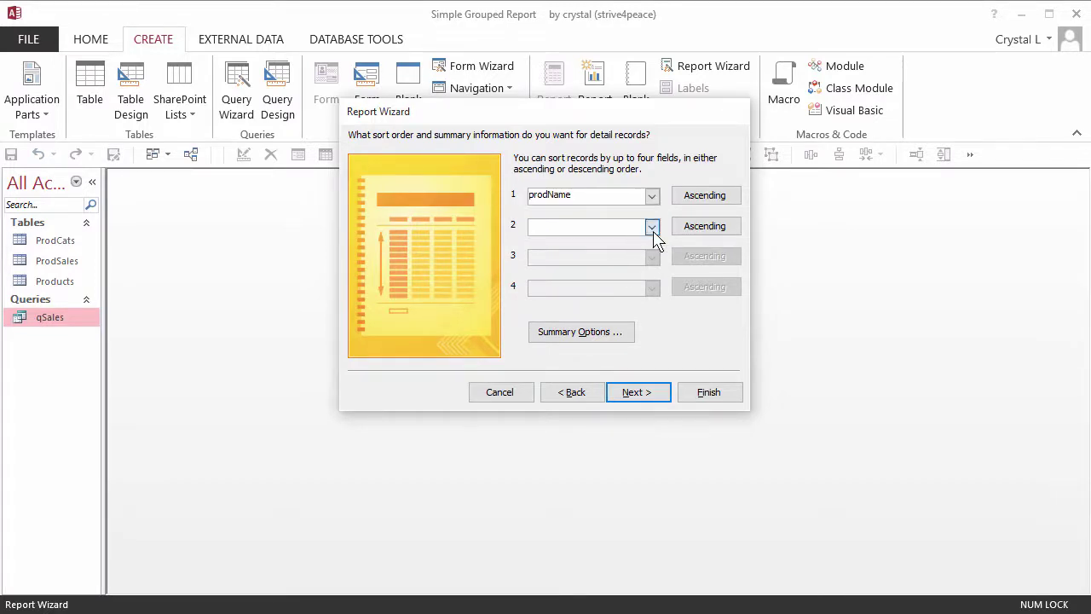
{"action": "left_click", "coordinate": [652, 227]}
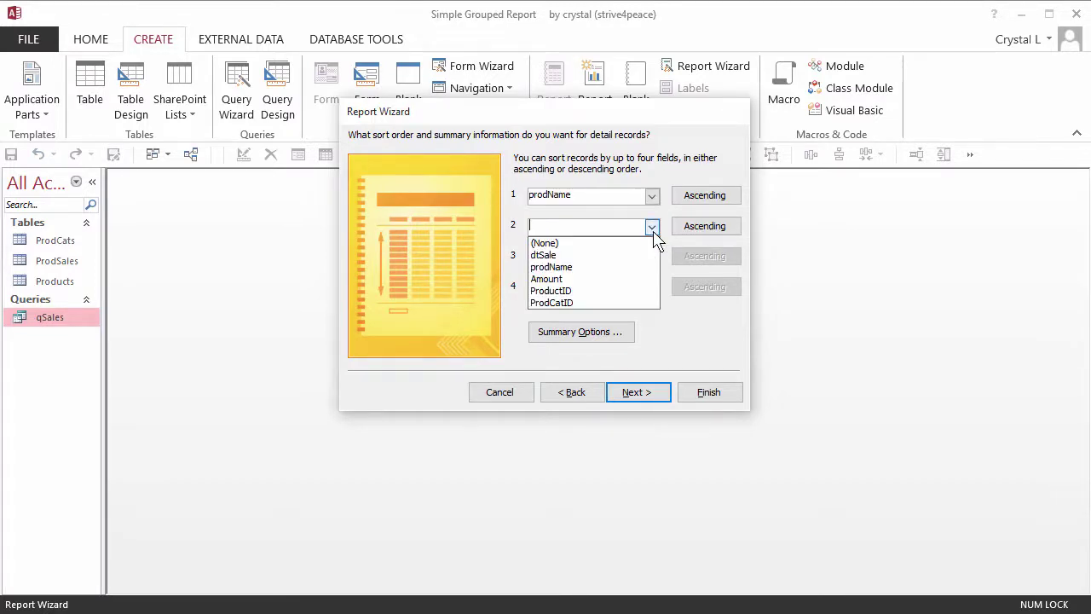
{"action": "left_click", "coordinate": [599, 290]}
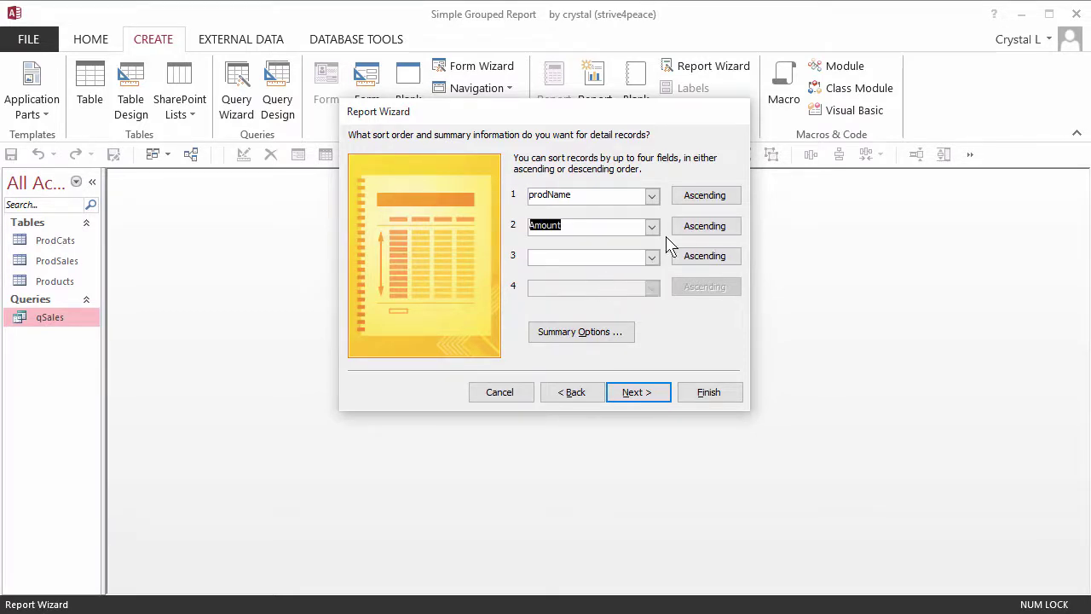
{"action": "left_click", "coordinate": [704, 226]}
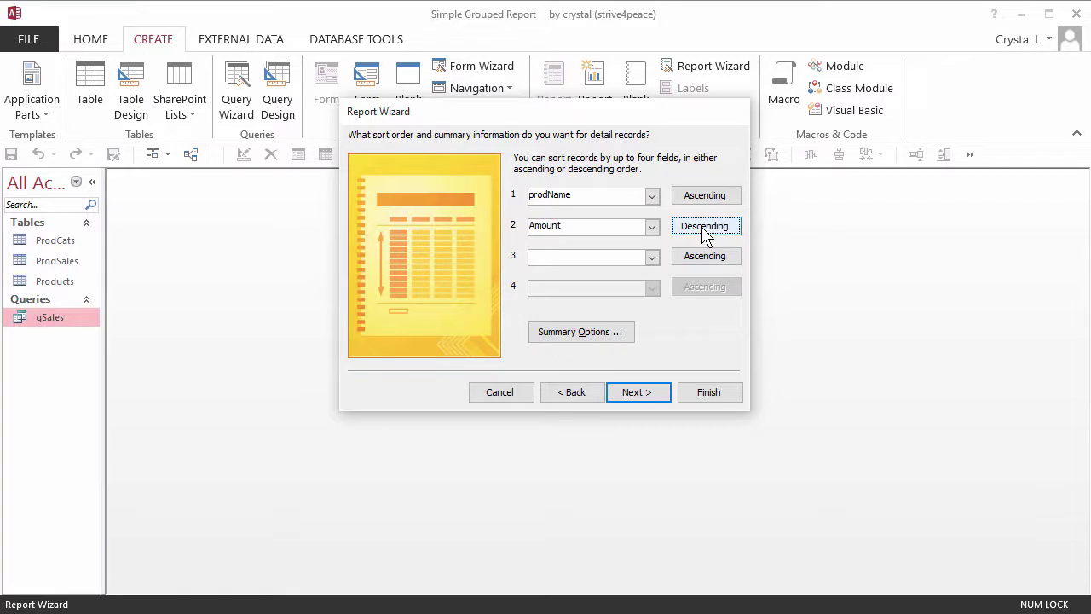
{"action": "left_click", "coordinate": [622, 335]}
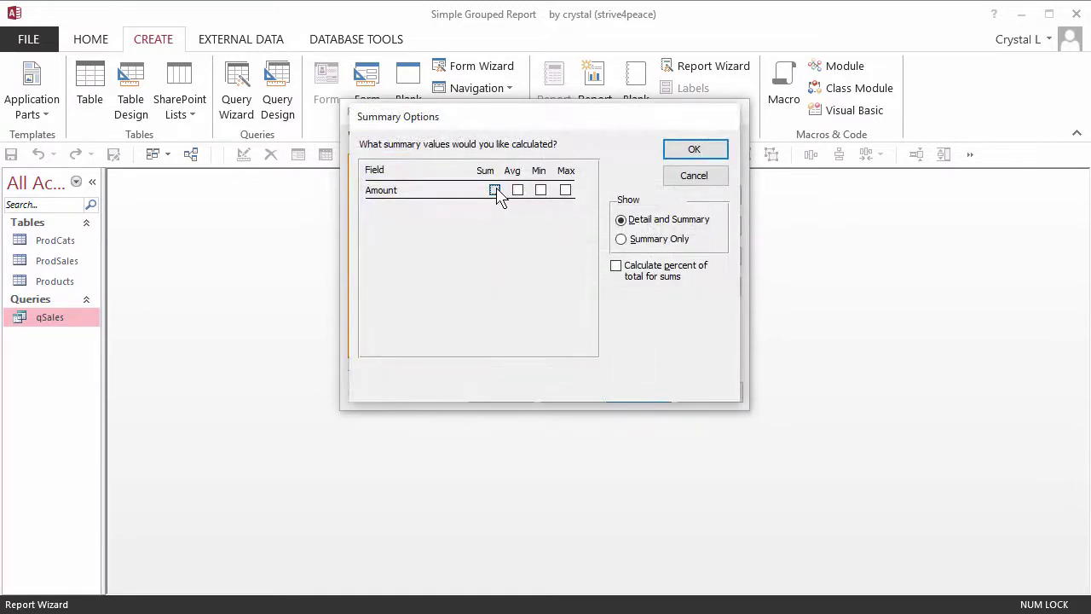
Step: Sum the Amount field and keep the outline layout
{"action": "left_click", "coordinate": [495, 190]}
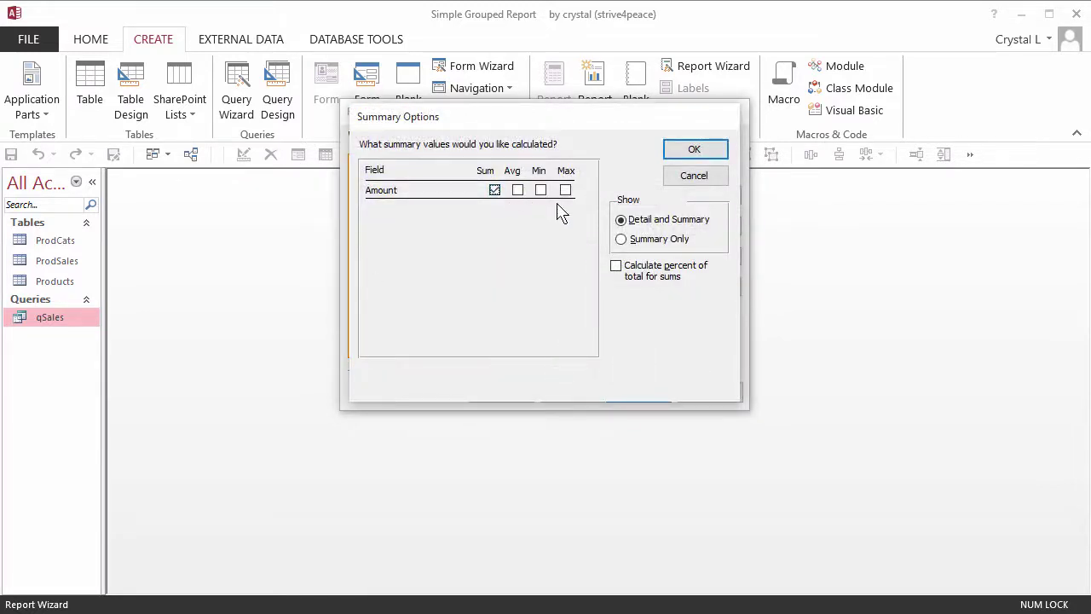
{"action": "left_click", "coordinate": [698, 152]}
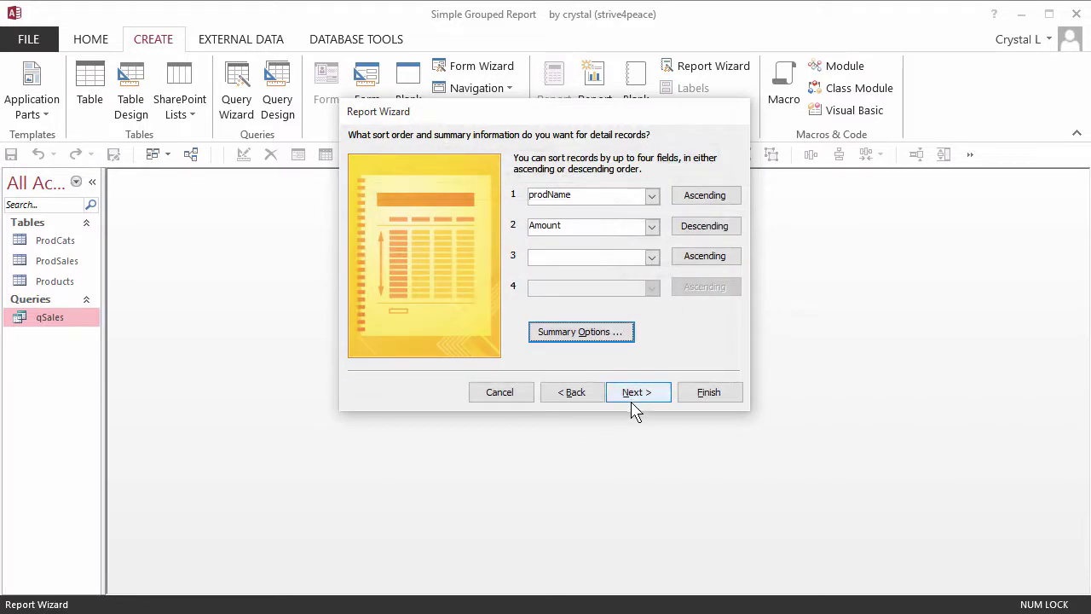
{"action": "left_click", "coordinate": [641, 394]}
{"action": "left_click", "coordinate": [567, 216]}
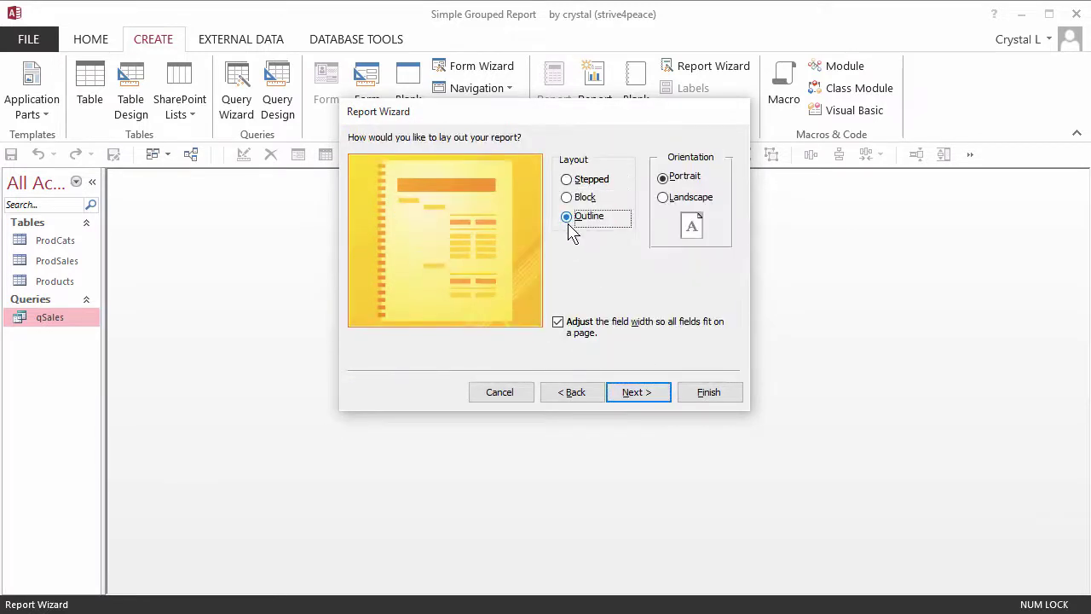
Step: Title the report 'Product Sales' and finish the wizard
{"action": "left_click", "coordinate": [630, 396]}
{"action": "left_click", "coordinate": [502, 159]}
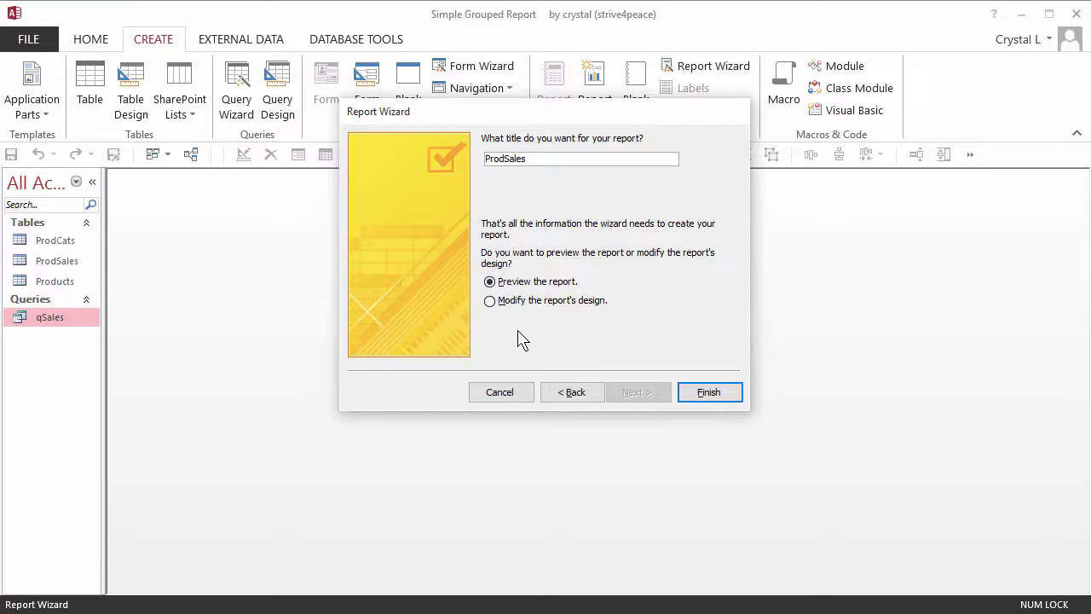
{"action": "type", "text": "uct"}
{"action": "left_click", "coordinate": [707, 395]}
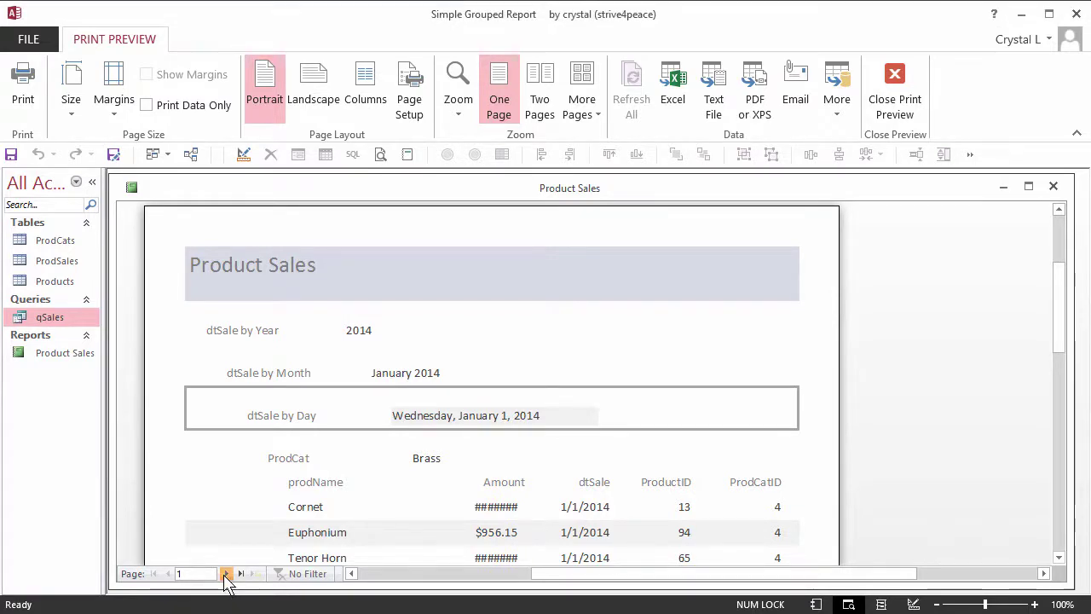
Step: Page through the Product Sales preview to pages 2 and 3, then return to page 1
{"action": "left_click", "coordinate": [226, 573]}
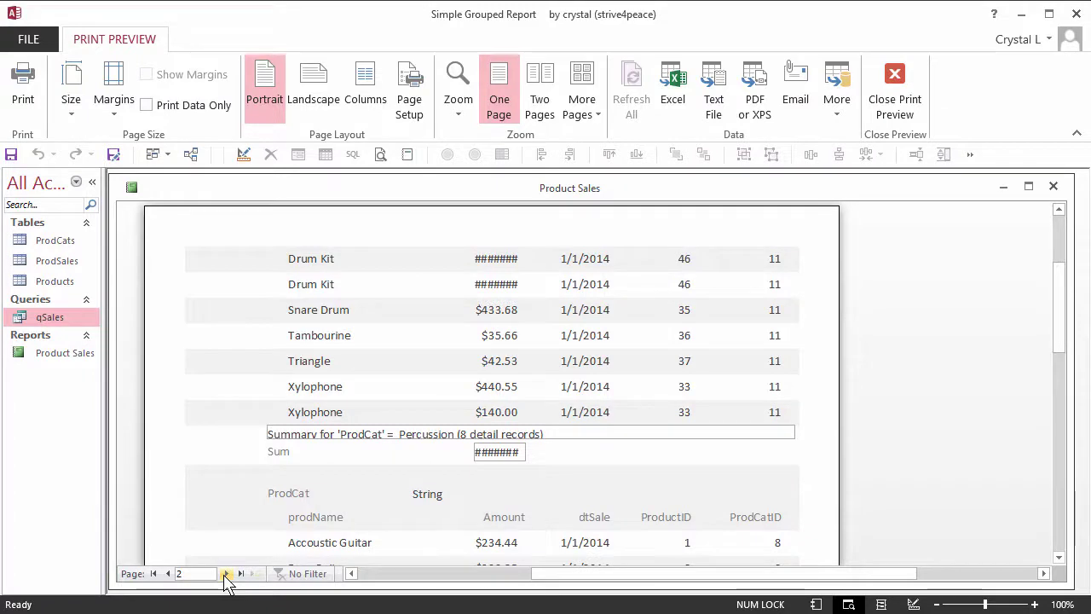
{"action": "left_click", "coordinate": [225, 573]}
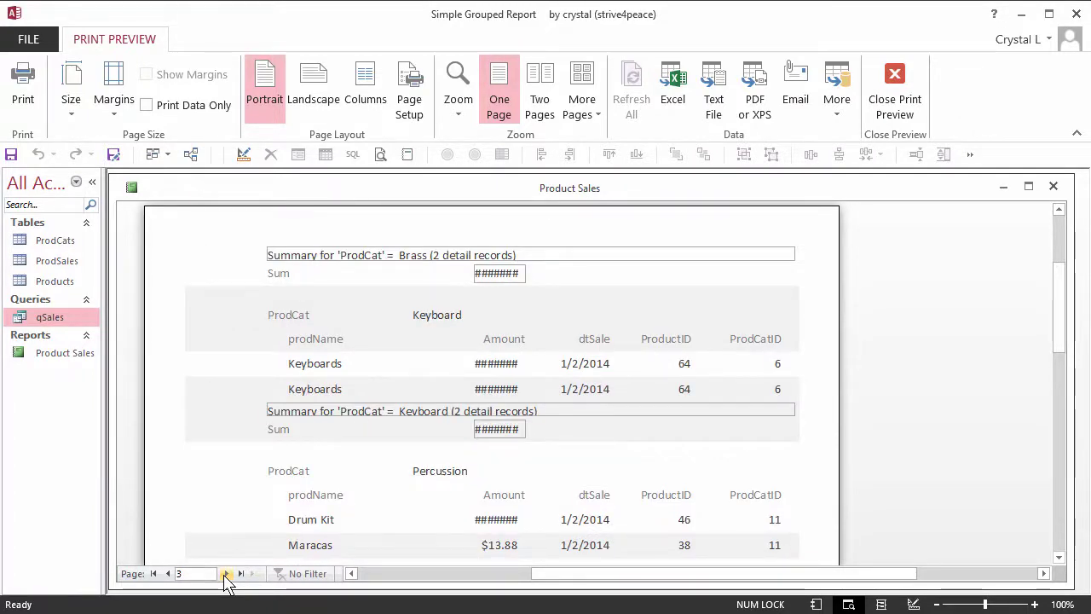
{"action": "left_click", "coordinate": [153, 574]}
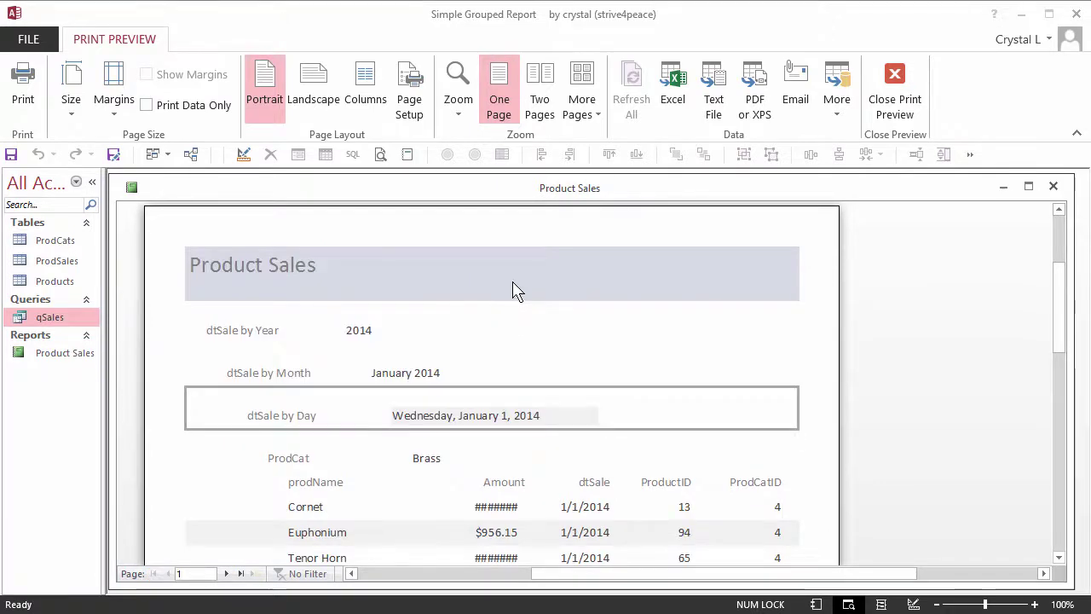
Step: Switch the Product Sales report to Design View and select its title label
{"action": "right_click", "coordinate": [514, 286]}
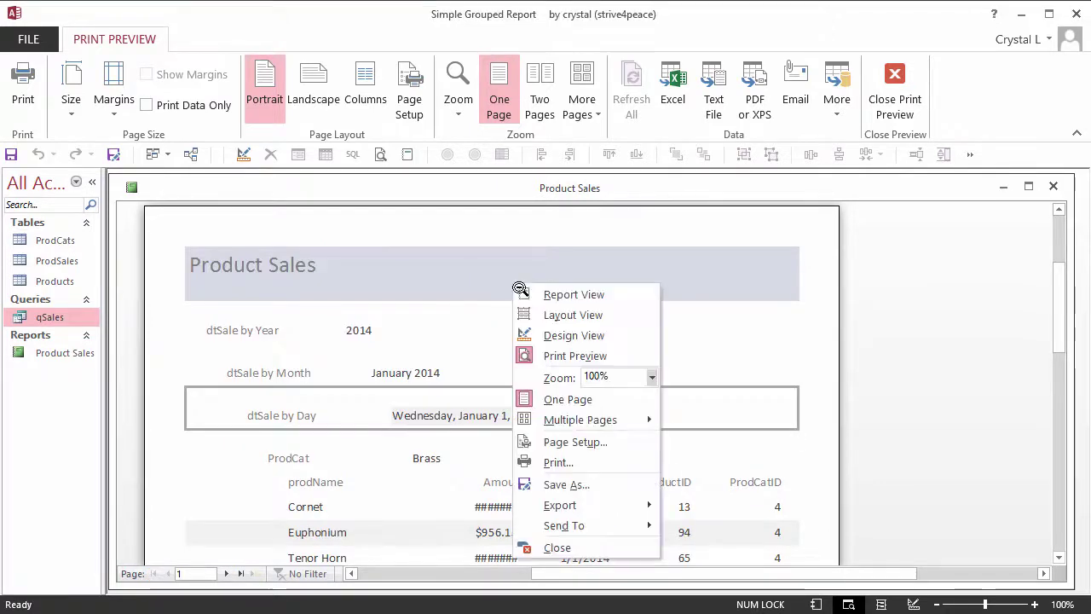
{"action": "left_click", "coordinate": [563, 336]}
{"action": "left_click", "coordinate": [247, 260]}
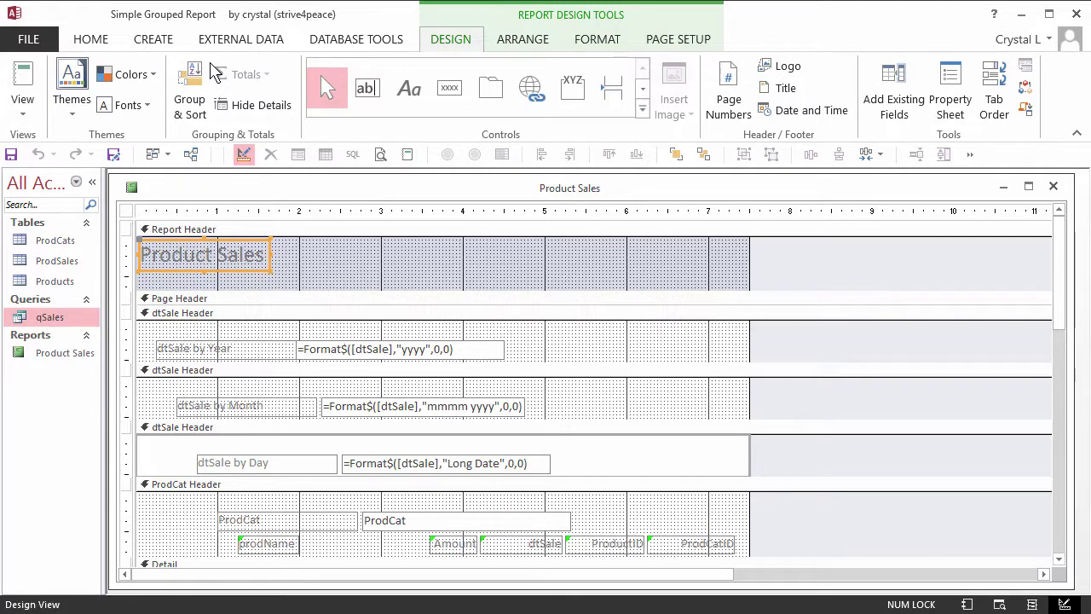
{"action": "left_click", "coordinate": [91, 39]}
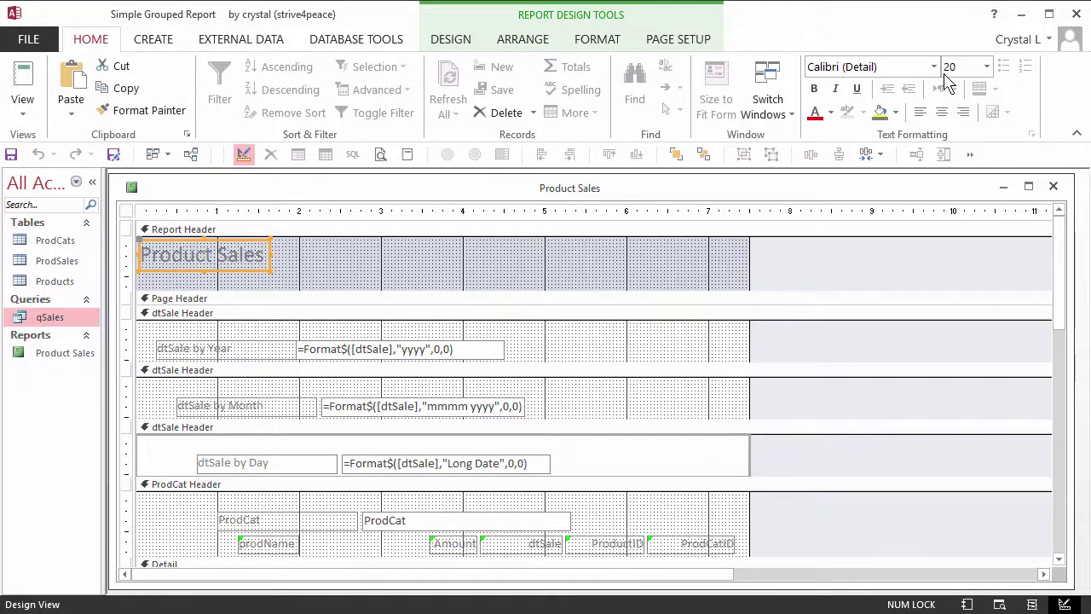
Step: Change the Product Sales title from 20-point grey to 12-point black text
{"action": "left_click", "coordinate": [949, 68]}
{"action": "type", "text": "12"}
{"action": "key", "text": "Return"}
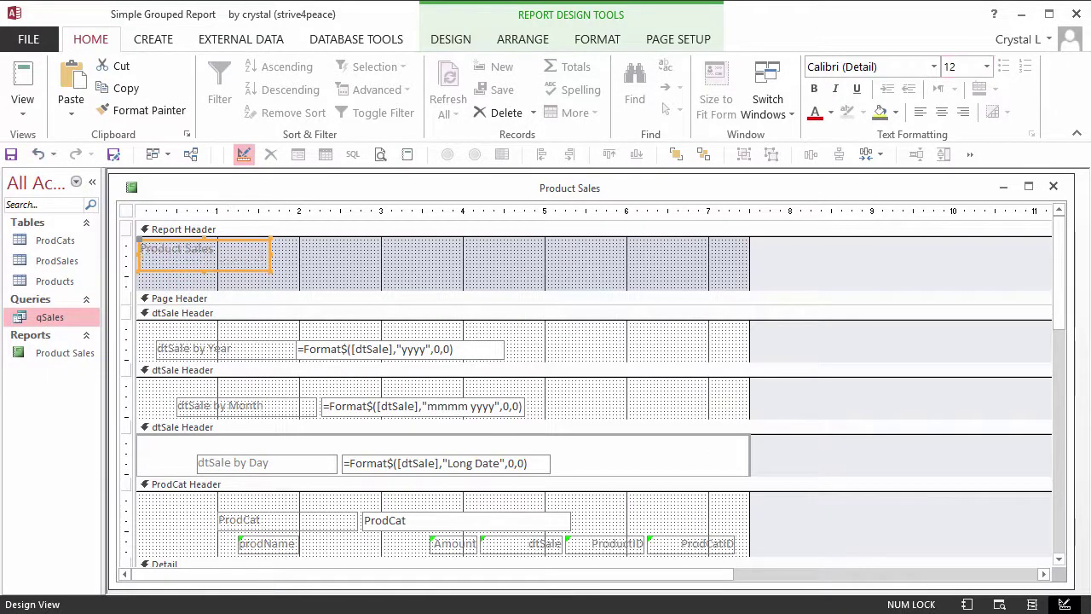
{"action": "left_click", "coordinate": [831, 113]}
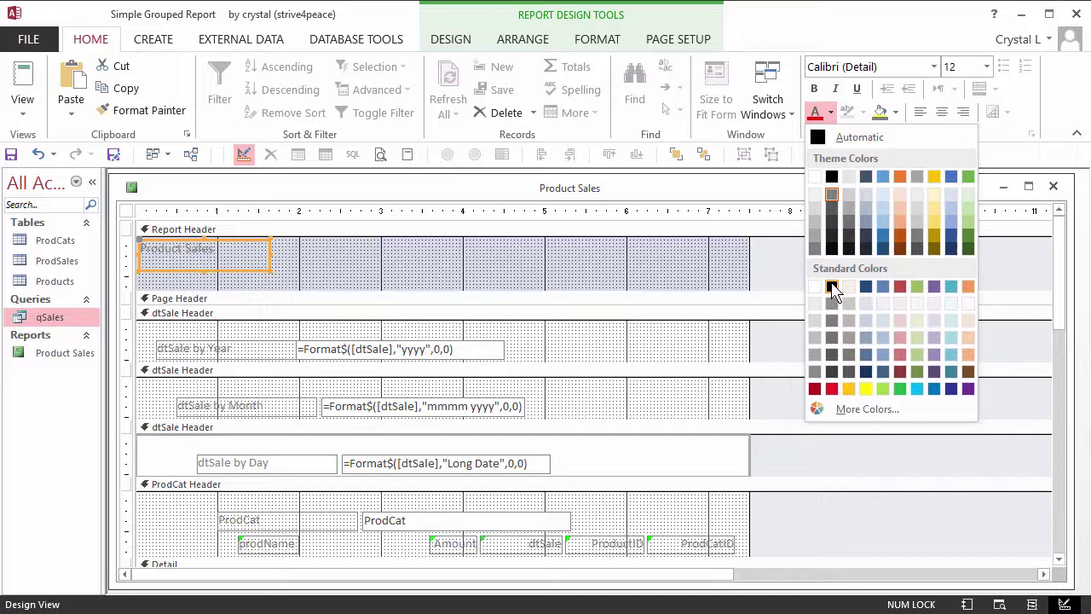
{"action": "left_click", "coordinate": [832, 288]}
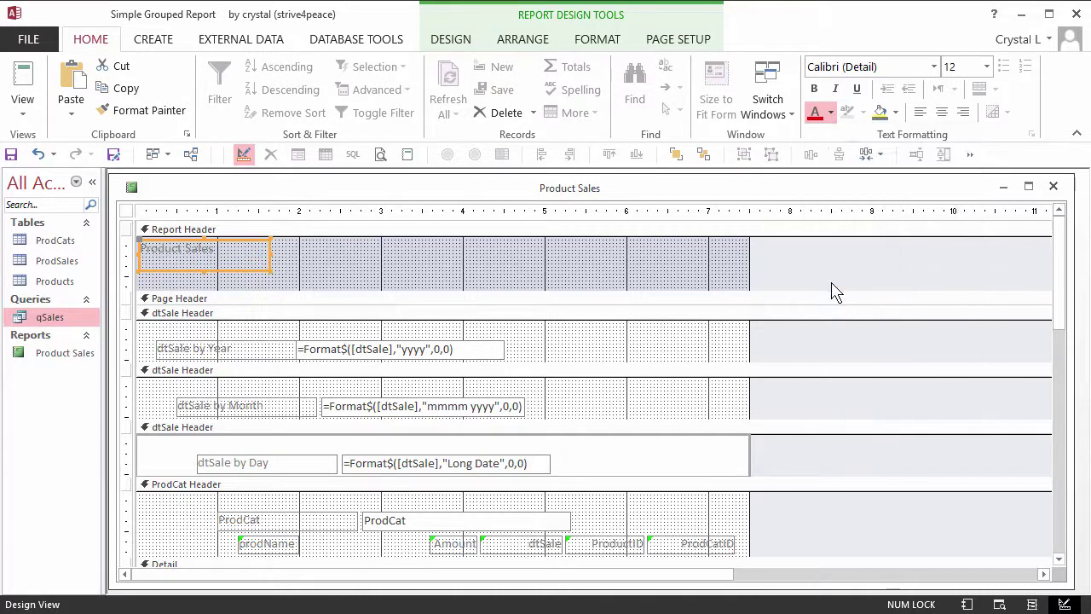
{"action": "left_click", "coordinate": [517, 305]}
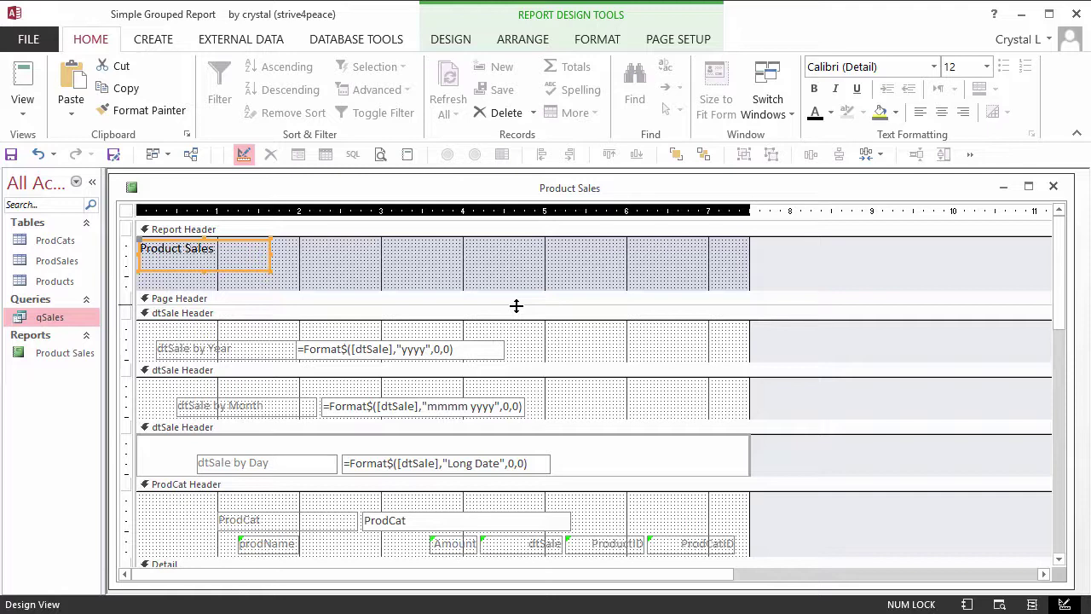
Step: Enlarge the Page Header, size the title label to fit, and move it into the Page Header
{"action": "left_click_drag", "start_coordinate": [516, 306], "coordinate": [507, 358]}
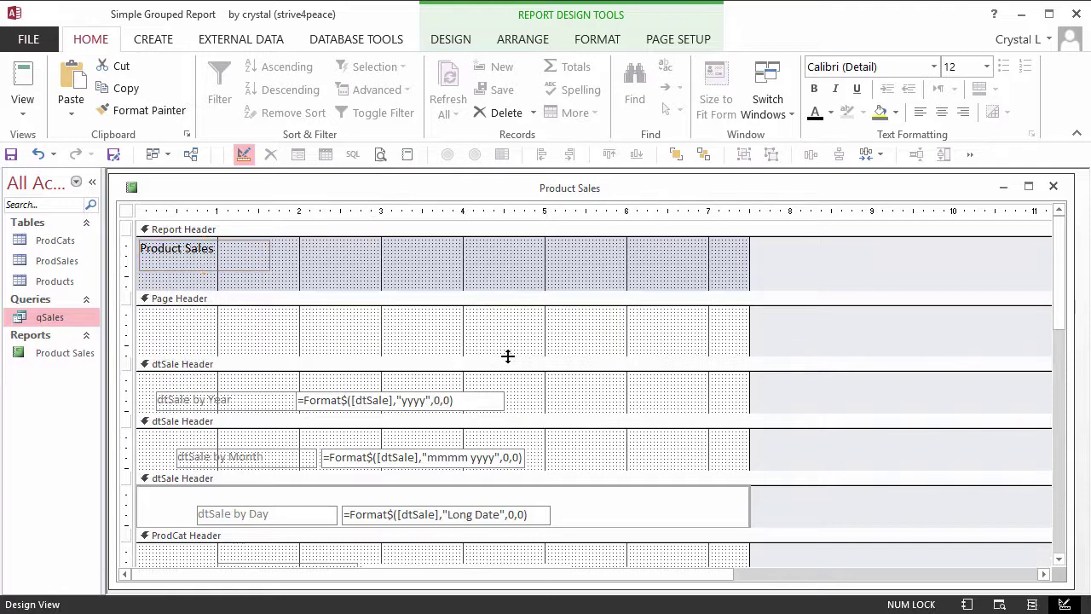
{"action": "double_click", "coordinate": [269, 270]}
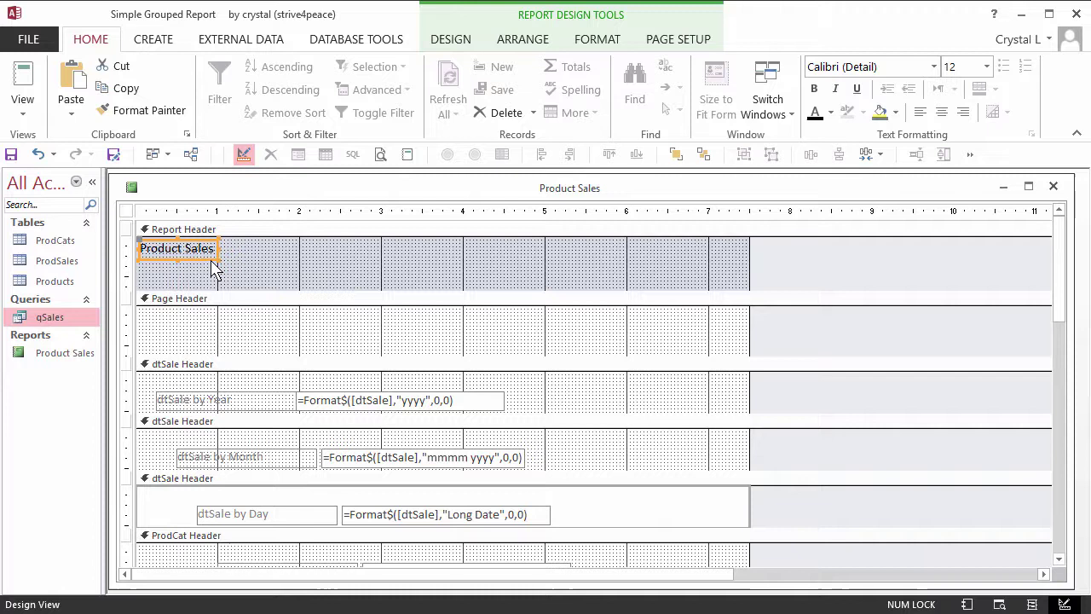
{"action": "left_click_drag", "start_coordinate": [211, 266], "coordinate": [198, 324]}
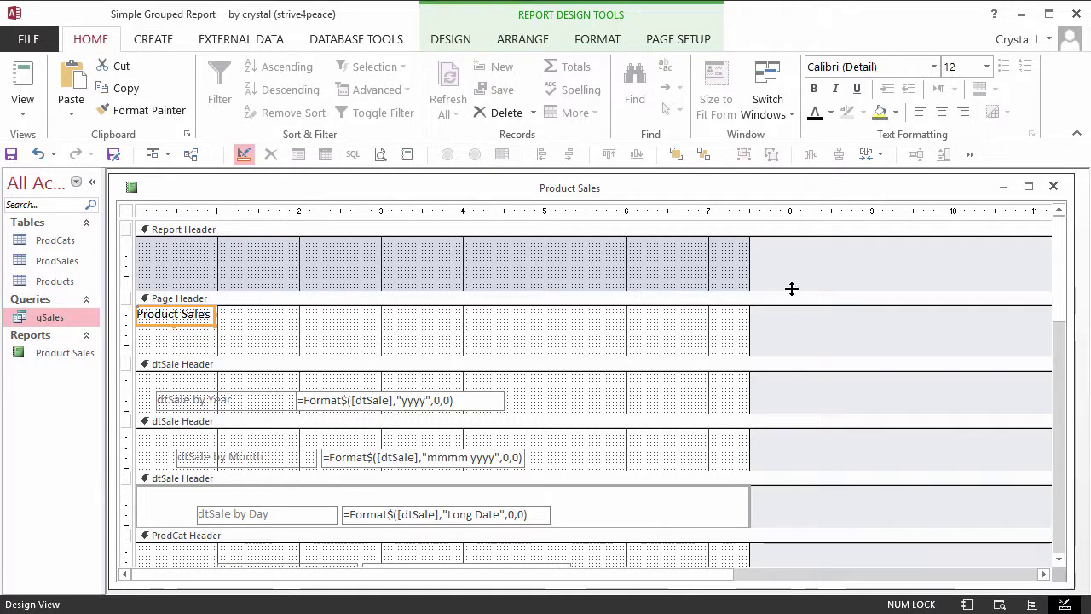
Step: Collapse the empty Report Header to zero height and maximize the design window
{"action": "left_click_drag", "start_coordinate": [791, 289], "coordinate": [791, 219]}
{"action": "key", "text": "ctrl+F1"}
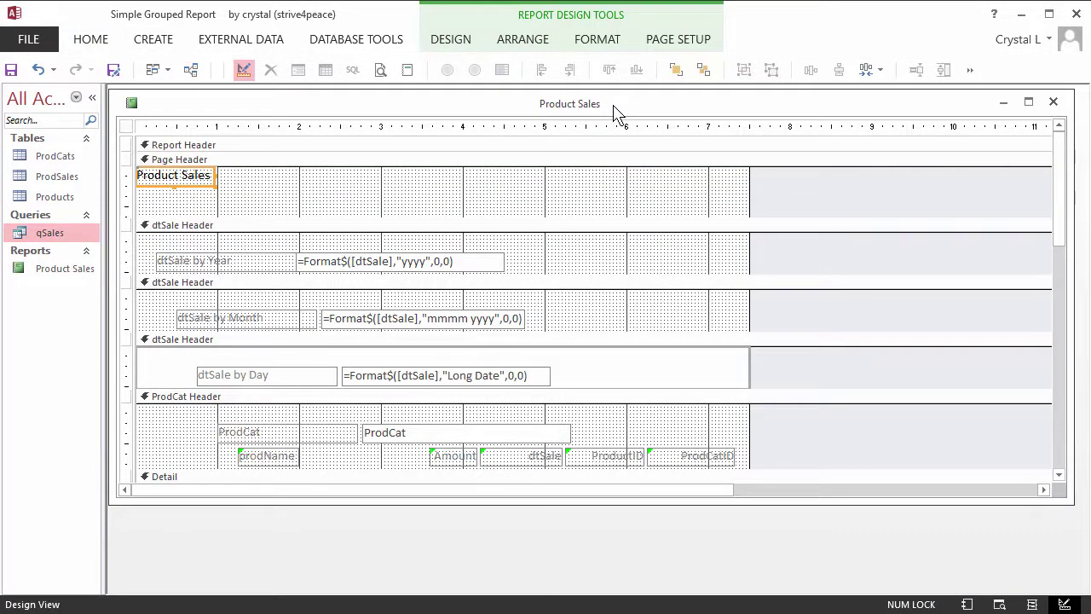
{"action": "double_click", "coordinate": [613, 106]}
Step: Move the page-number text box from the Page Footer up into the Page Header
{"action": "scroll", "coordinate": [1076, 567], "scroll_direction": "down", "scroll_amount": 4}
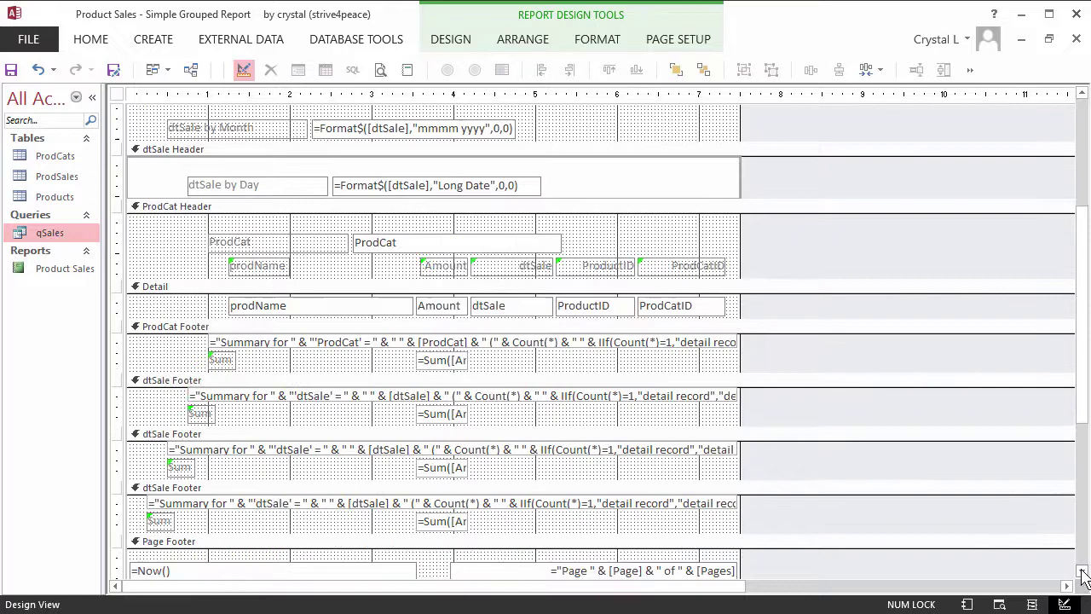
{"action": "left_click", "coordinate": [545, 415]}
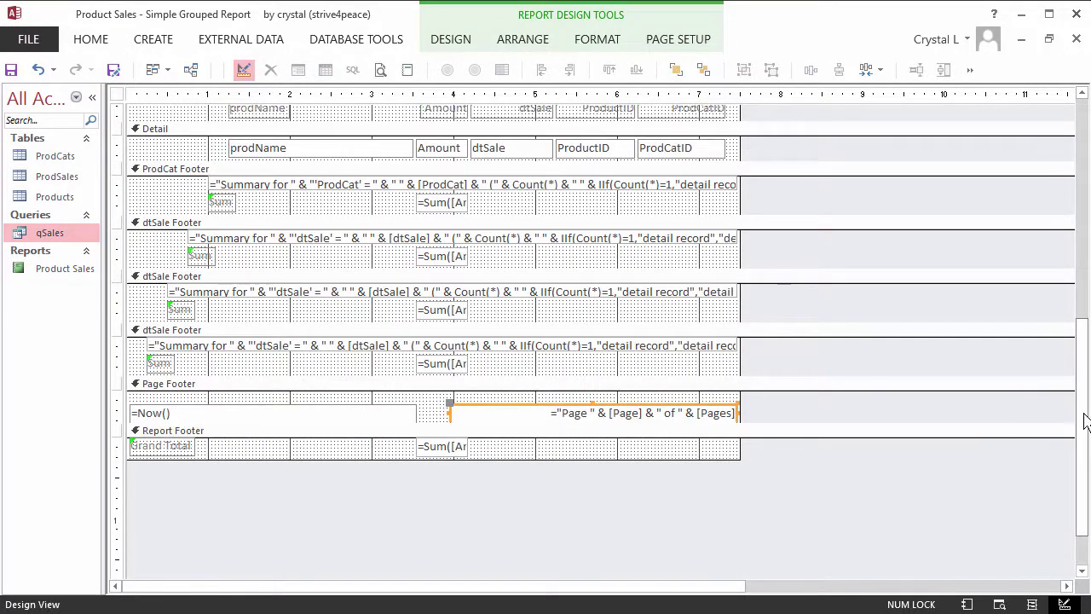
{"action": "left_click_drag", "start_coordinate": [1083, 409], "coordinate": [1066, 324]}
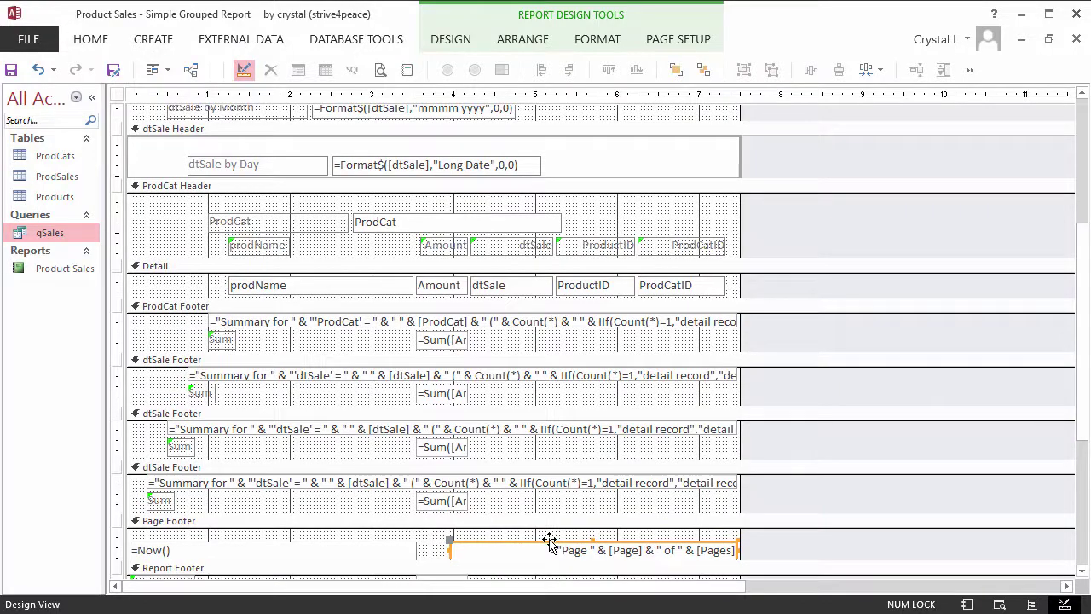
{"action": "left_click_drag", "start_coordinate": [550, 543], "coordinate": [471, 134]}
{"action": "right_click", "coordinate": [471, 134]}
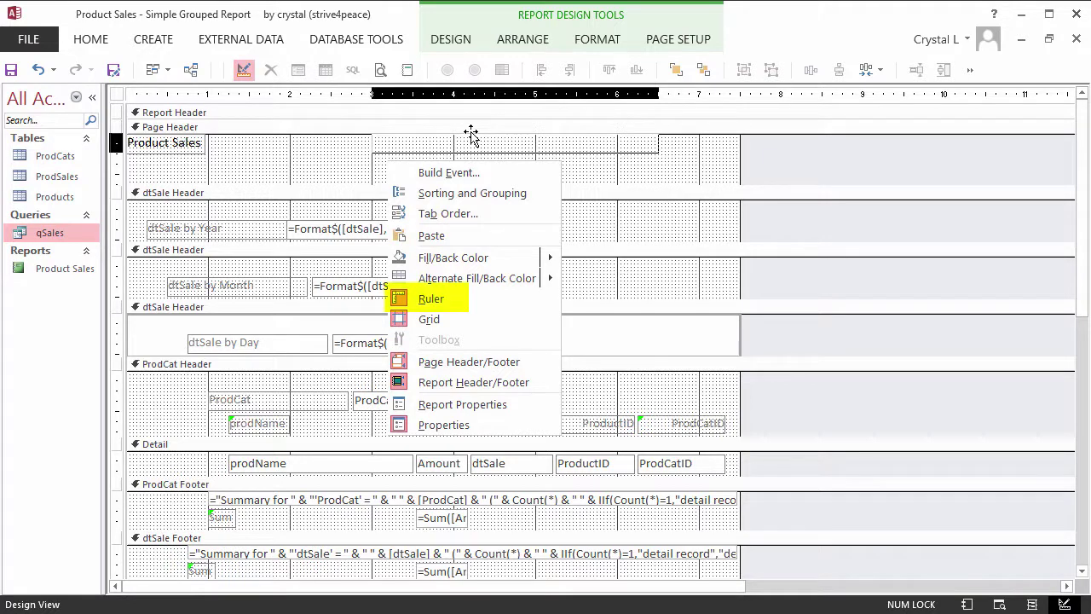
Step: Open the page-number box's Control Source expression in the Zoom window with Shift+F2
{"action": "key", "text": "Escape"}
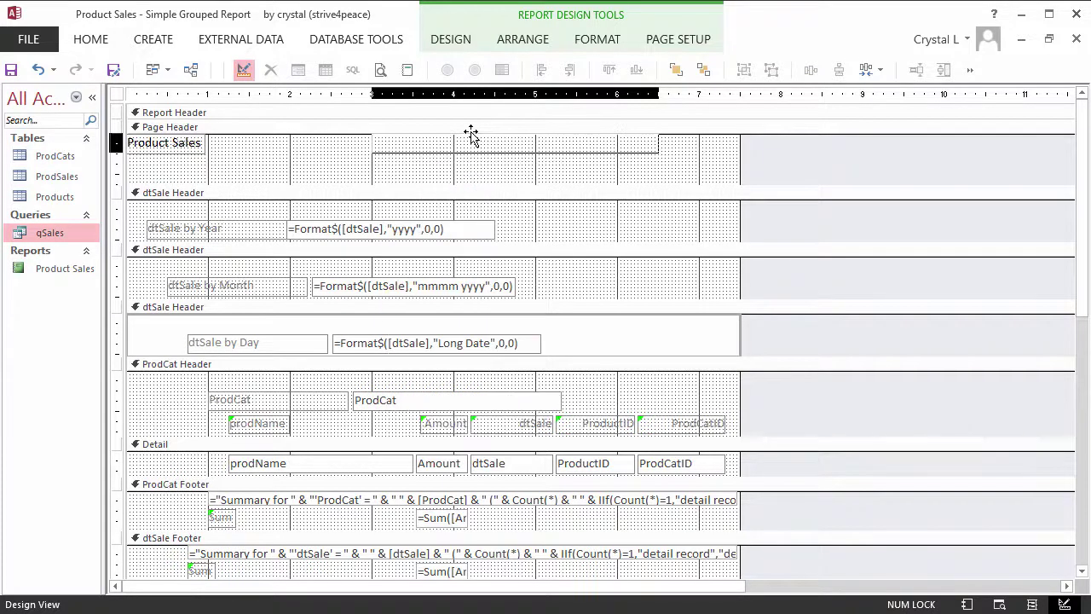
{"action": "double_click", "coordinate": [638, 141]}
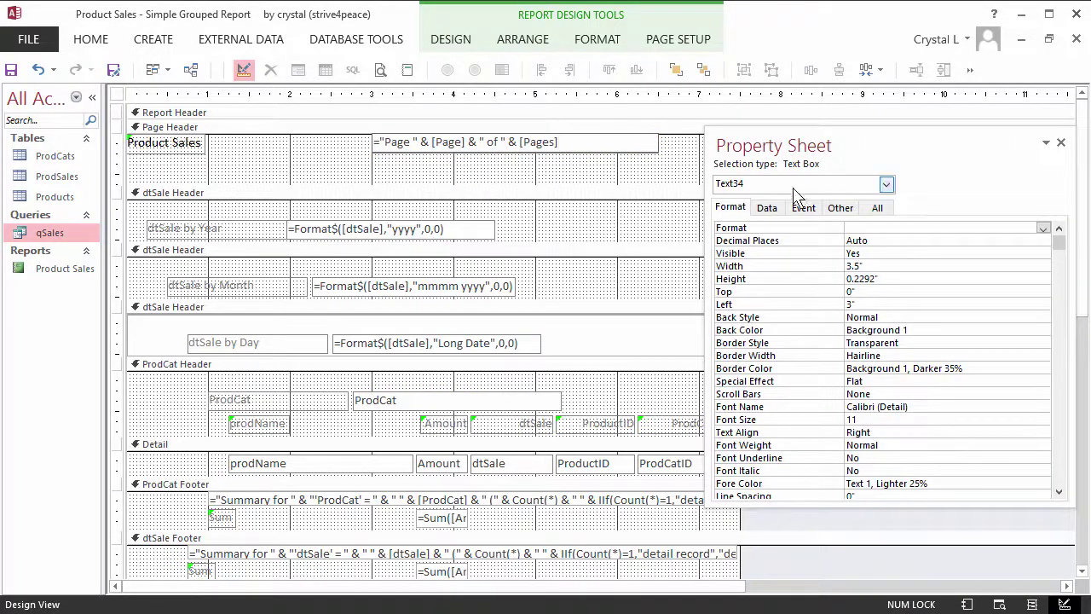
{"action": "left_click", "coordinate": [767, 208]}
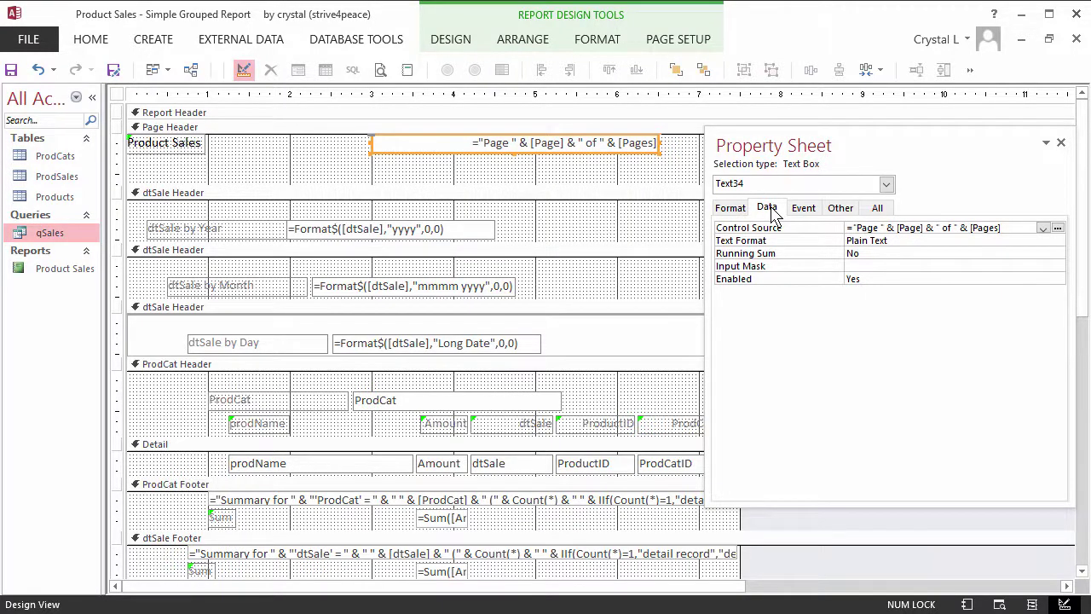
{"action": "left_click", "coordinate": [857, 229]}
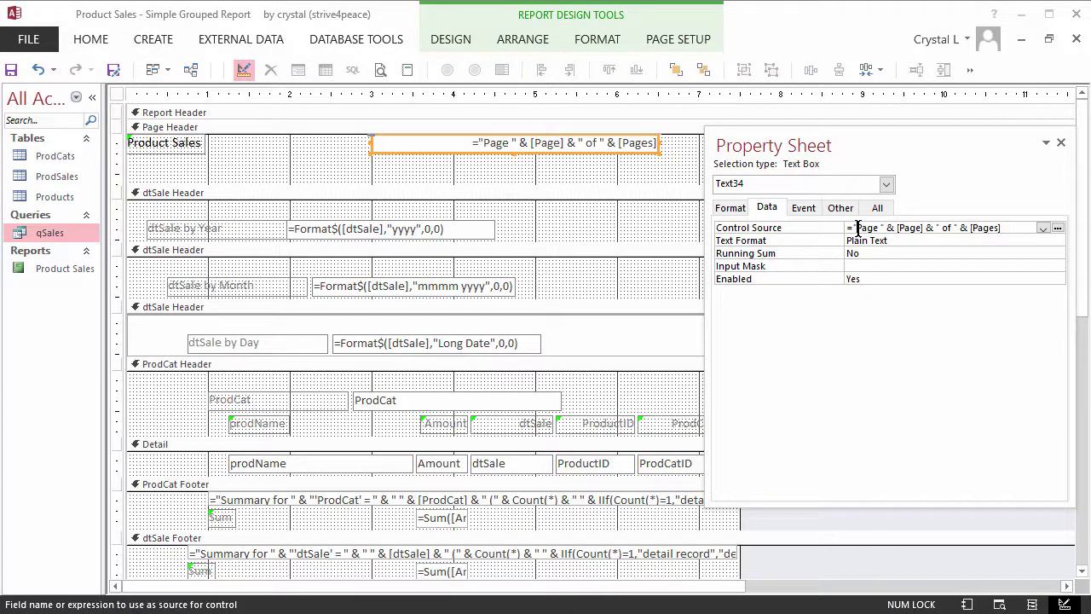
{"action": "key", "text": "shift+F2"}
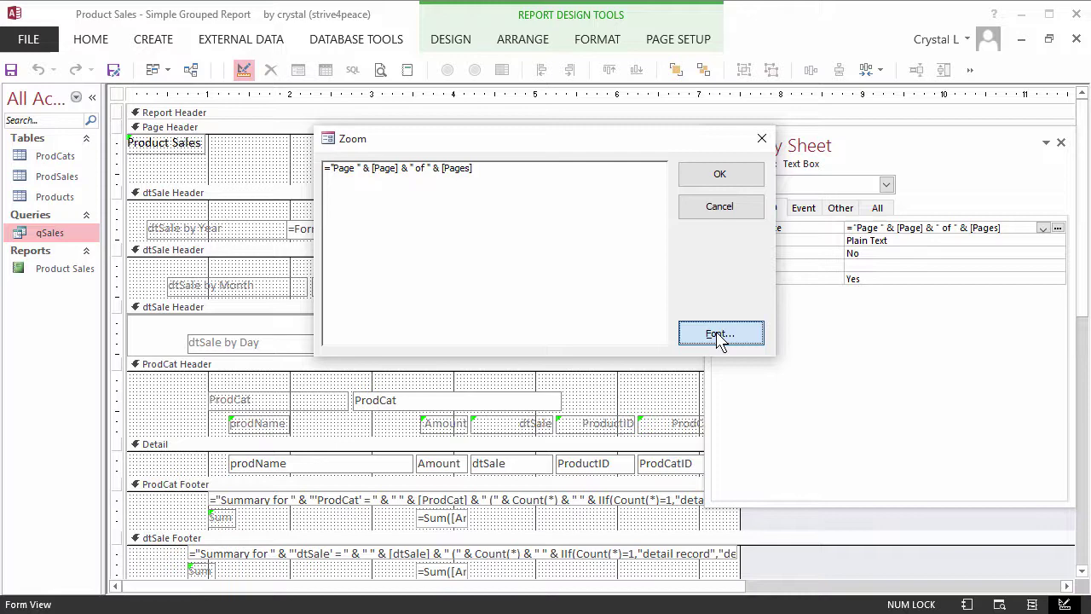
Step: Enlarge the Zoom editor's font to size 14
{"action": "left_click", "coordinate": [720, 335]}
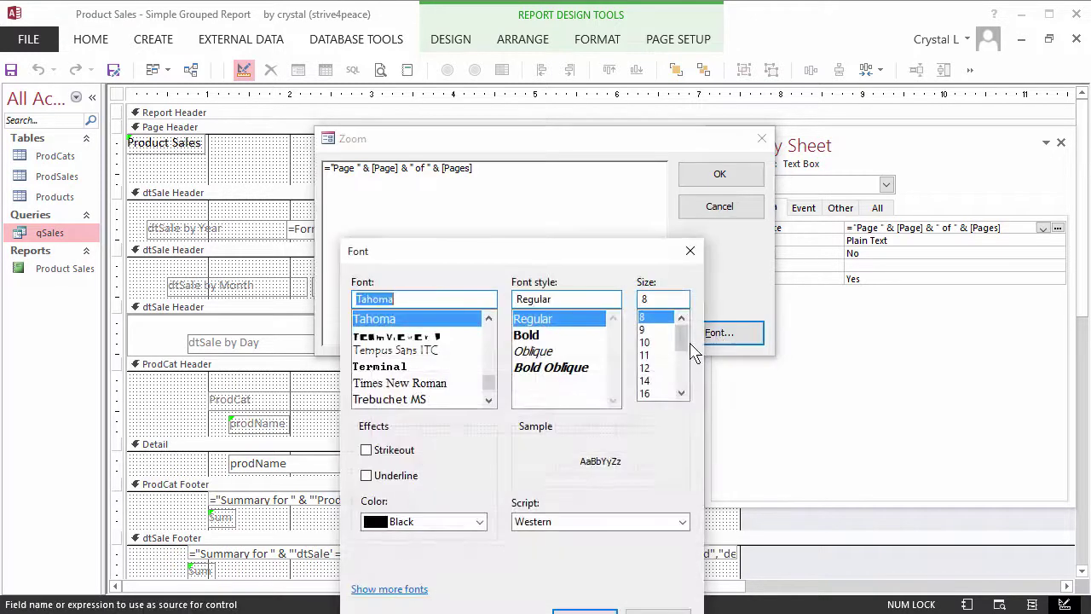
{"action": "left_click", "coordinate": [648, 384]}
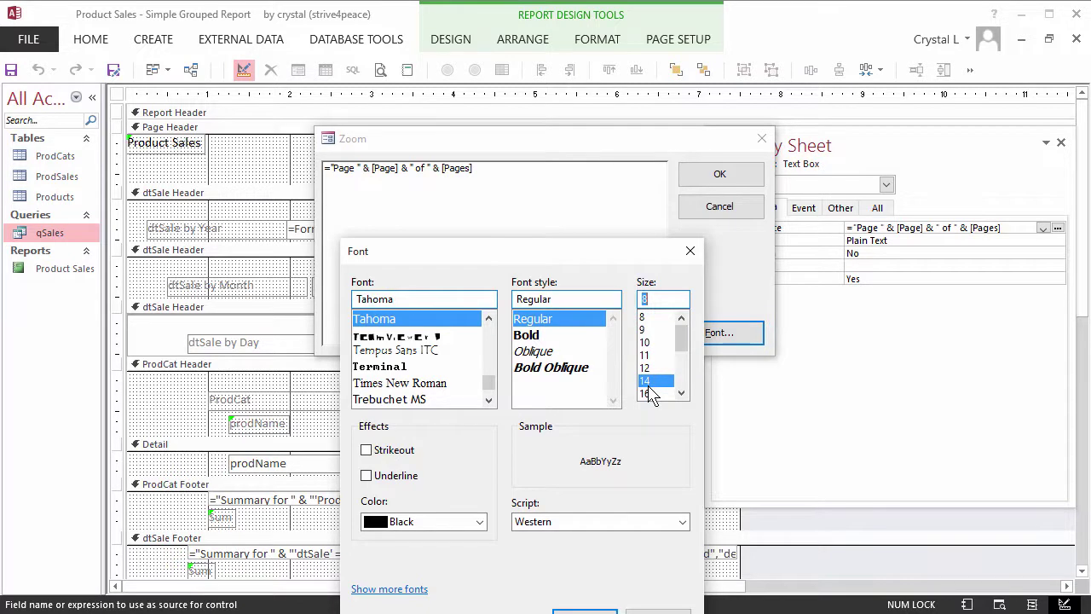
{"action": "left_click", "coordinate": [584, 610]}
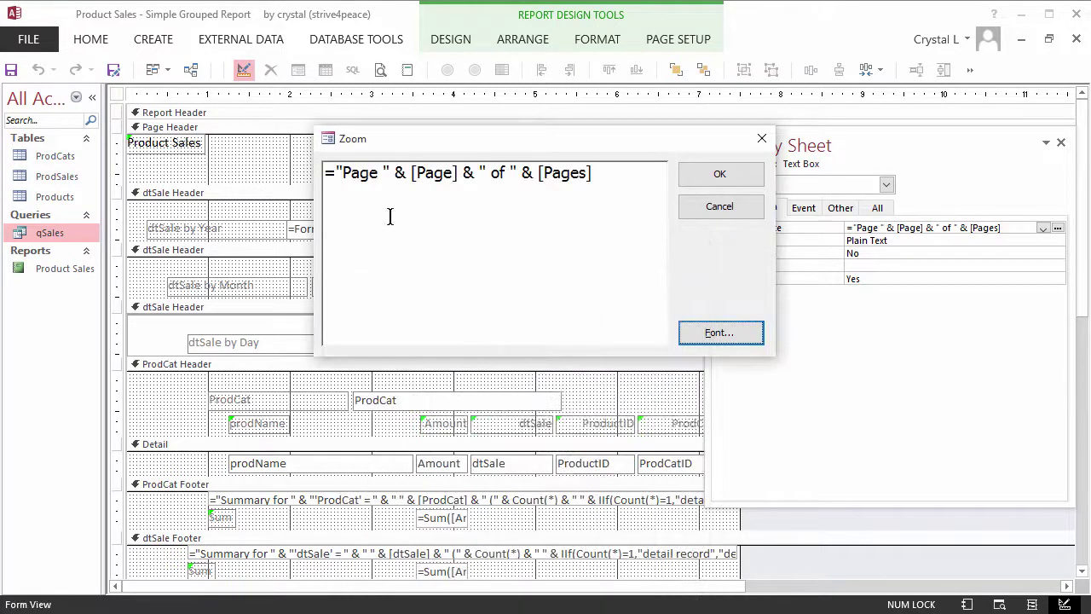
Step: Insert "Printed " & now() & ", " before Page in the expression and confirm with OK
{"action": "left_click", "coordinate": [341, 170]}
{"action": "type", "text": "Pri"}
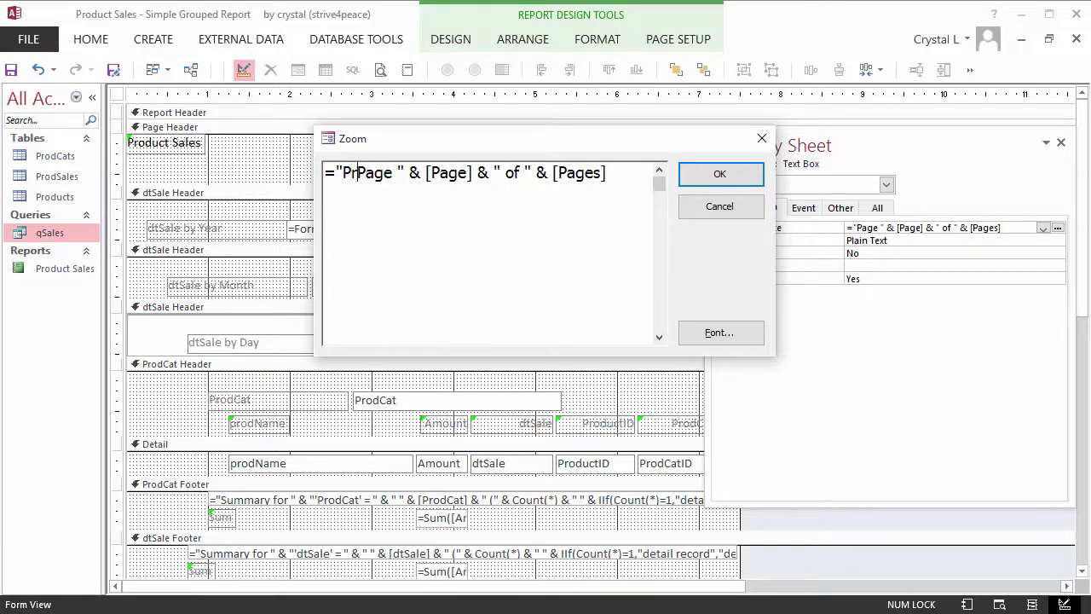
{"action": "type", "text": "nted "}
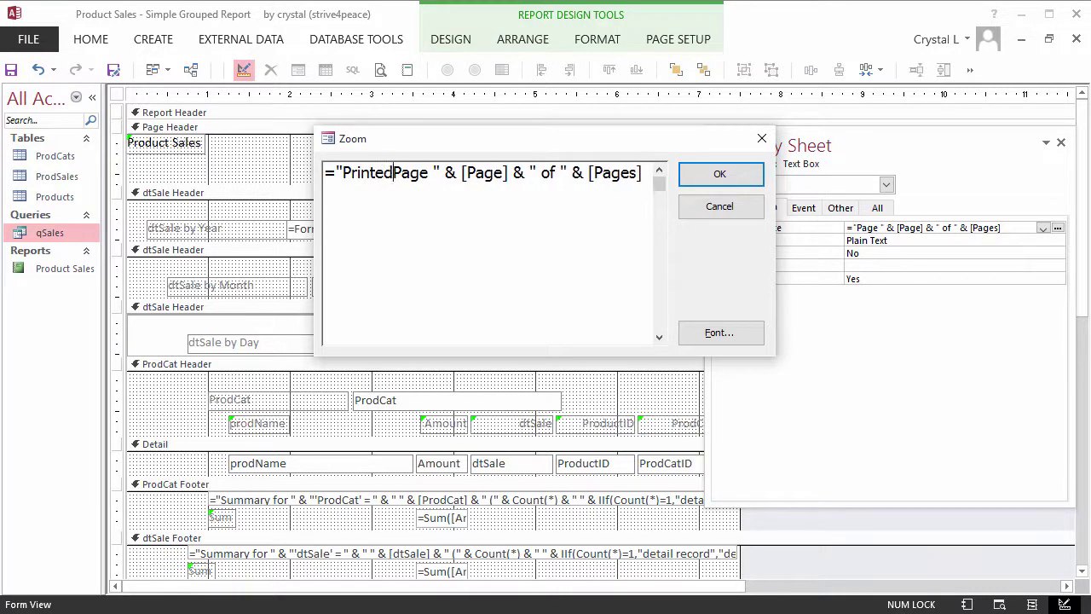
{"action": "type", "text": "\" & "}
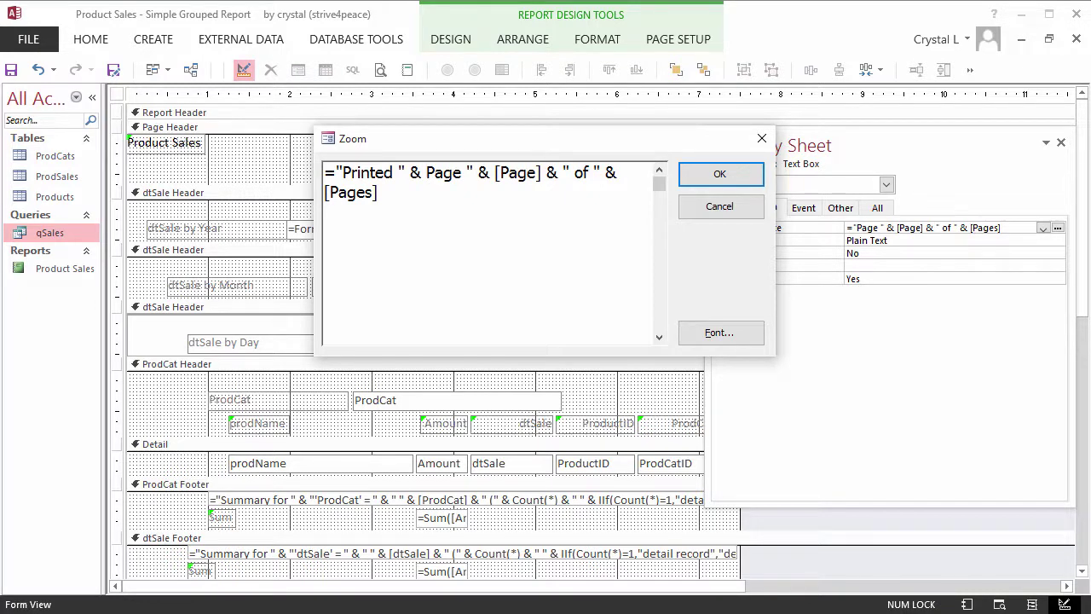
{"action": "type", "text": "now() "}
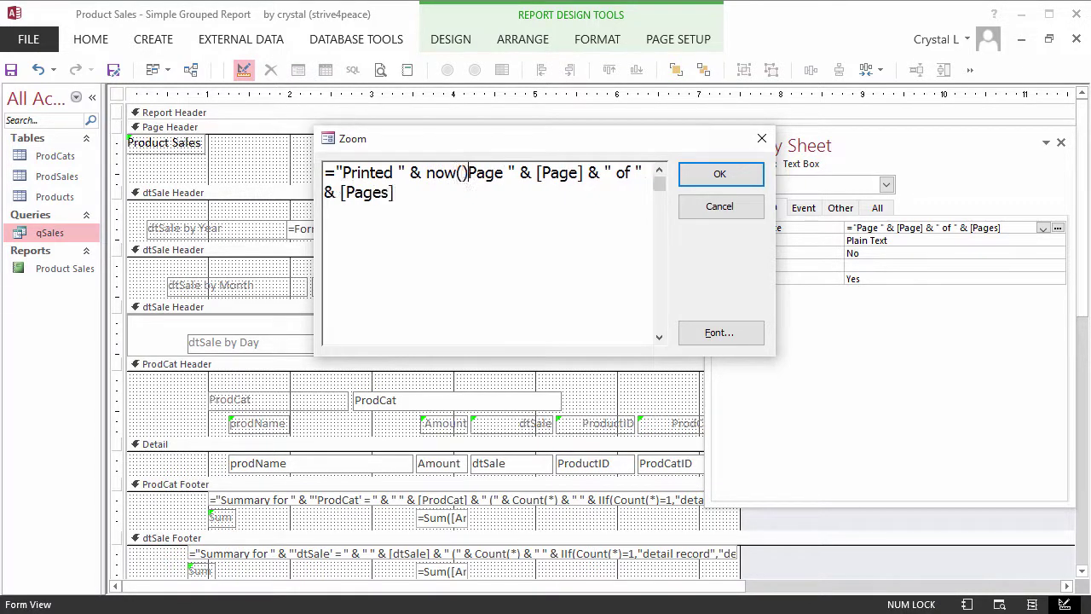
{"action": "type", "text": "& "}
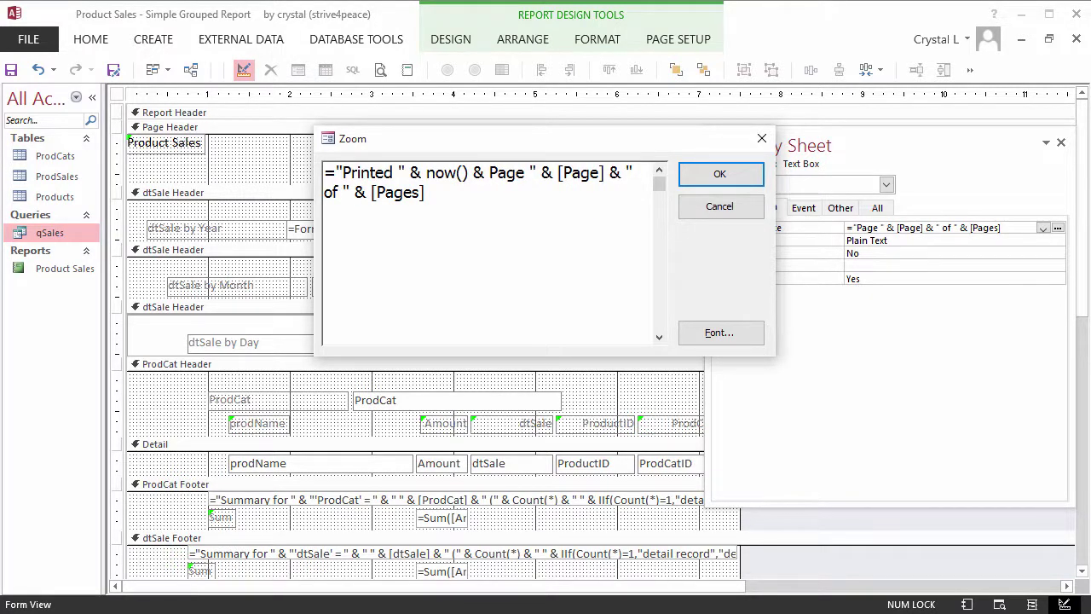
{"action": "type", "text": "\","}
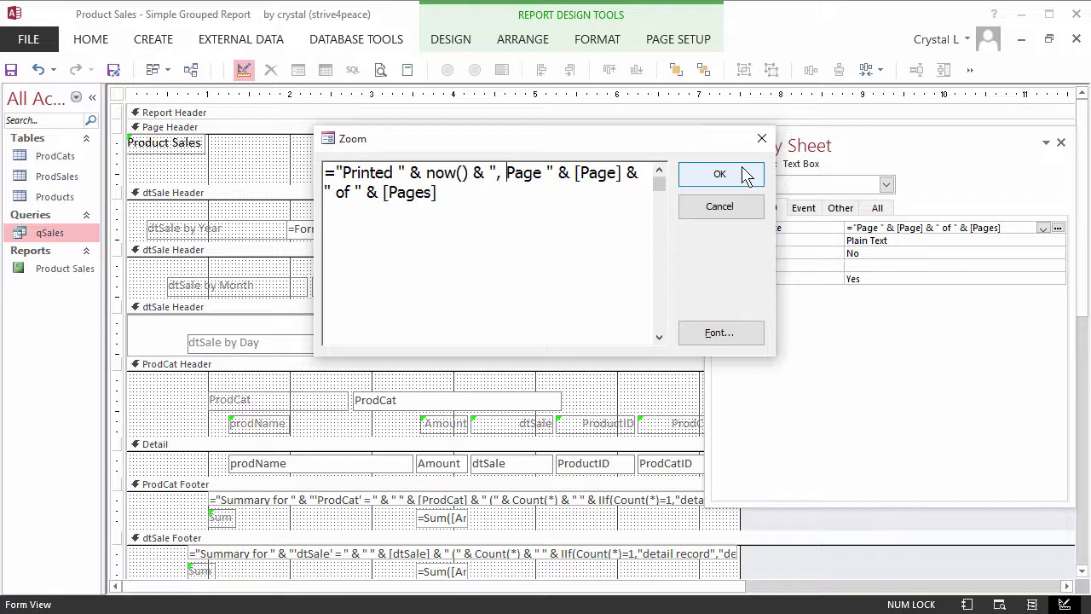
{"action": "left_click", "coordinate": [744, 174]}
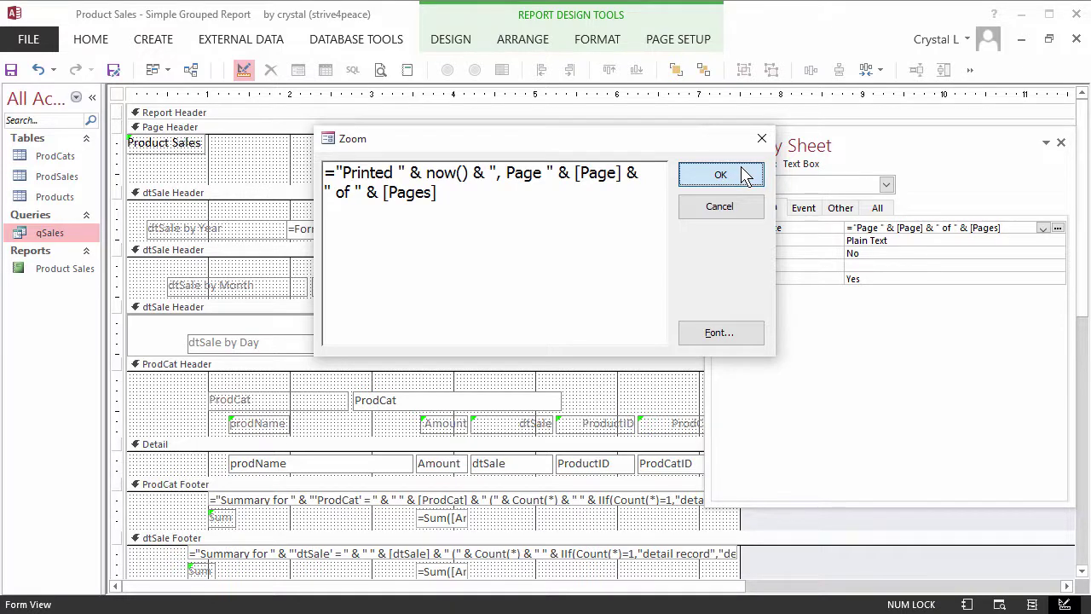
Step: Close Zoom, widen the Printed/Page box leftward, and delete the dtSale Year, Month and Day labels
{"action": "left_click", "coordinate": [744, 174]}
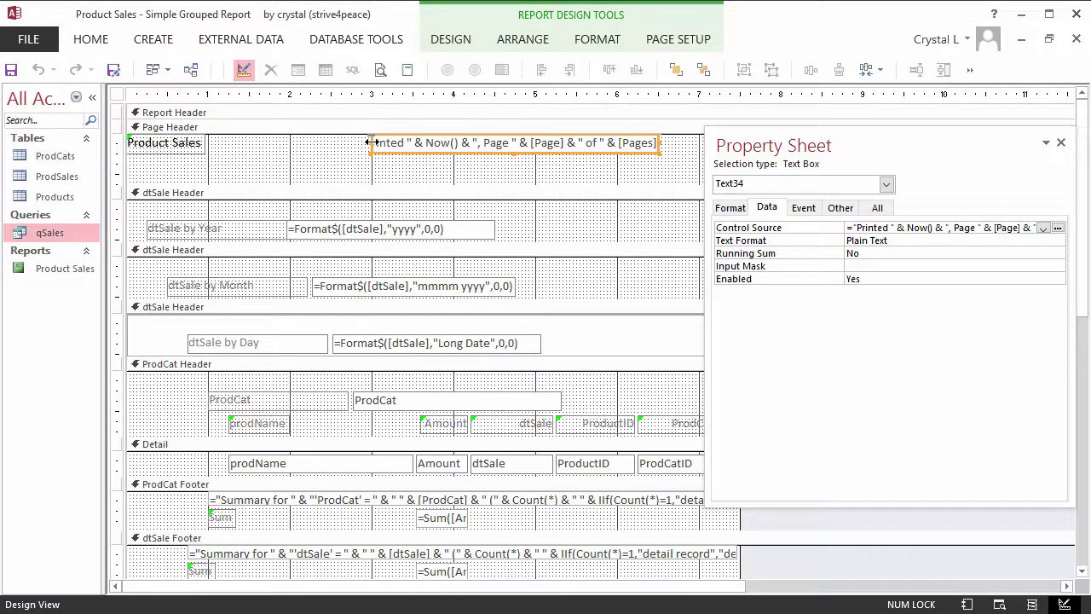
{"action": "left_click_drag", "start_coordinate": [371, 143], "coordinate": [303, 140]}
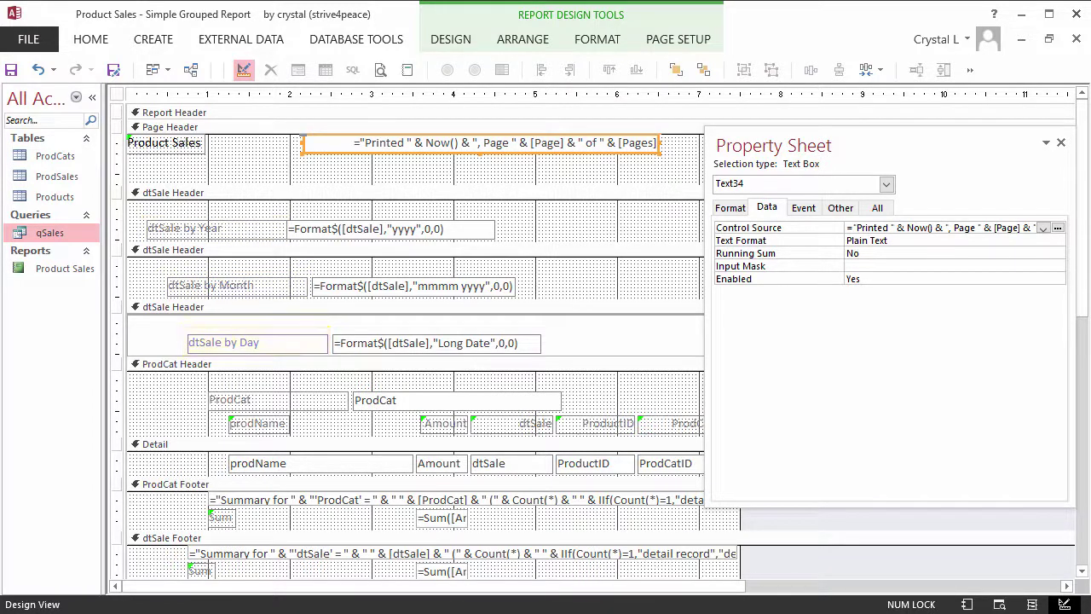
{"action": "left_click", "coordinate": [213, 229]}
{"action": "key", "text": "Delete"}
{"action": "left_click", "coordinate": [238, 287]}
{"action": "key", "text": "Delete"}
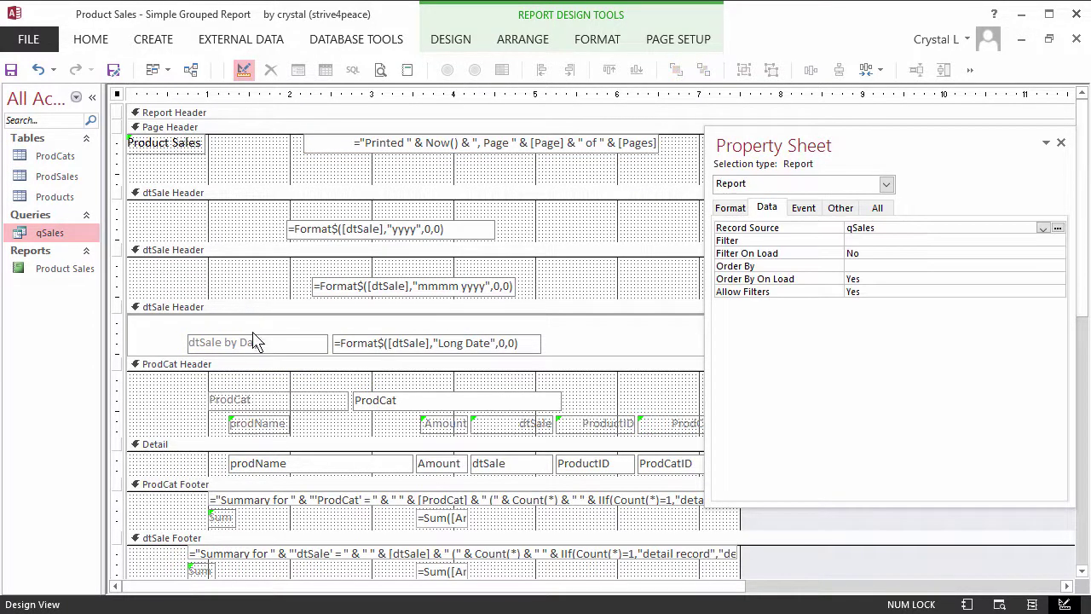
{"action": "left_click", "coordinate": [255, 341]}
{"action": "key", "text": "Delete"}
Step: Move the yyyy, mmmm yyyy and Long Date boxes flush left and select the day rectangle
{"action": "left_click_drag", "start_coordinate": [709, 274], "coordinate": [771, 274]}
{"action": "left_click", "coordinate": [462, 238]}
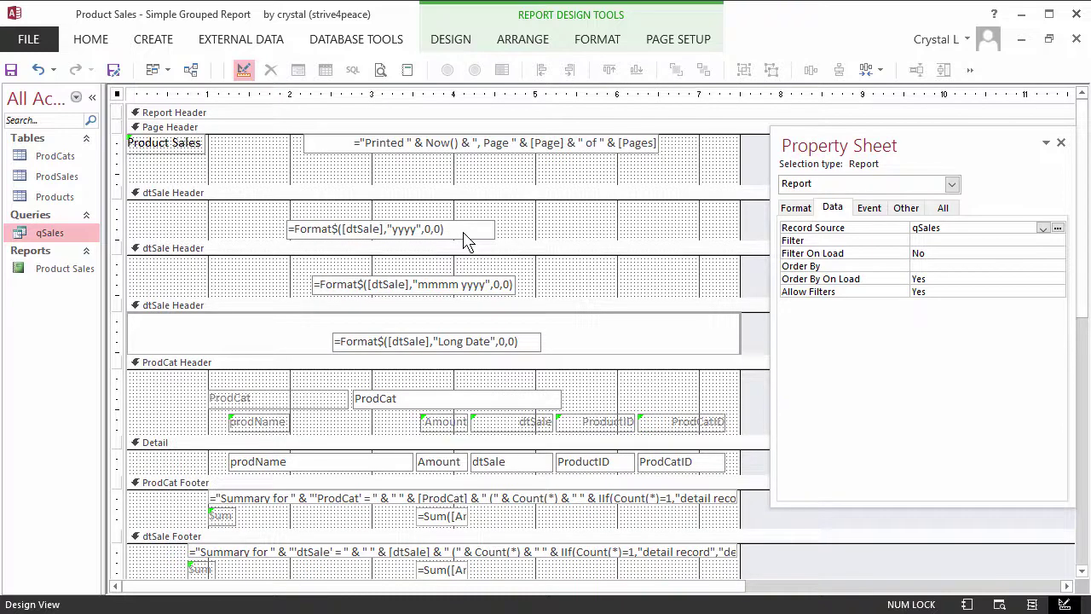
{"action": "left_click_drag", "start_coordinate": [467, 238], "coordinate": [297, 209]}
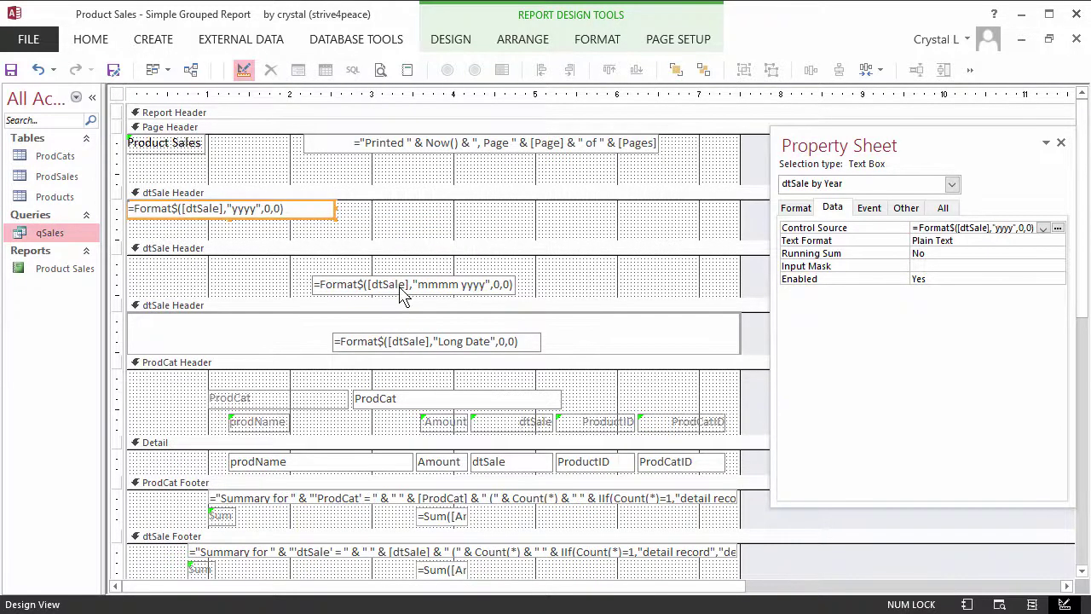
{"action": "left_click_drag", "start_coordinate": [463, 287], "coordinate": [199, 264]}
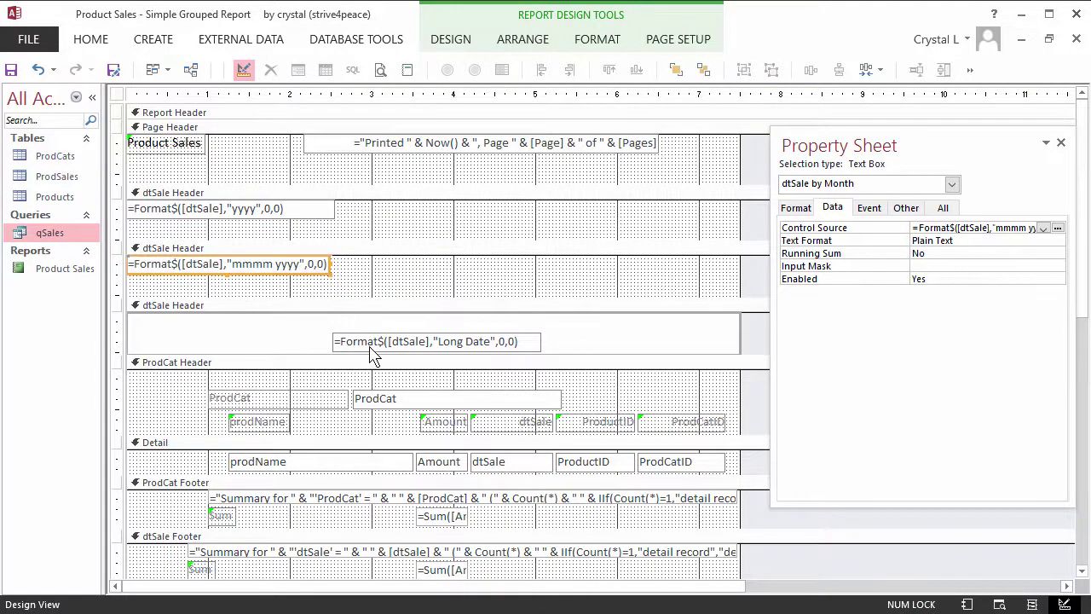
{"action": "left_click_drag", "start_coordinate": [378, 343], "coordinate": [169, 321]}
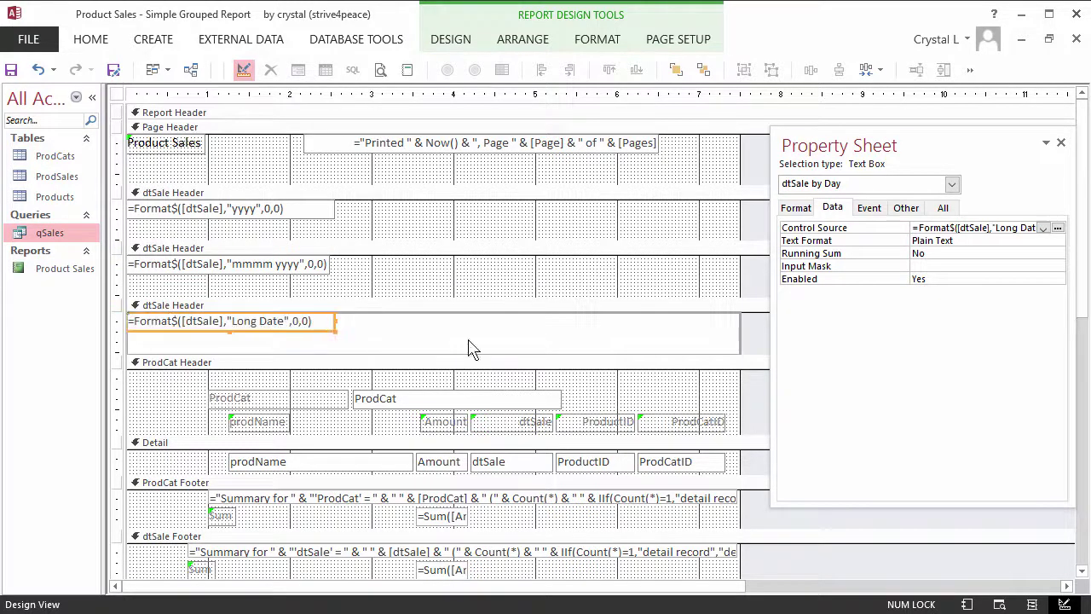
{"action": "left_click", "coordinate": [613, 342]}
Step: Delete the day rectangle and shorten the dtSale Header sections
{"action": "key", "text": "Delete"}
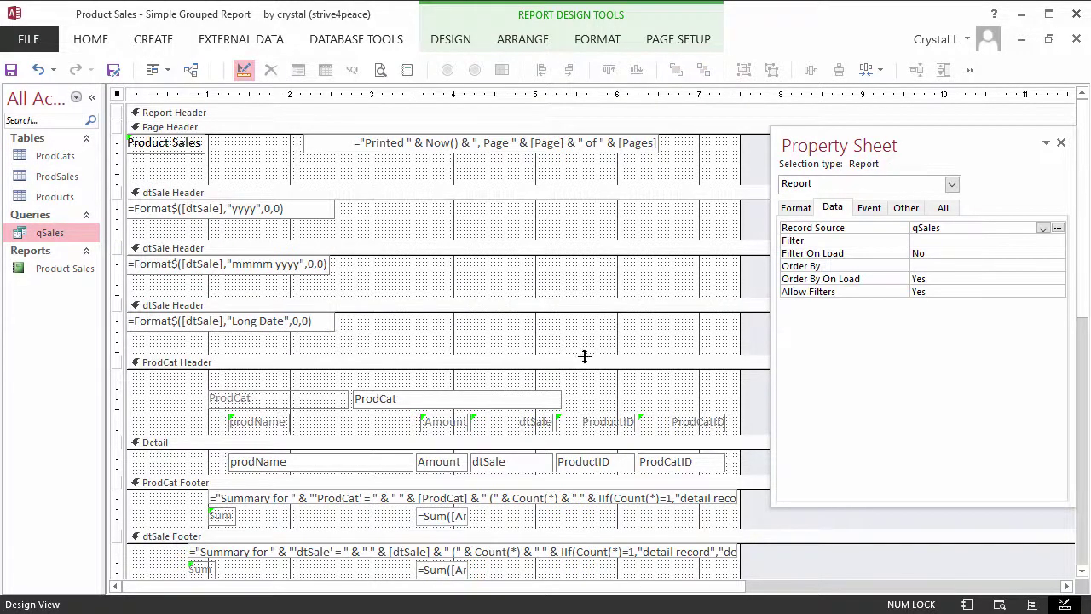
{"action": "left_click_drag", "start_coordinate": [562, 353], "coordinate": [559, 333]}
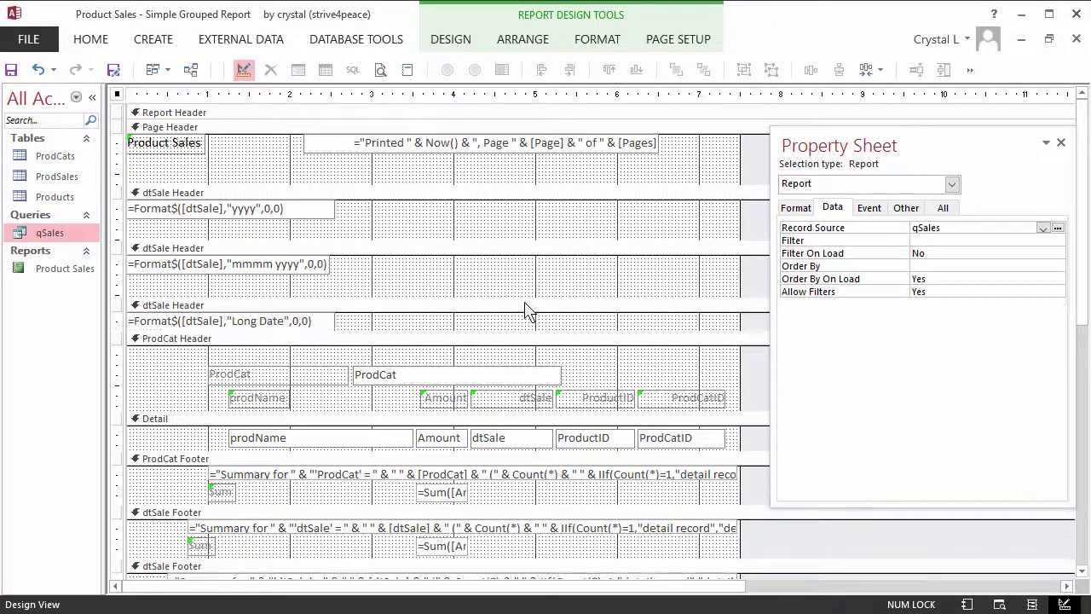
{"action": "left_click_drag", "start_coordinate": [502, 297], "coordinate": [473, 217]}
Step: Make the year, month and day date boxes bold
{"action": "left_click", "coordinate": [477, 240]}
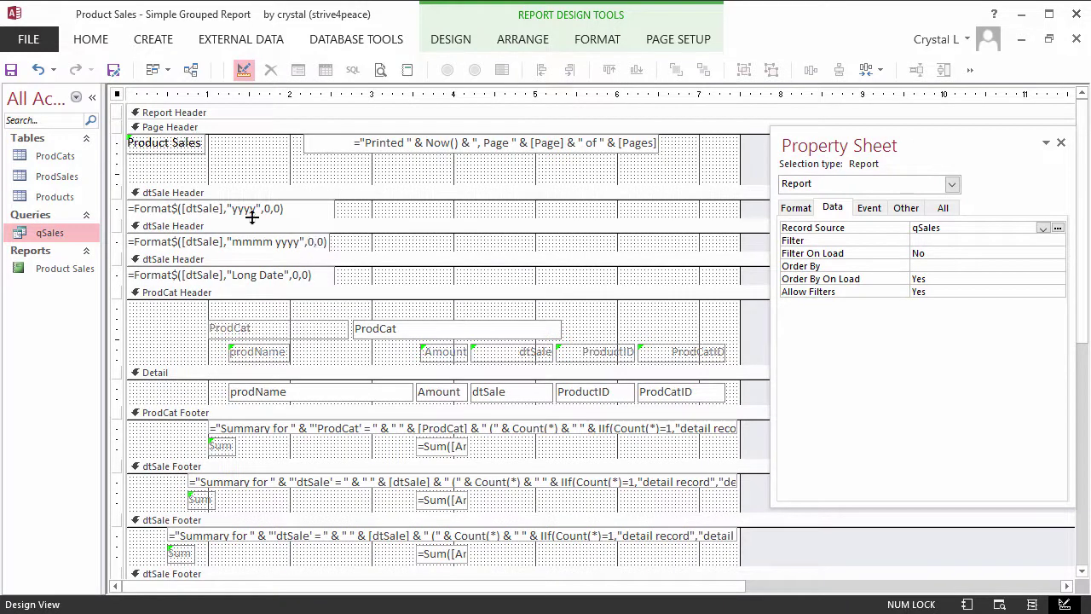
{"action": "left_click_drag", "start_coordinate": [118, 208], "coordinate": [125, 277]}
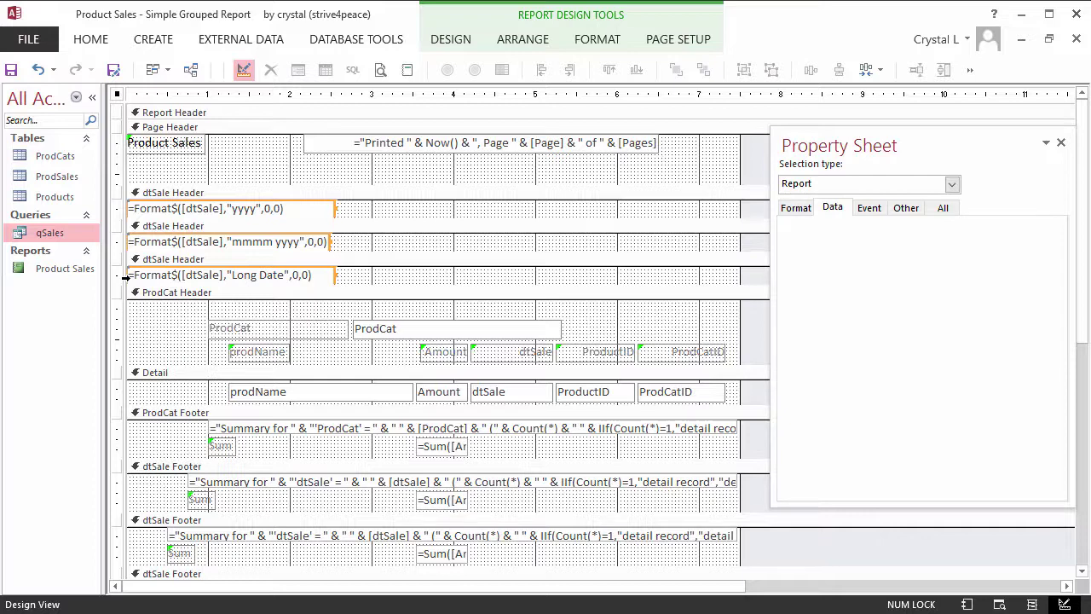
{"action": "left_click", "coordinate": [90, 39]}
{"action": "left_click", "coordinate": [816, 89]}
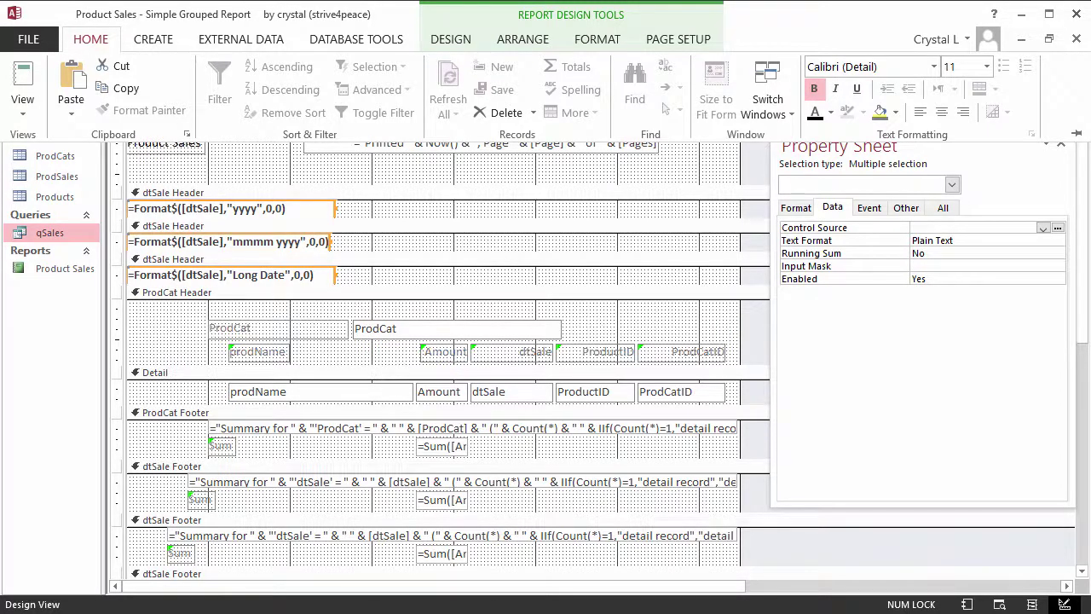
Step: Delete the ProdCat label and the row of column labels from the ProdCat Header
{"action": "left_click", "coordinate": [284, 333]}
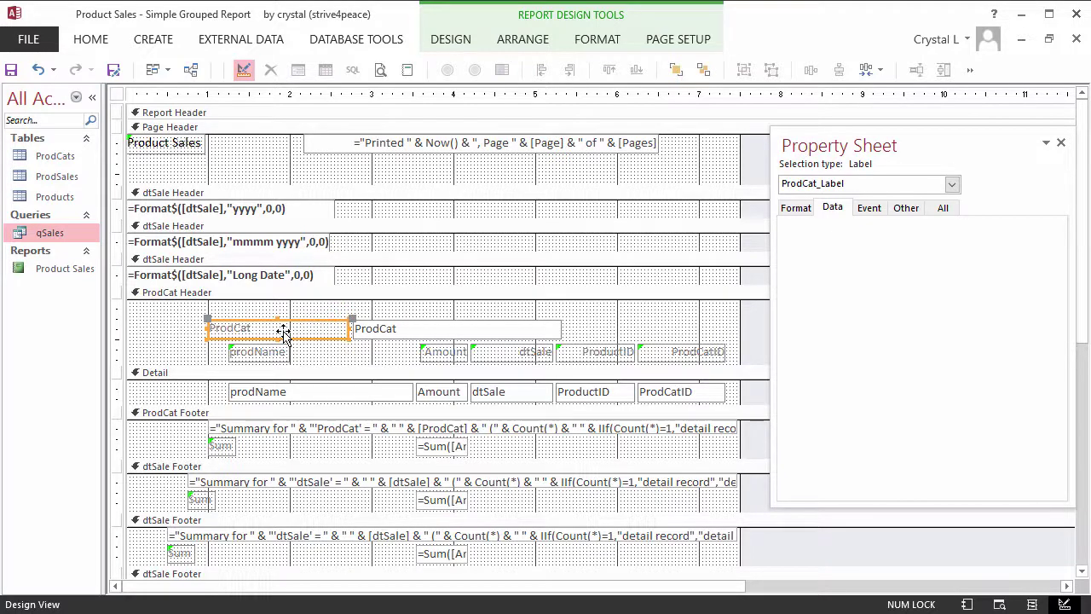
{"action": "key", "text": "Delete"}
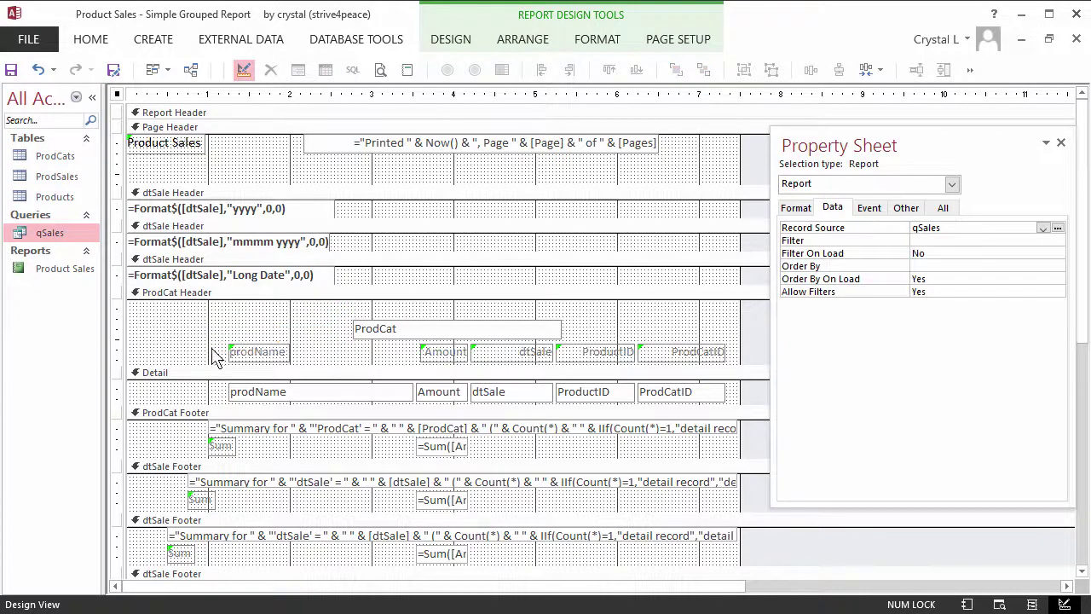
{"action": "left_click", "coordinate": [116, 354]}
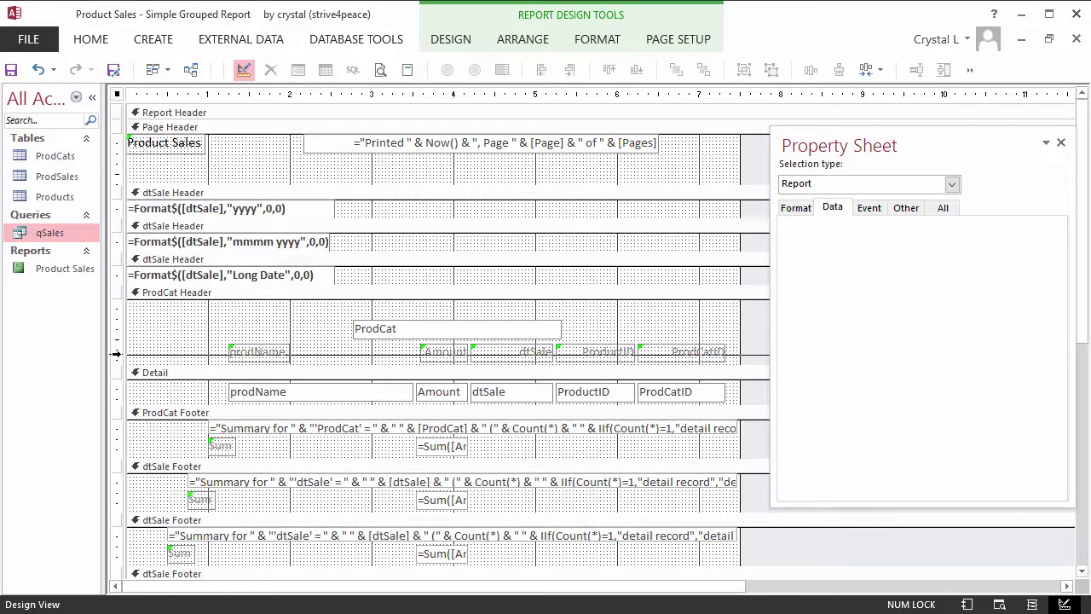
{"action": "key", "text": "Delete"}
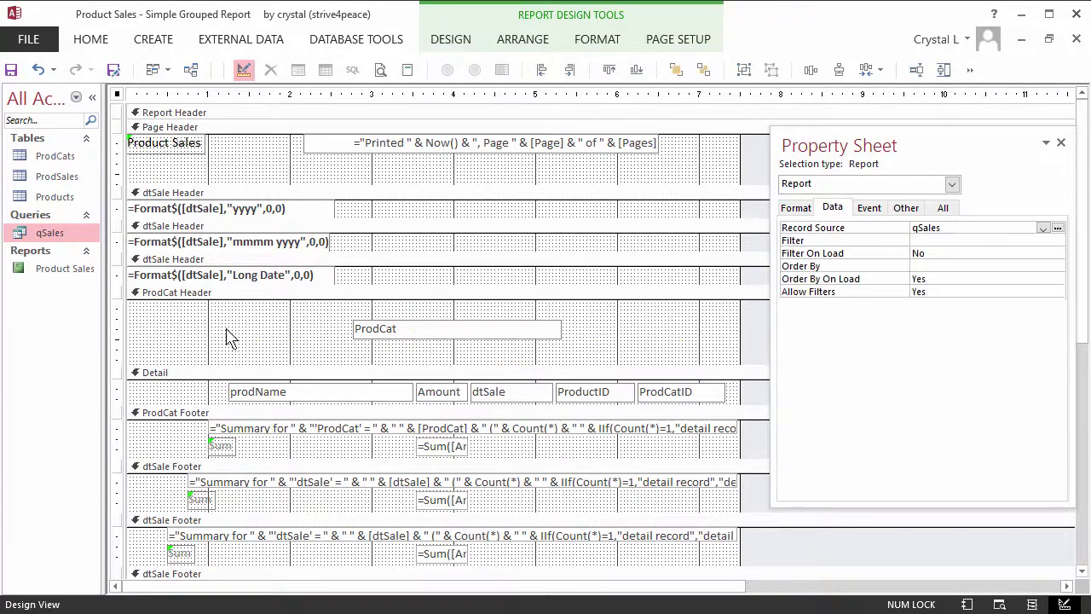
Step: Position the ProdCat box at Top 0" and Left 0.2", then shrink the header to fit
{"action": "left_click", "coordinate": [395, 329]}
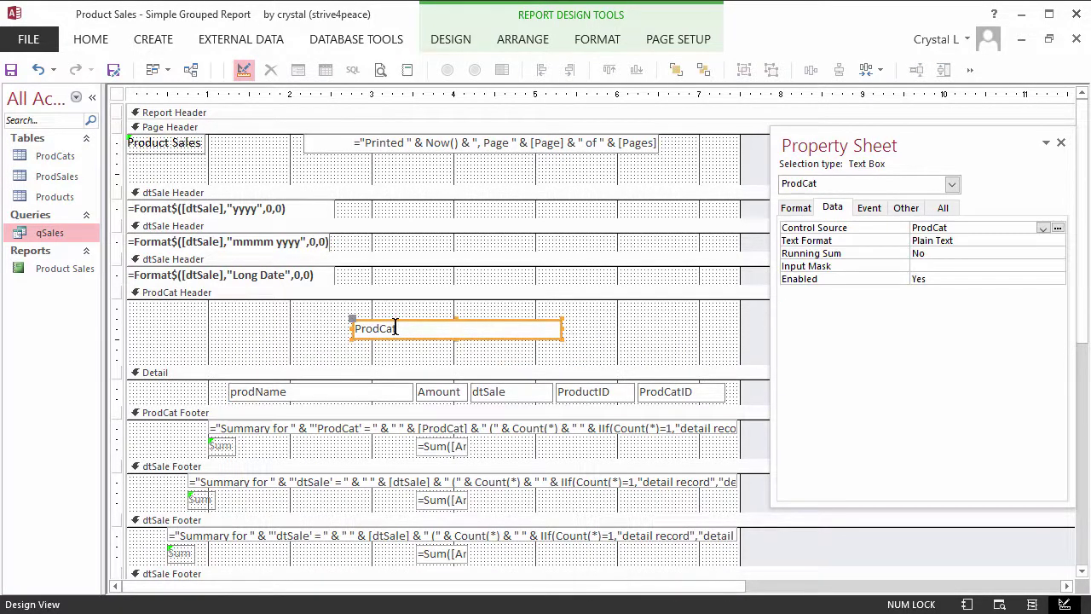
{"action": "left_click", "coordinate": [795, 207]}
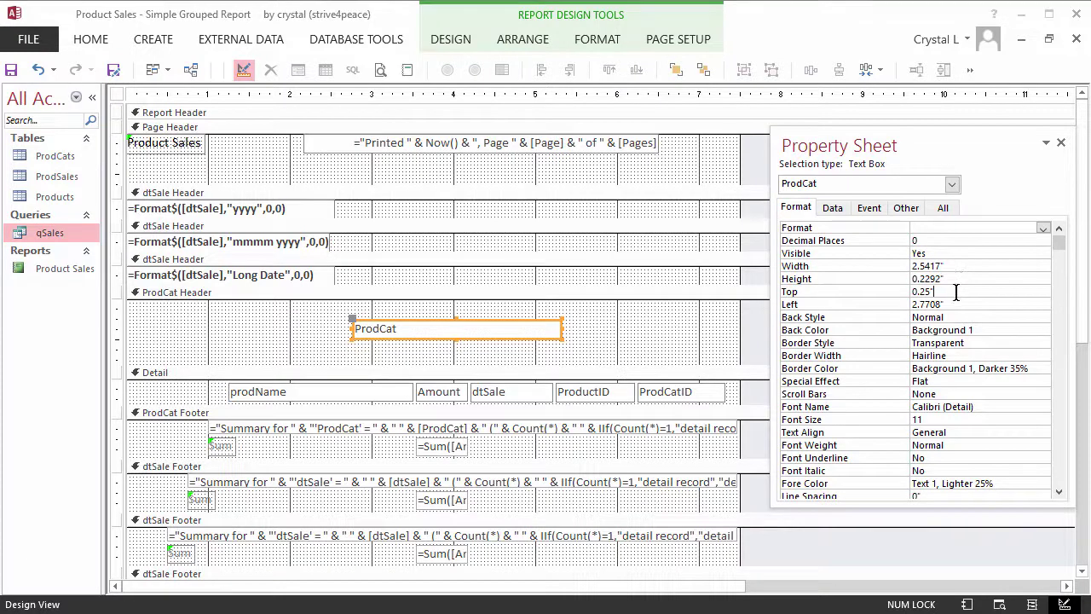
{"action": "left_click", "coordinate": [855, 291]}
{"action": "type", "text": "0"}
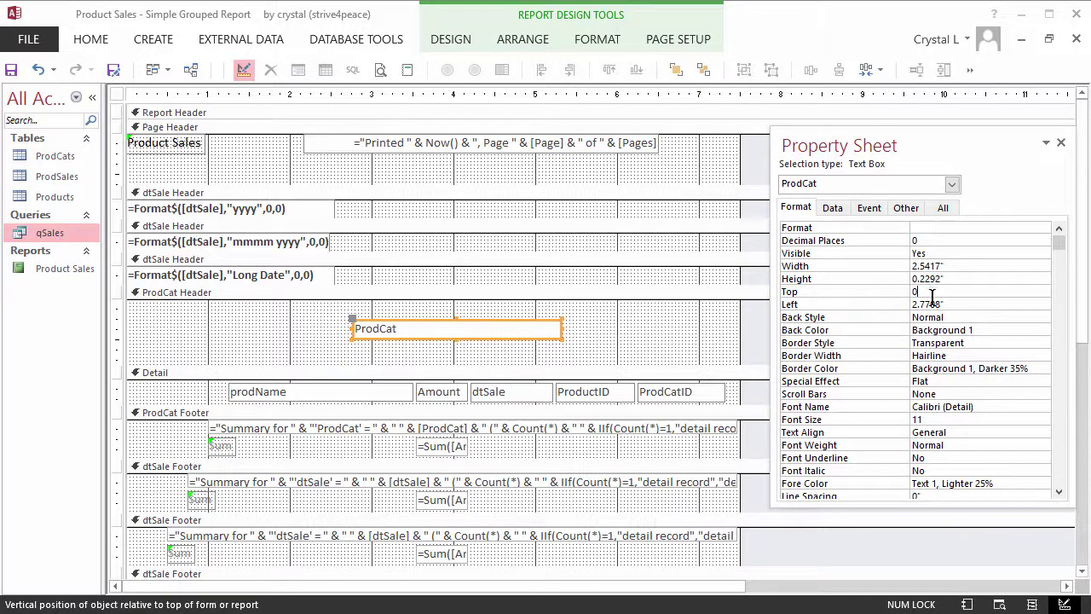
{"action": "key", "text": "Return"}
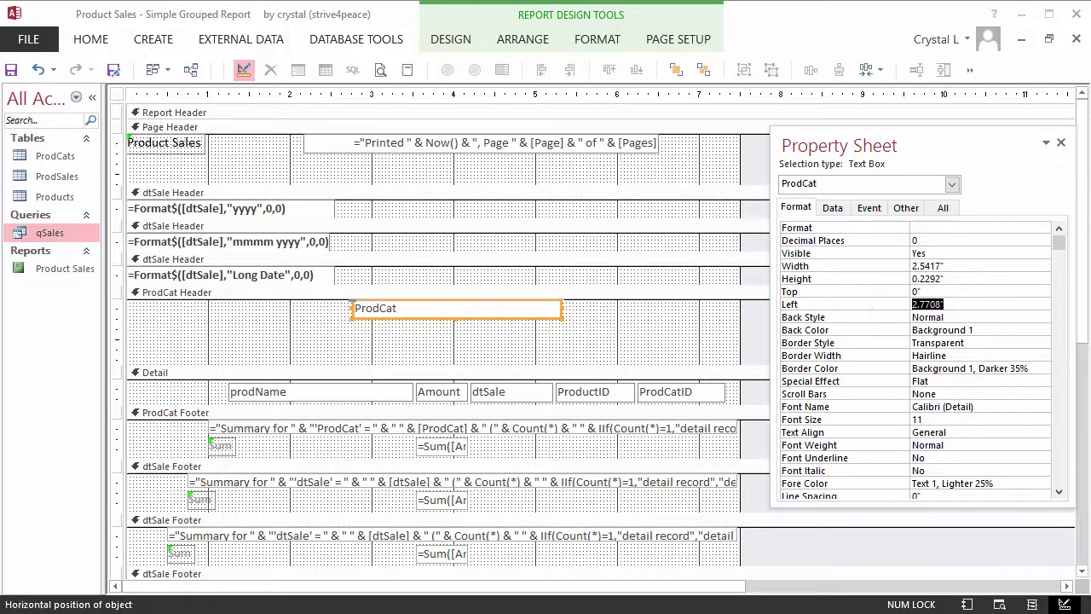
{"action": "type", "text": "0.2"}
{"action": "key", "text": "Return"}
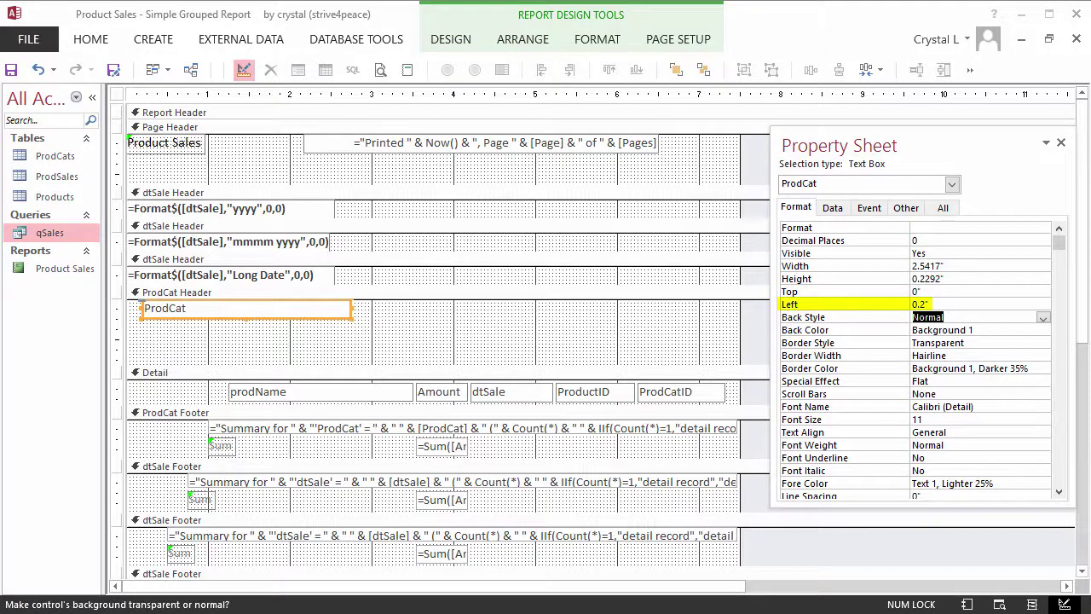
{"action": "left_click", "coordinate": [483, 366]}
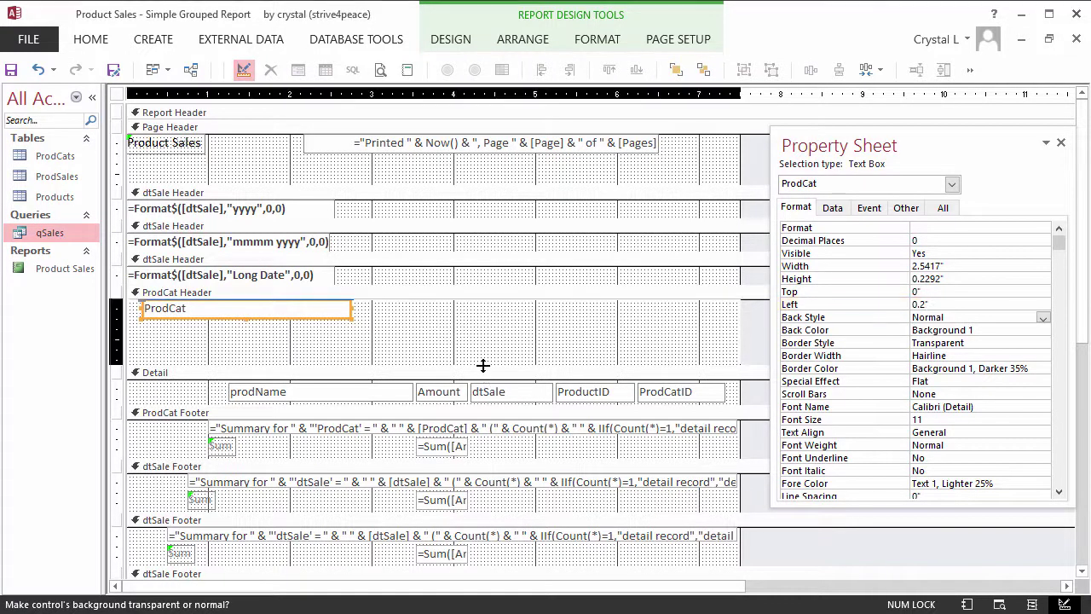
{"action": "left_click_drag", "start_coordinate": [483, 365], "coordinate": [478, 306]}
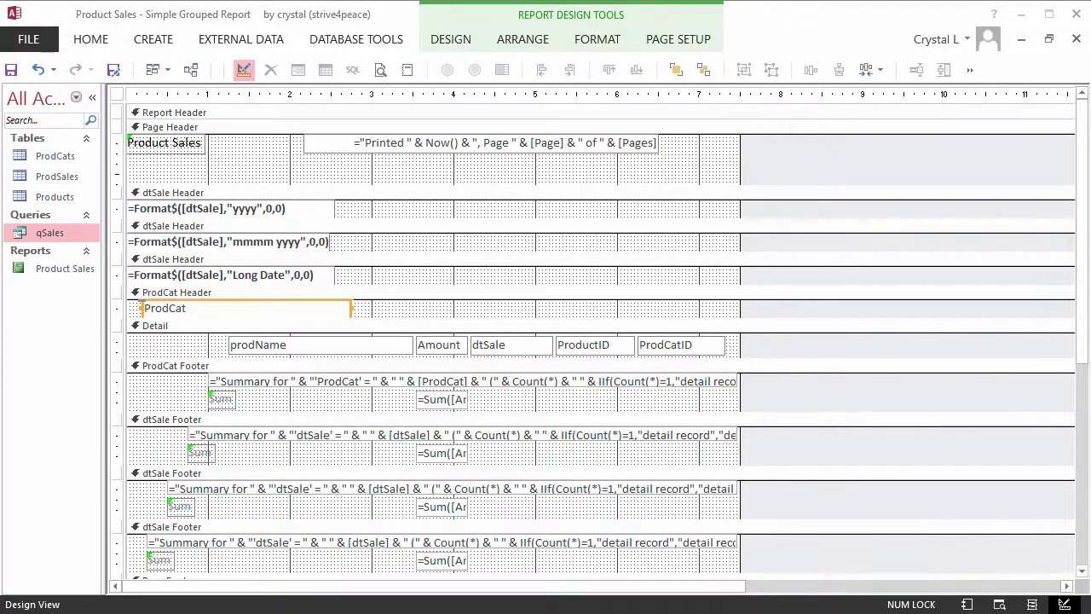
Step: Align all the Detail section boxes at Top 0"
{"action": "double_click", "coordinate": [347, 348]}
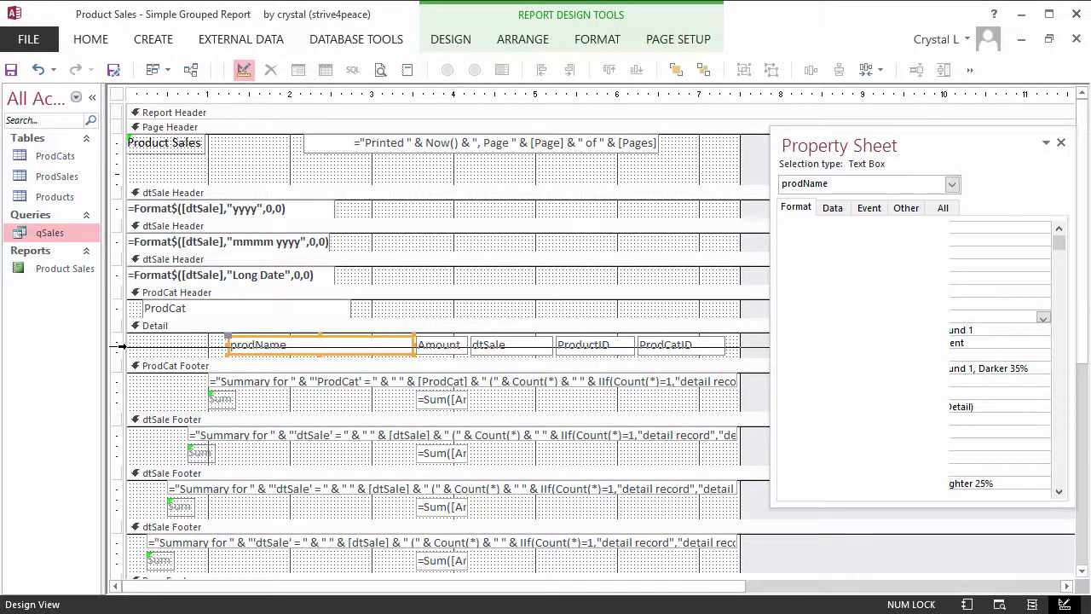
{"action": "left_click", "coordinate": [121, 345]}
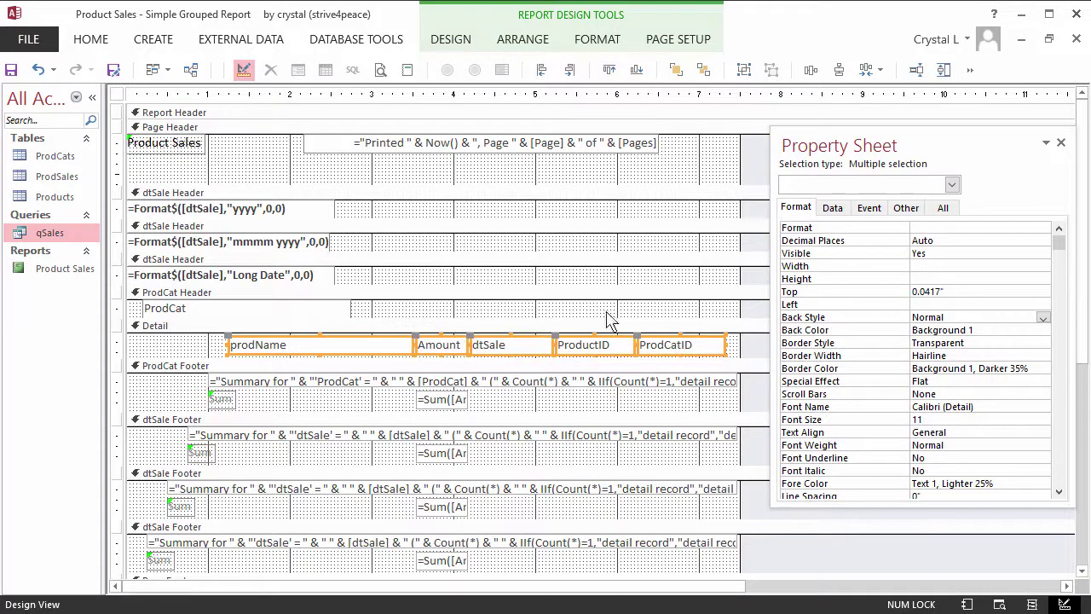
{"action": "left_click", "coordinate": [884, 294]}
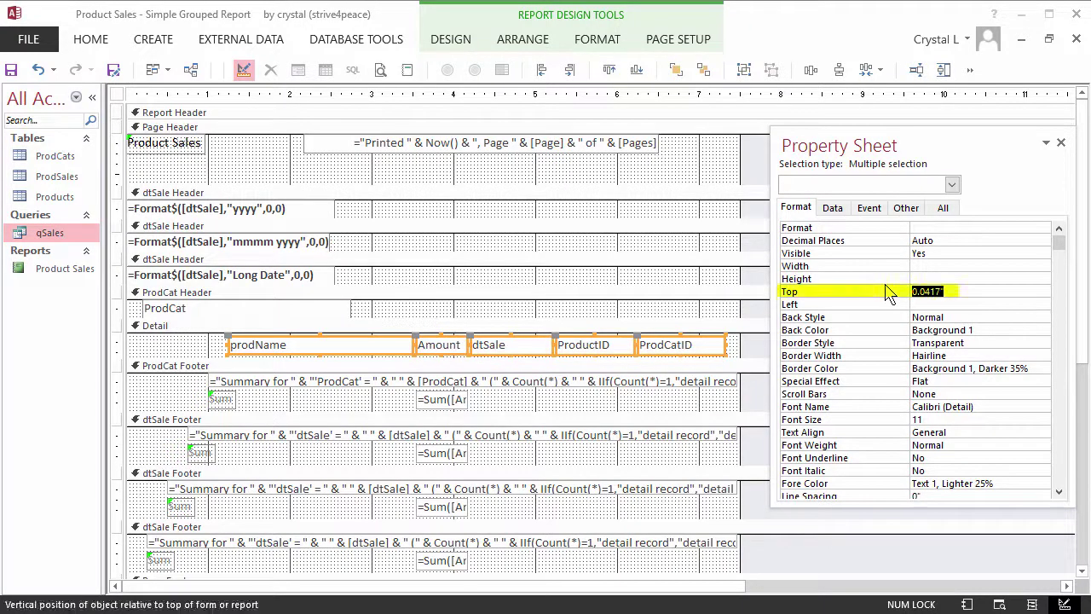
{"action": "type", "text": "0"}
{"action": "key", "text": "Return"}
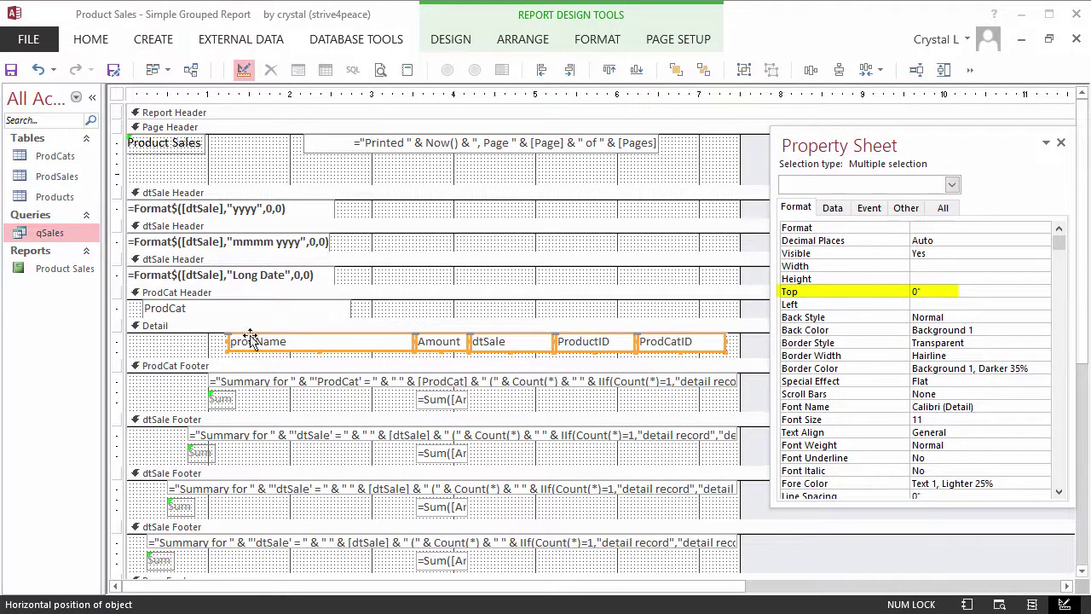
Step: Move prodName to Left 0.4", then select the ProdCatID and ProductID controls
{"action": "left_click", "coordinate": [195, 349]}
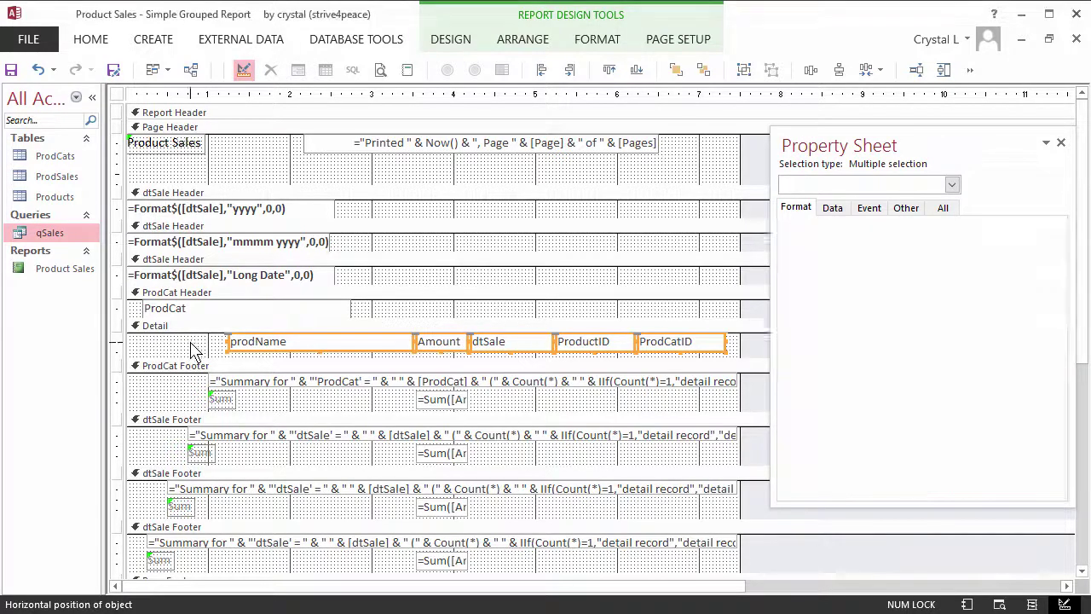
{"action": "left_click", "coordinate": [255, 345]}
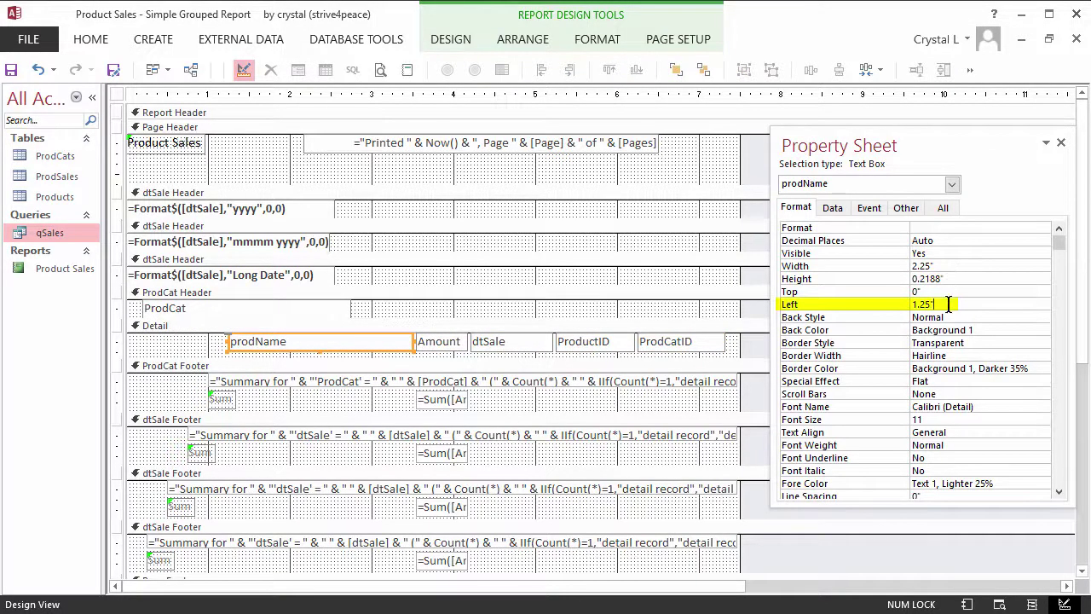
{"action": "left_click", "coordinate": [869, 302]}
{"action": "type", "text": ".4"}
{"action": "key", "text": "Return"}
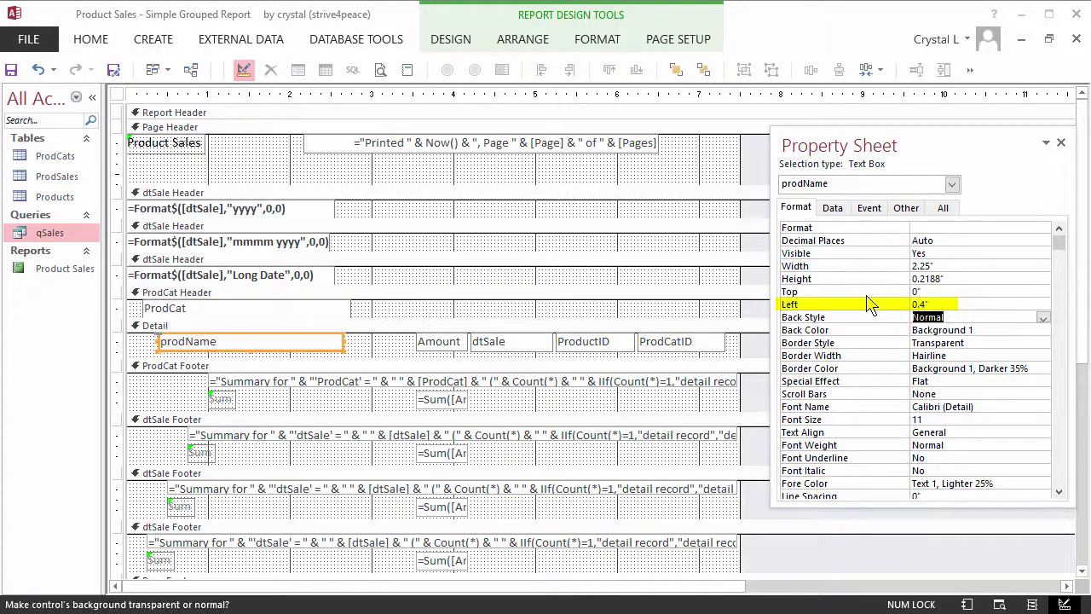
{"action": "left_click", "coordinate": [665, 341]}
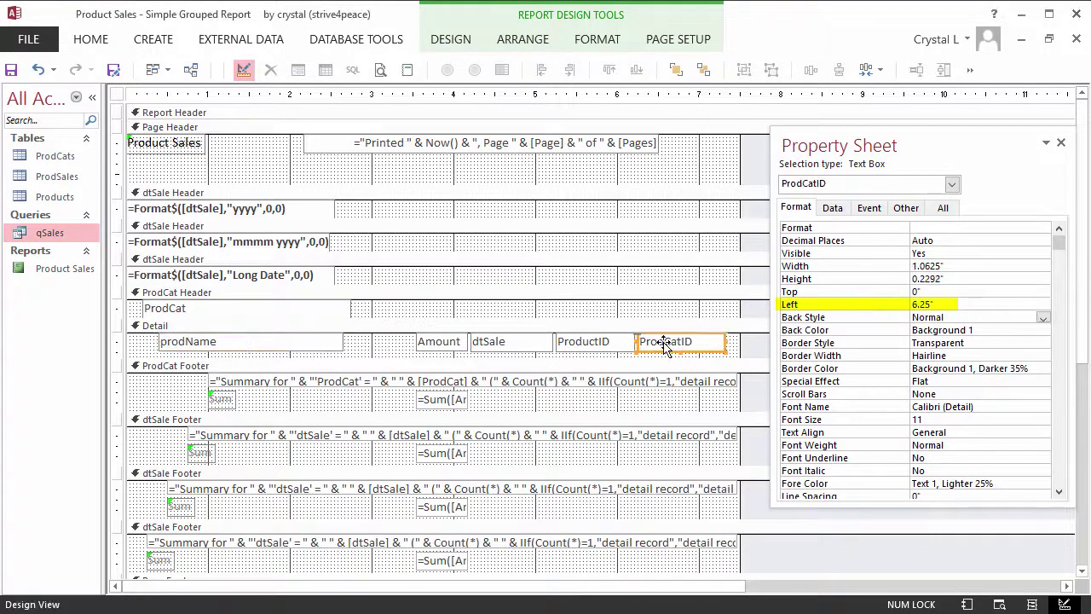
{"action": "left_click", "coordinate": [595, 343], "text": "shift"}
Step: Add dtSale to the selection and set the three controls' Visible property to No
{"action": "left_click", "coordinate": [531, 341], "text": "shift"}
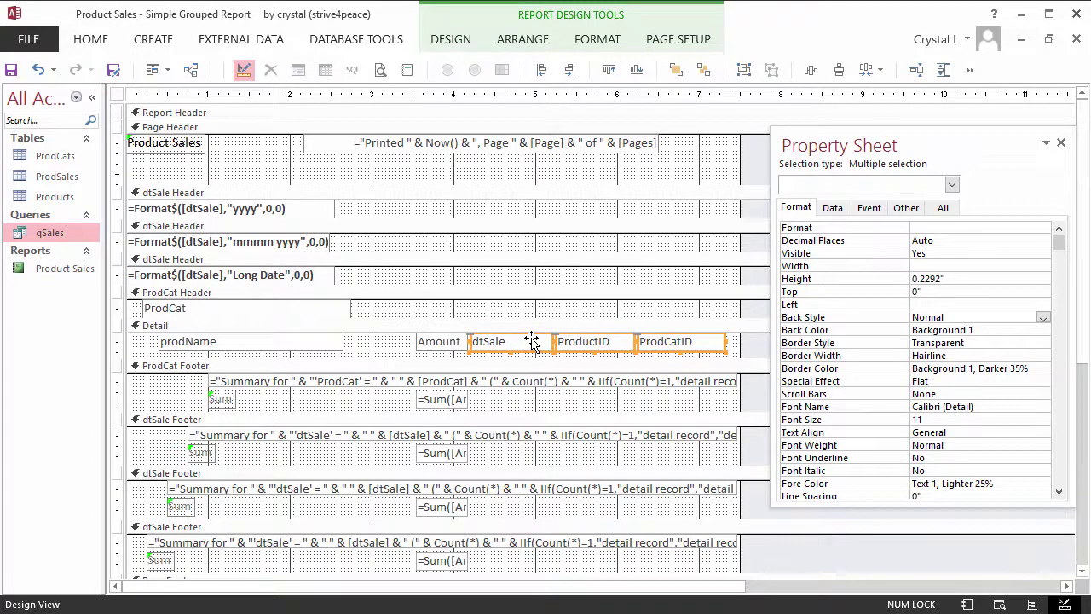
{"action": "left_click", "coordinate": [937, 253]}
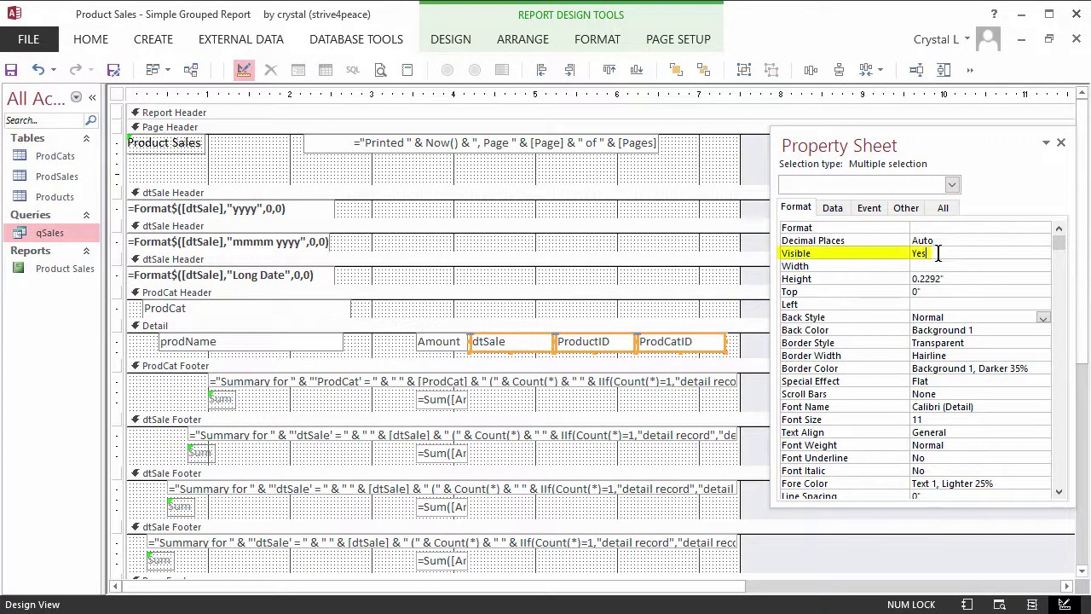
{"action": "double_click", "coordinate": [937, 253]}
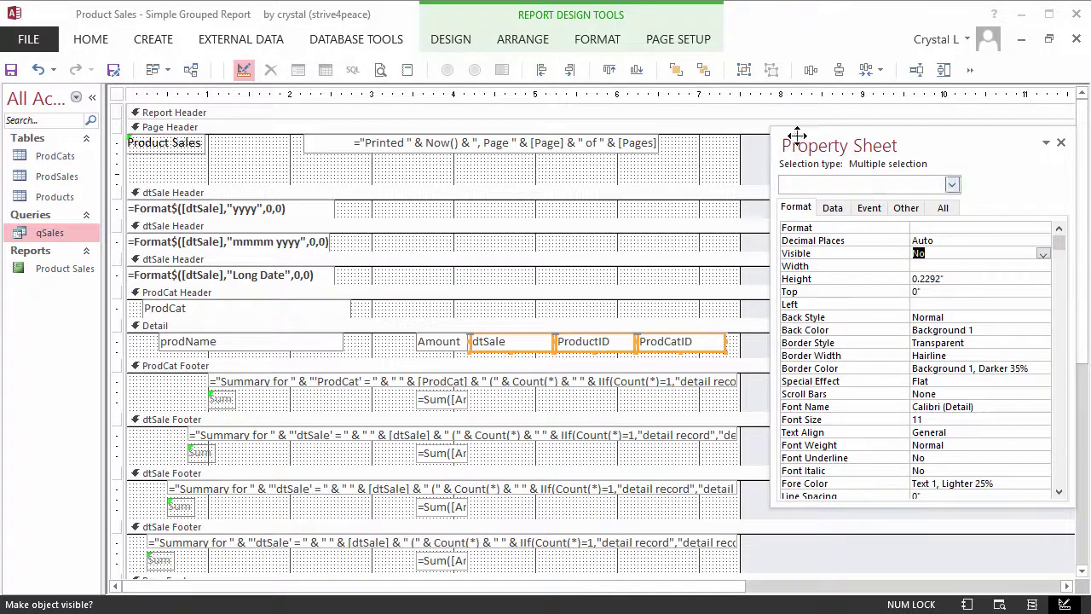
Step: Give dtSale, ProductID and ProdCatID a grey Shape Fill and white Font Color
{"action": "left_click", "coordinate": [599, 44]}
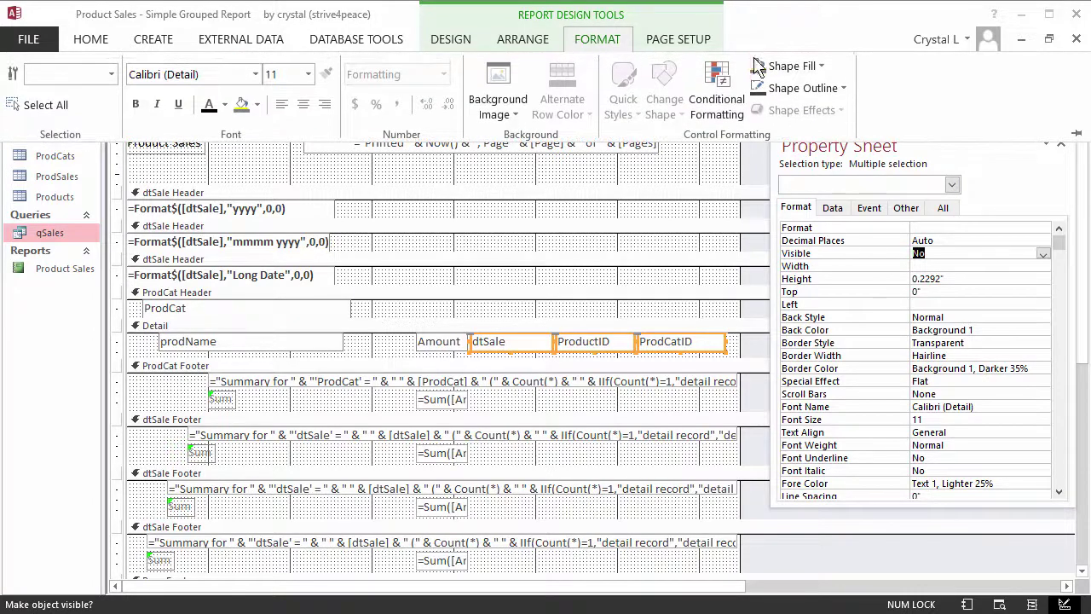
{"action": "left_click", "coordinate": [790, 66]}
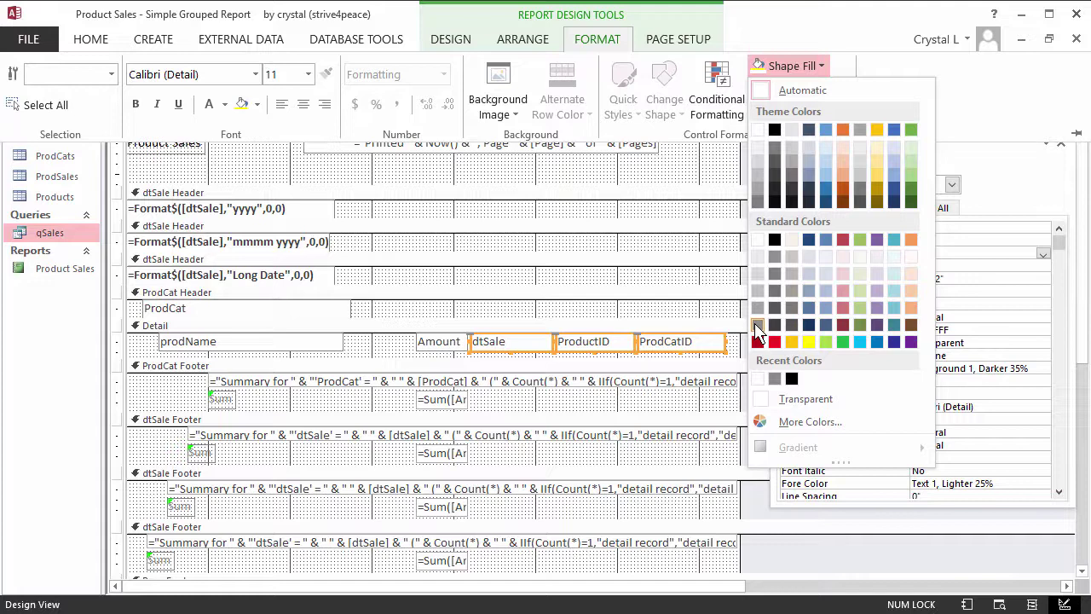
{"action": "left_click", "coordinate": [756, 325]}
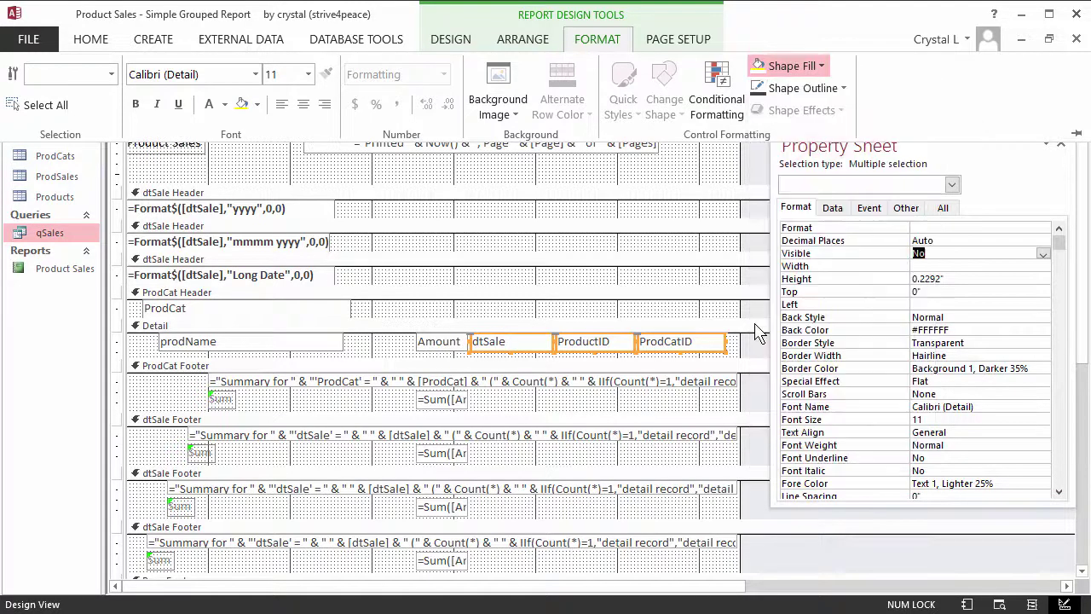
{"action": "left_click", "coordinate": [225, 105]}
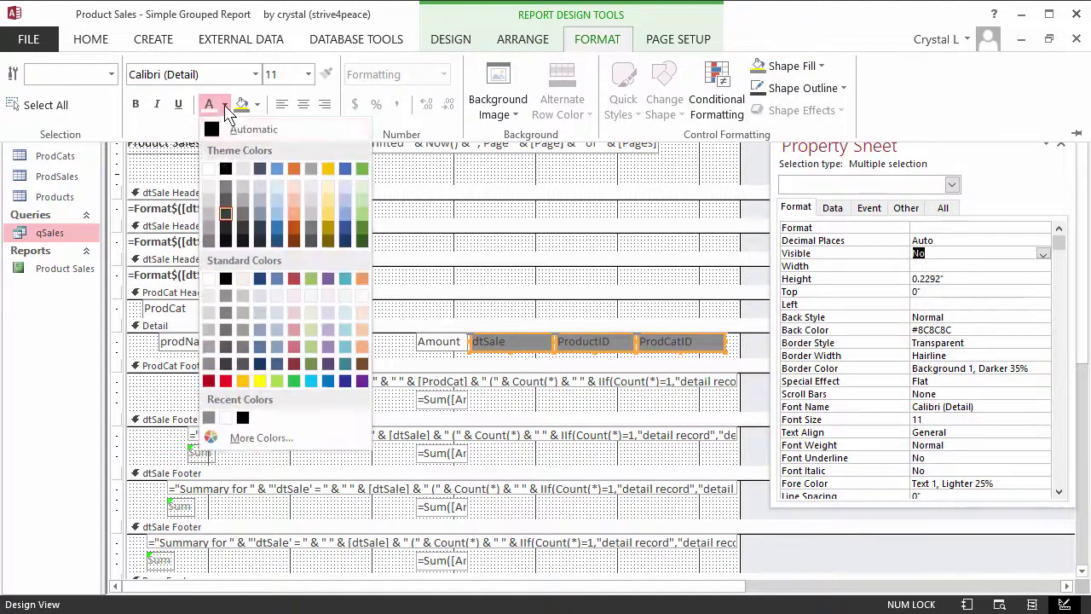
{"action": "left_click", "coordinate": [209, 279]}
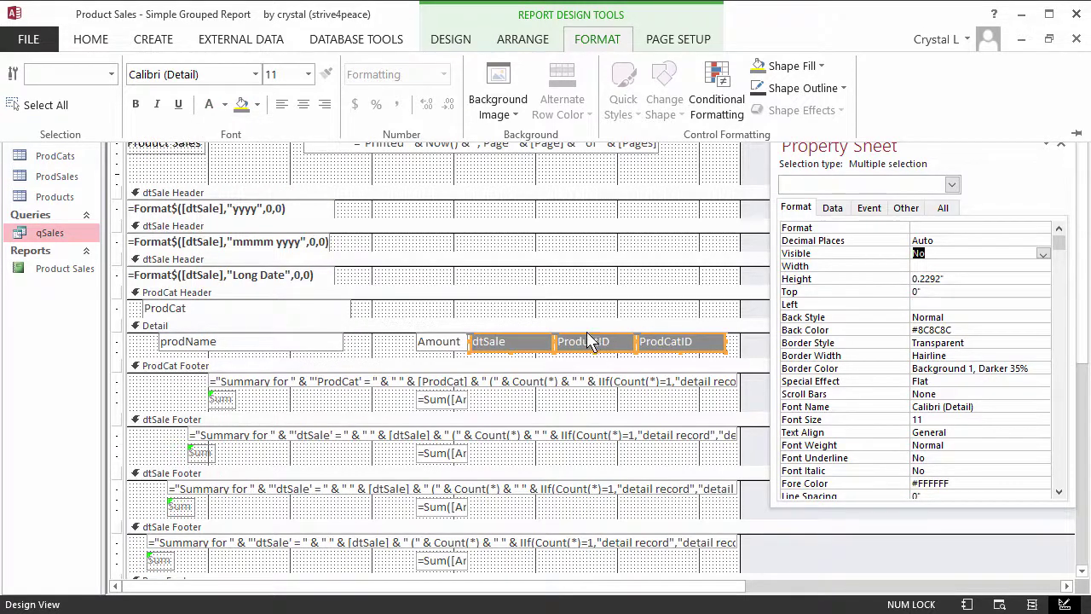
Step: Narrow the three hidden controls, align them left and move them right of Amount
{"action": "key", "text": "ctrl+F1"}
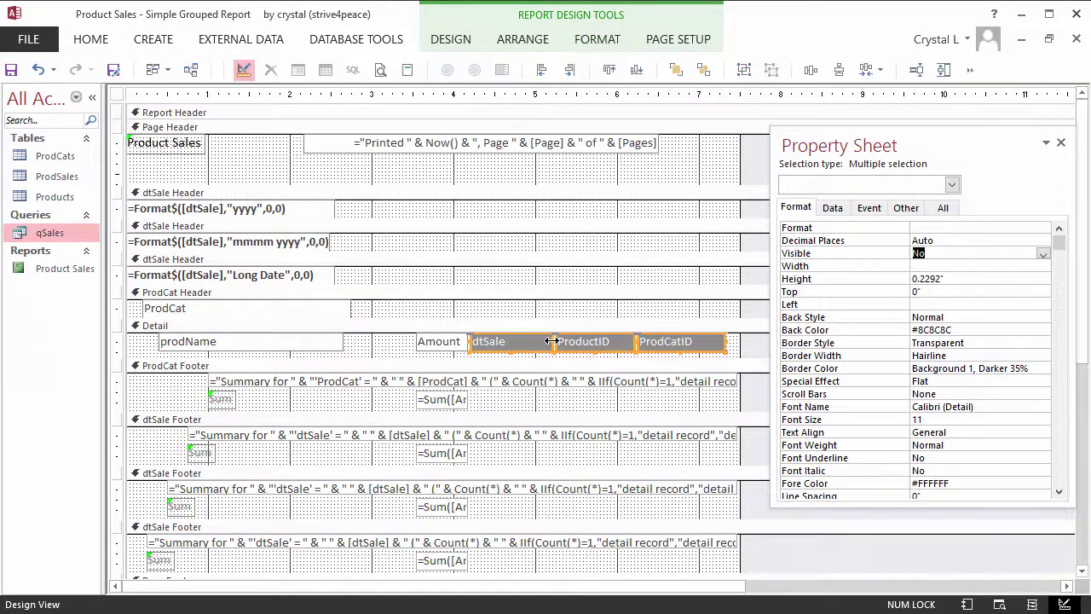
{"action": "left_click_drag", "start_coordinate": [527, 340], "coordinate": [528, 341]}
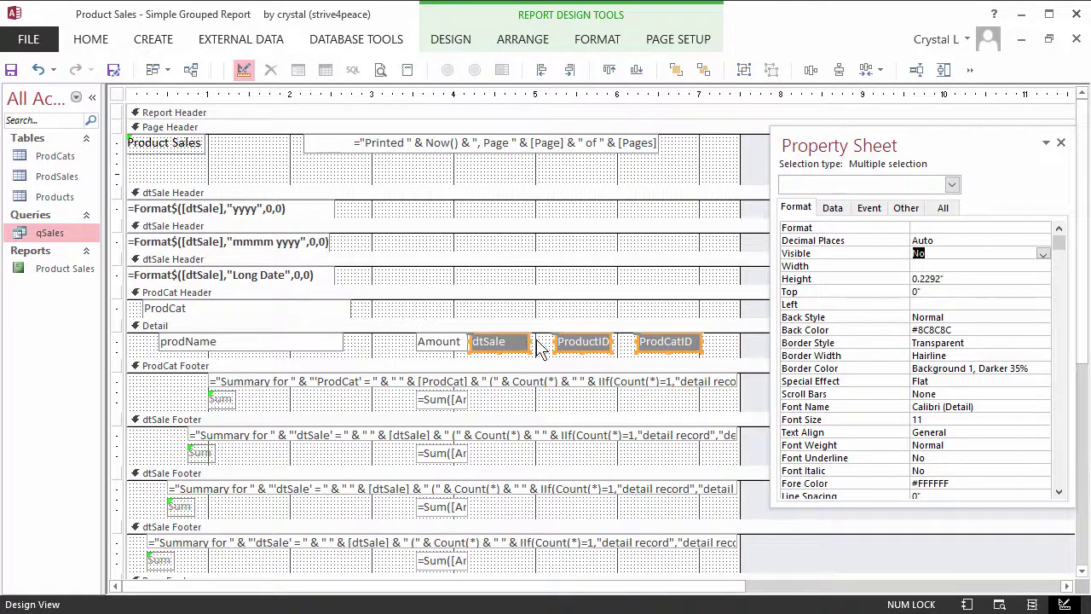
{"action": "left_click", "coordinate": [702, 342]}
{"action": "left_click", "coordinate": [692, 342]}
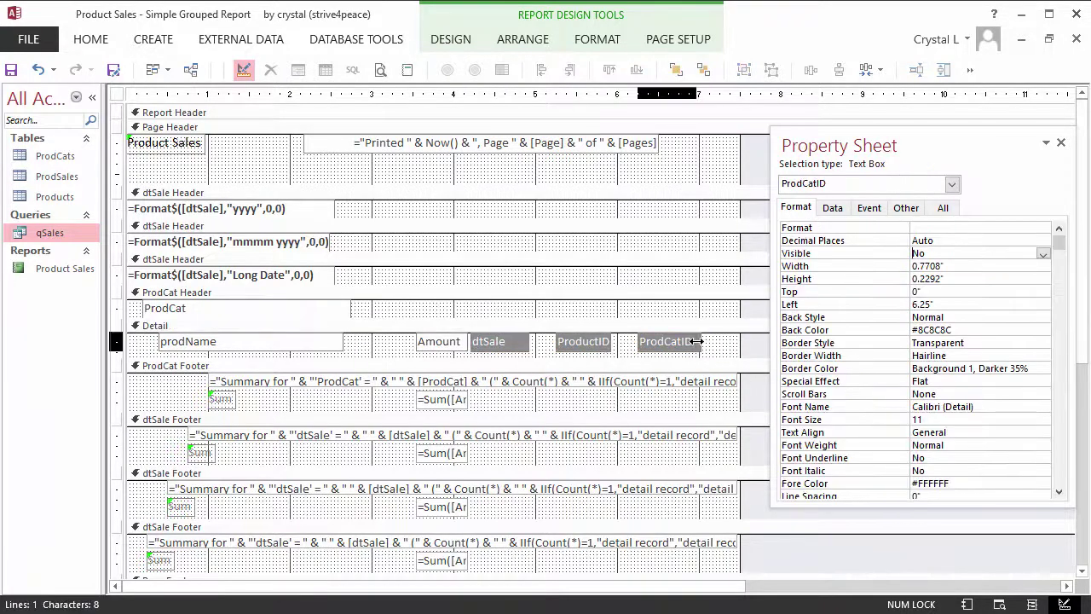
{"action": "left_click", "coordinate": [524, 341]}
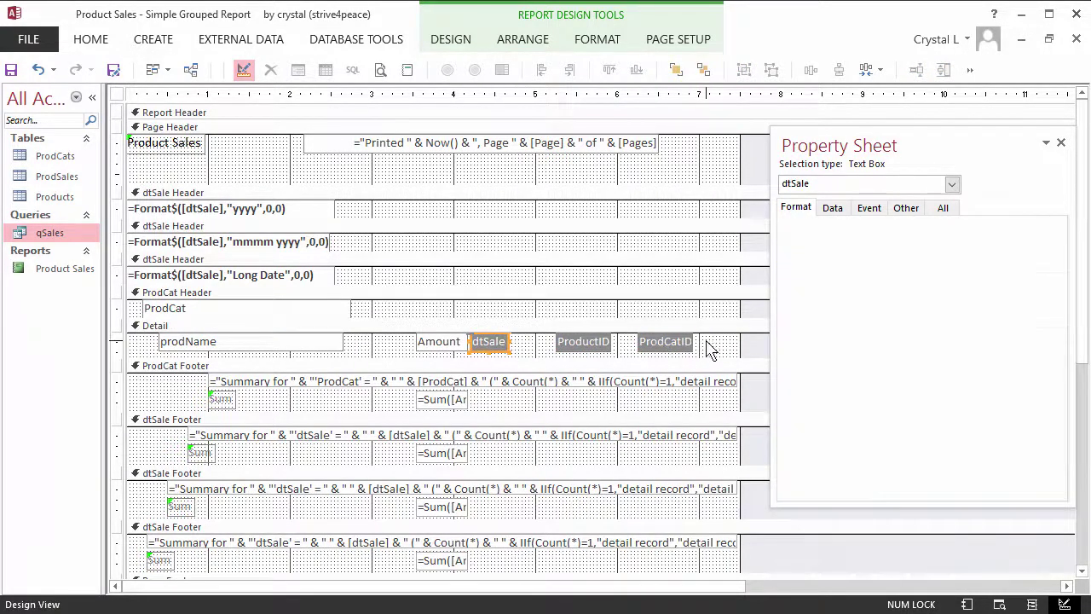
{"action": "left_click_drag", "start_coordinate": [706, 348], "coordinate": [495, 342]}
{"action": "scroll", "coordinate": [495, 342], "scroll_direction": "down", "scroll_amount": 3}
{"action": "right_click", "coordinate": [570, 128]}
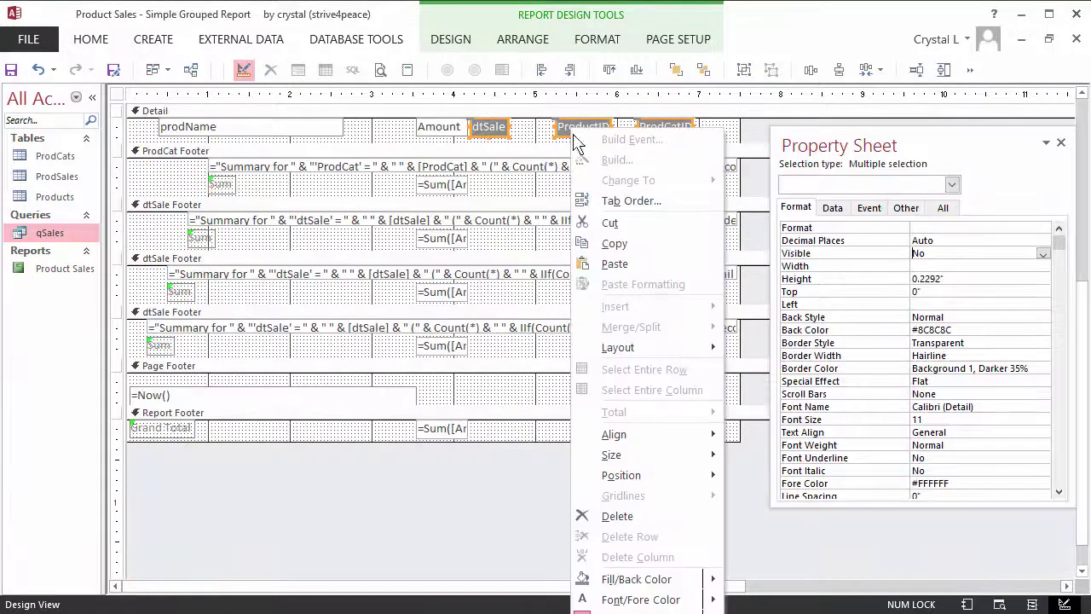
{"action": "mouse_move", "coordinate": [698, 442]}
{"action": "left_click", "coordinate": [761, 437]}
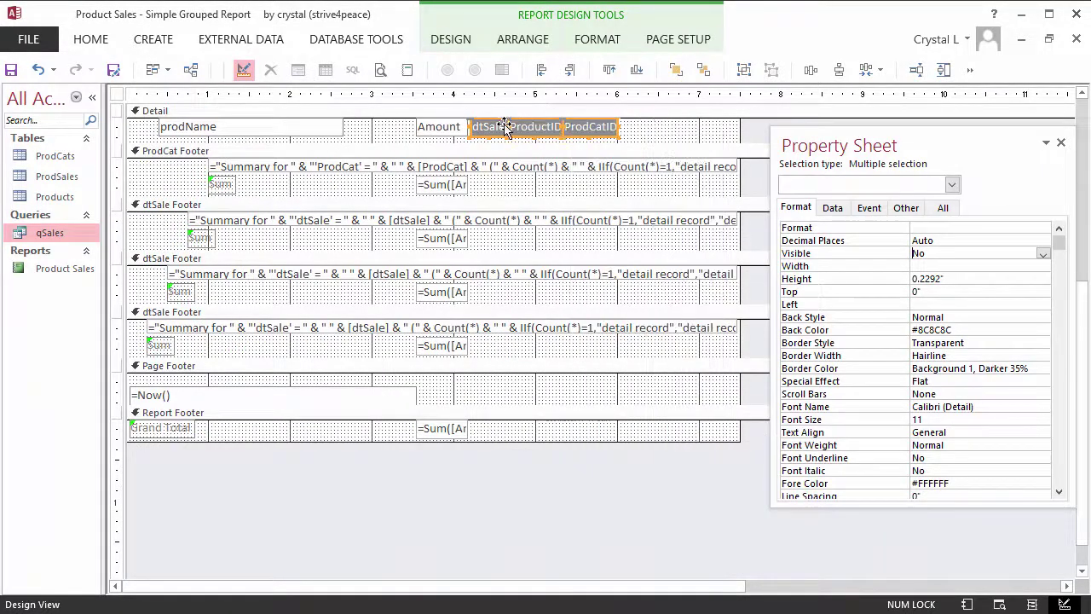
{"action": "left_click_drag", "start_coordinate": [494, 128], "coordinate": [562, 128]}
Step: Set Amount and all =Sum([Amount]) totals to Left 3" and Width 1.5"
{"action": "left_click", "coordinate": [450, 128]}
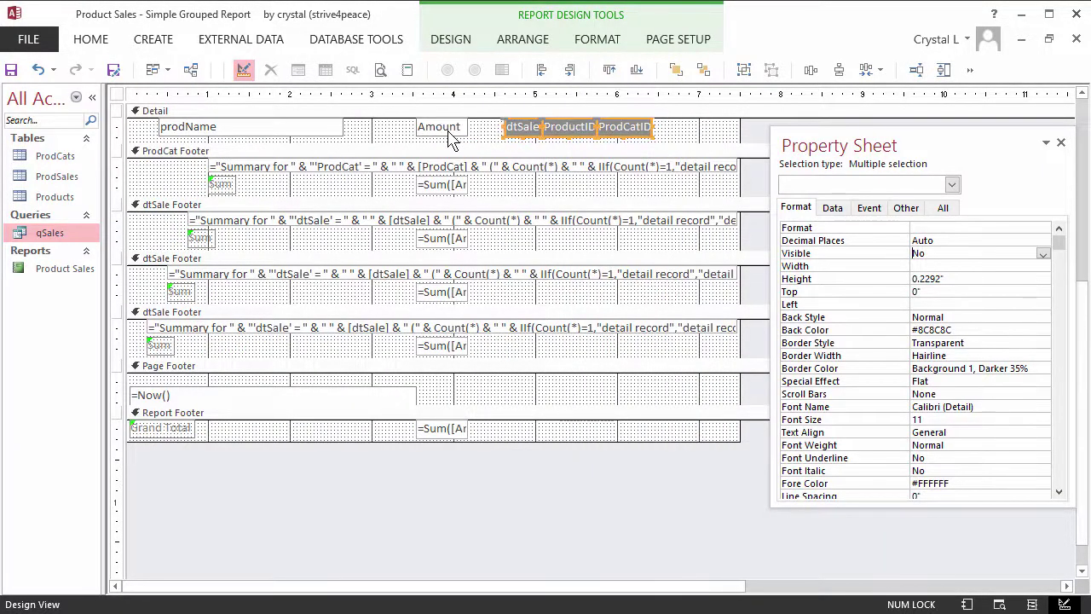
{"action": "left_click", "coordinate": [441, 185], "text": "shift"}
{"action": "left_click", "coordinate": [440, 238], "text": "shift"}
{"action": "left_click", "coordinate": [442, 294], "text": "shift"}
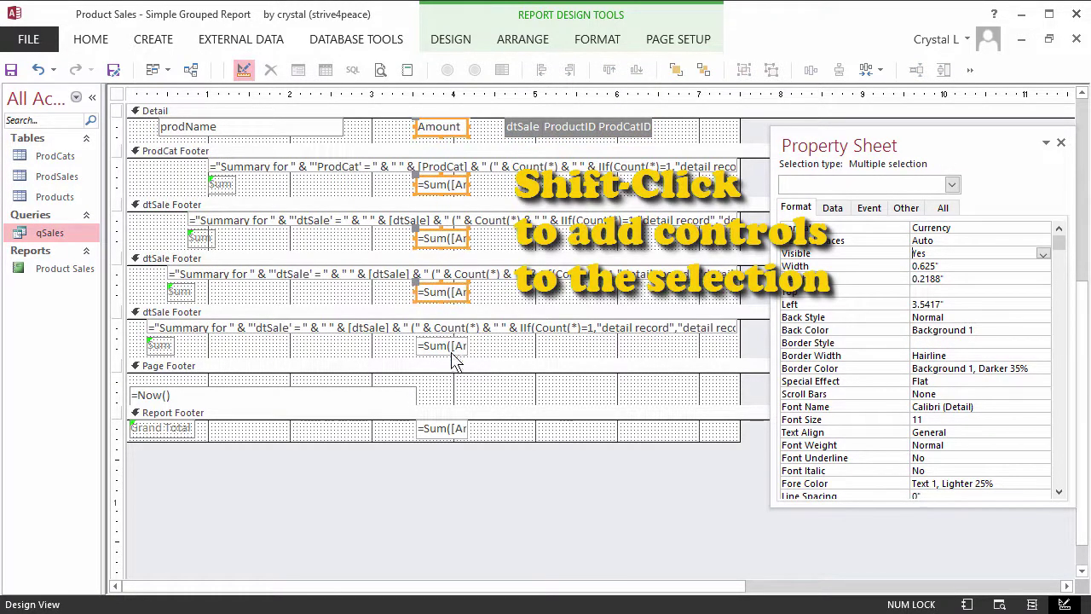
{"action": "left_click", "coordinate": [447, 350], "text": "shift"}
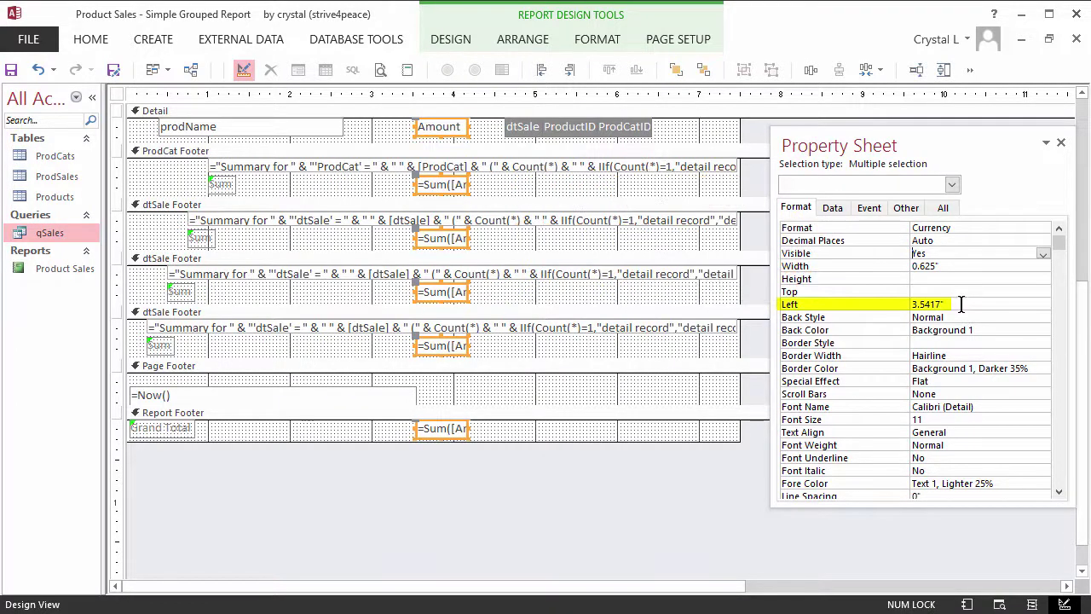
{"action": "left_click_drag", "start_coordinate": [961, 304], "coordinate": [896, 298]}
{"action": "type", "text": "3"}
{"action": "key", "text": "Return"}
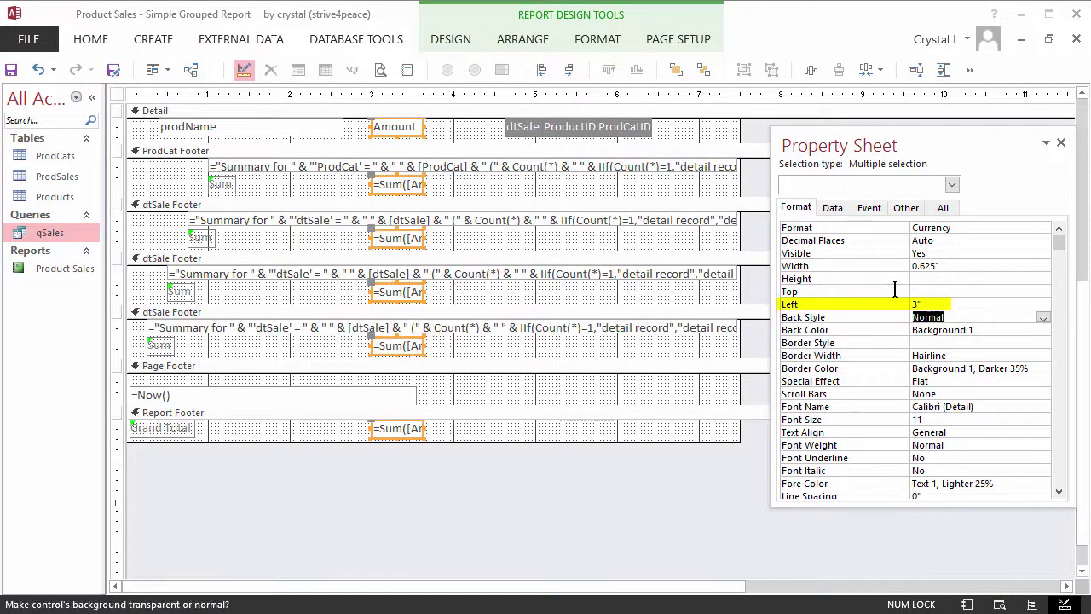
{"action": "left_click_drag", "start_coordinate": [951, 267], "coordinate": [895, 266]}
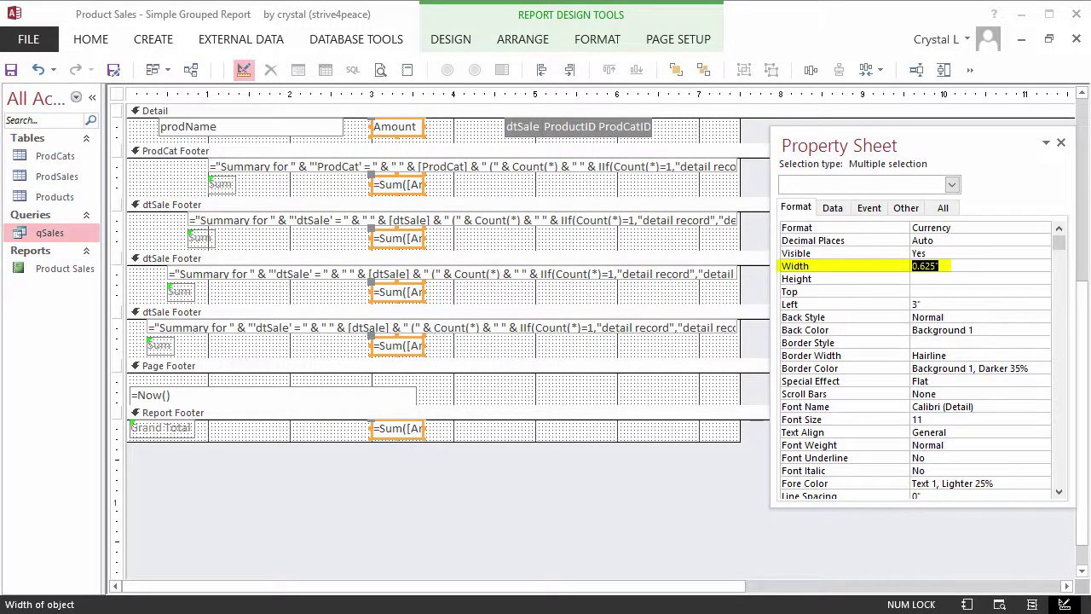
{"action": "type", "text": "1.5"}
{"action": "key", "text": "Return"}
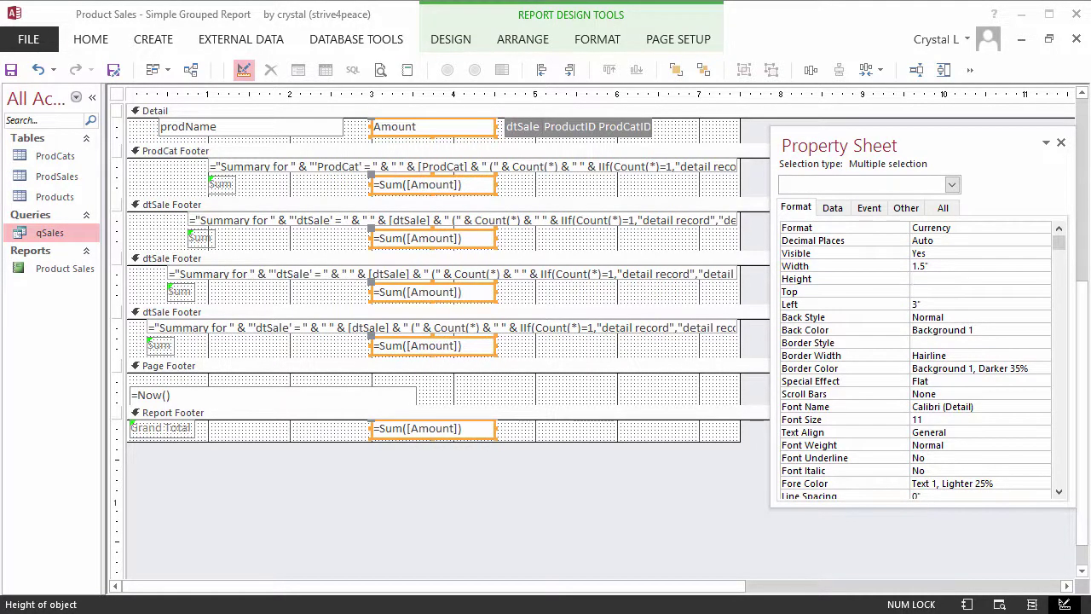
Step: Delete the =Now() date box and collapse the Page Footer to zero height
{"action": "left_click", "coordinate": [317, 395]}
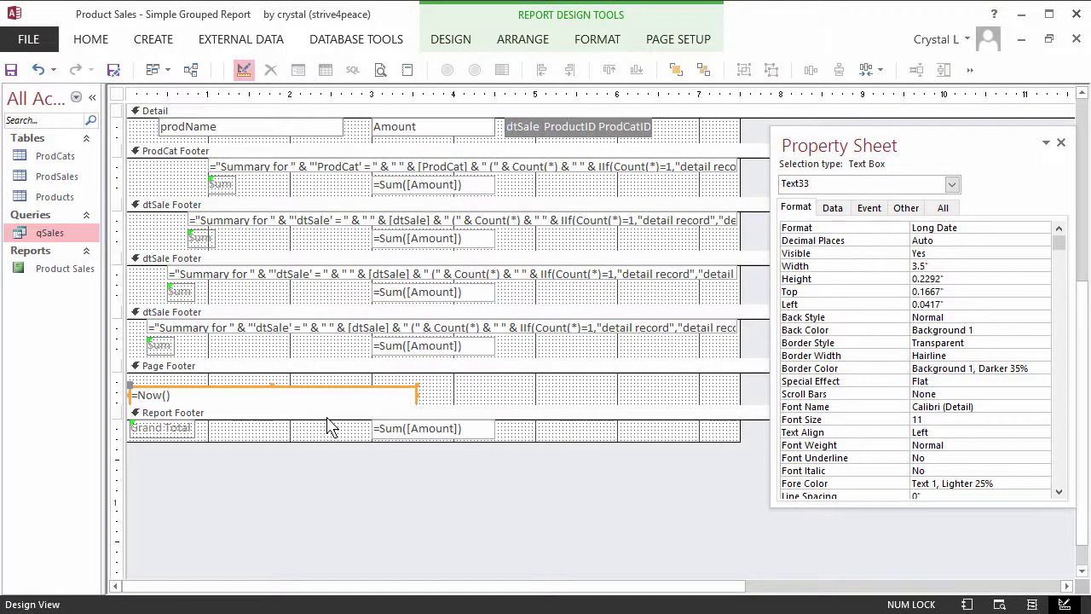
{"action": "key", "text": "Delete"}
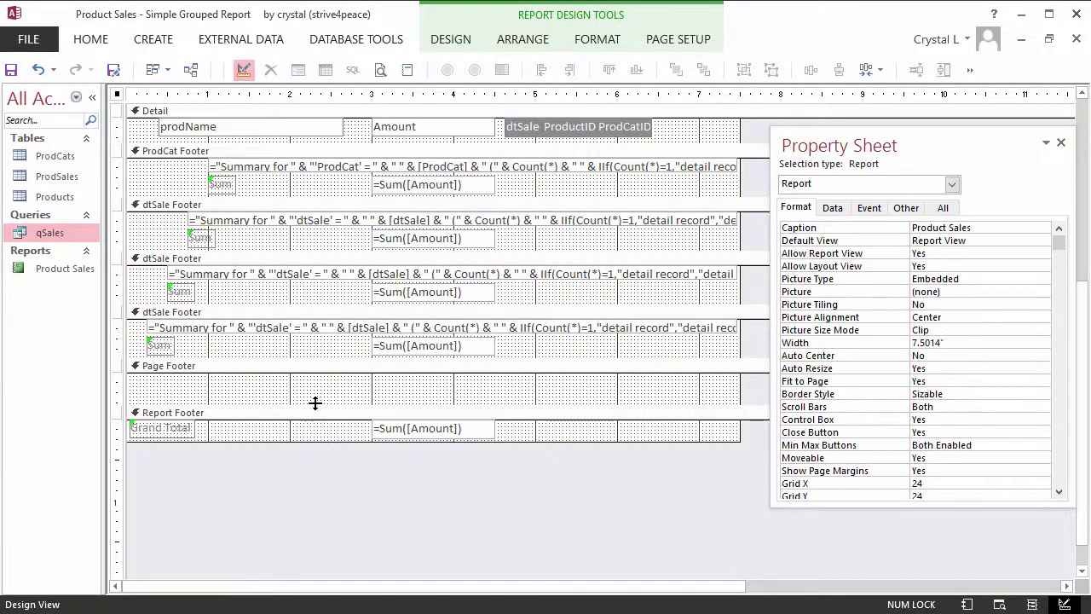
{"action": "left_click_drag", "start_coordinate": [316, 403], "coordinate": [322, 372]}
Step: Move the footer summary boxes and Sum labels to Left 0" with transparent outlines
{"action": "left_click_drag", "start_coordinate": [171, 346], "coordinate": [160, 327]}
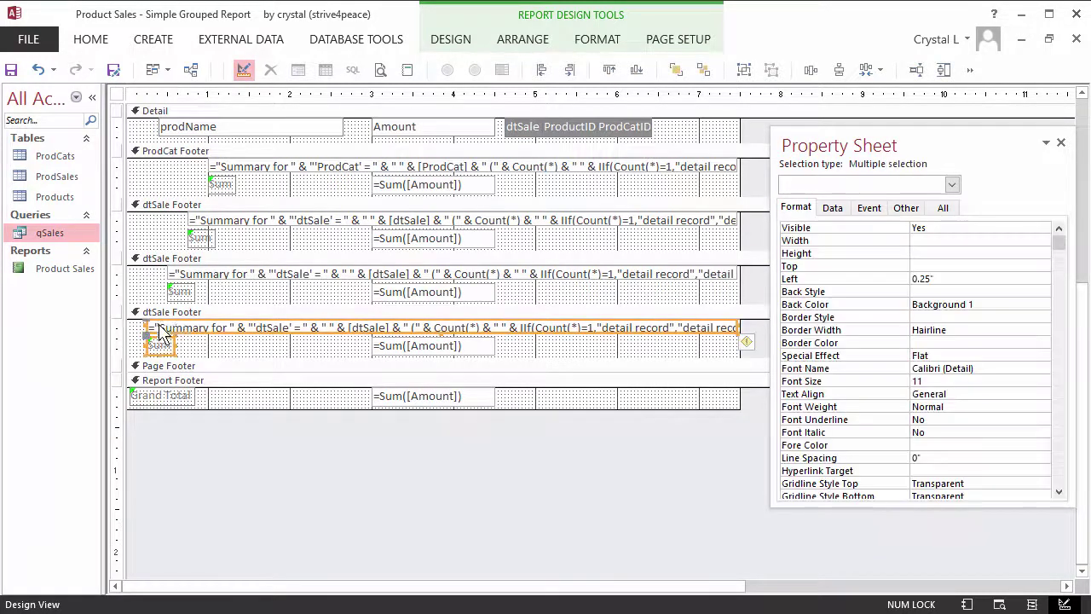
{"action": "left_click", "coordinate": [192, 276], "text": "shift"}
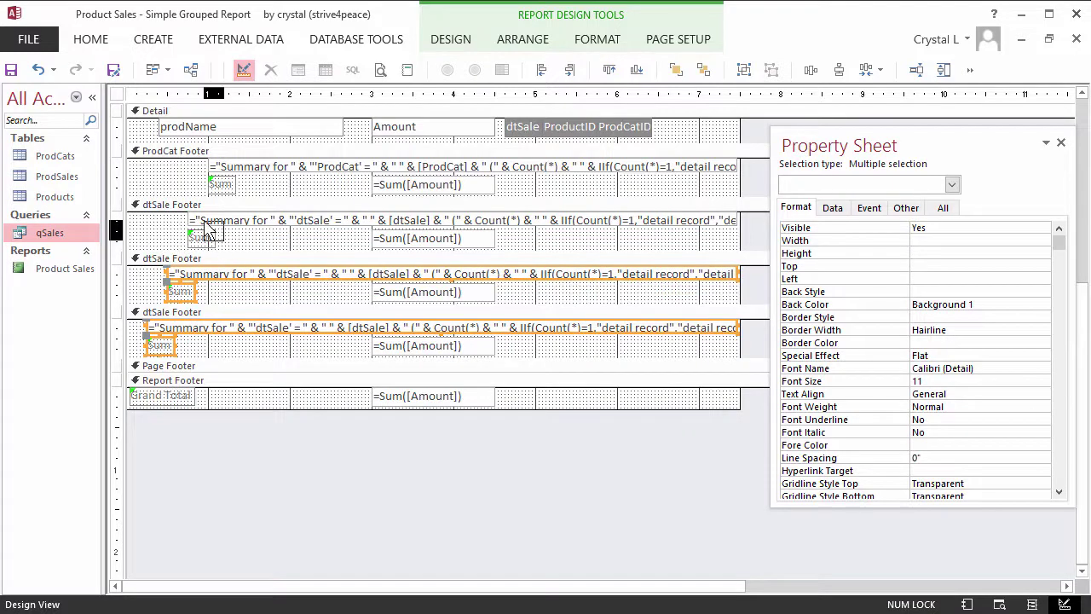
{"action": "left_click", "coordinate": [205, 228], "text": "shift"}
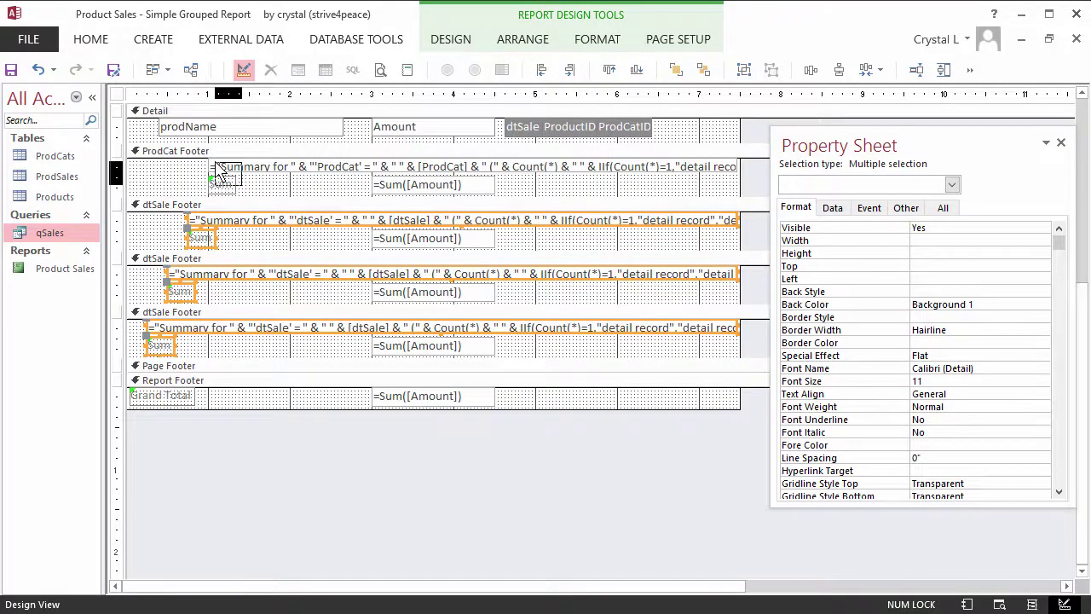
{"action": "left_click", "coordinate": [217, 168], "text": "shift"}
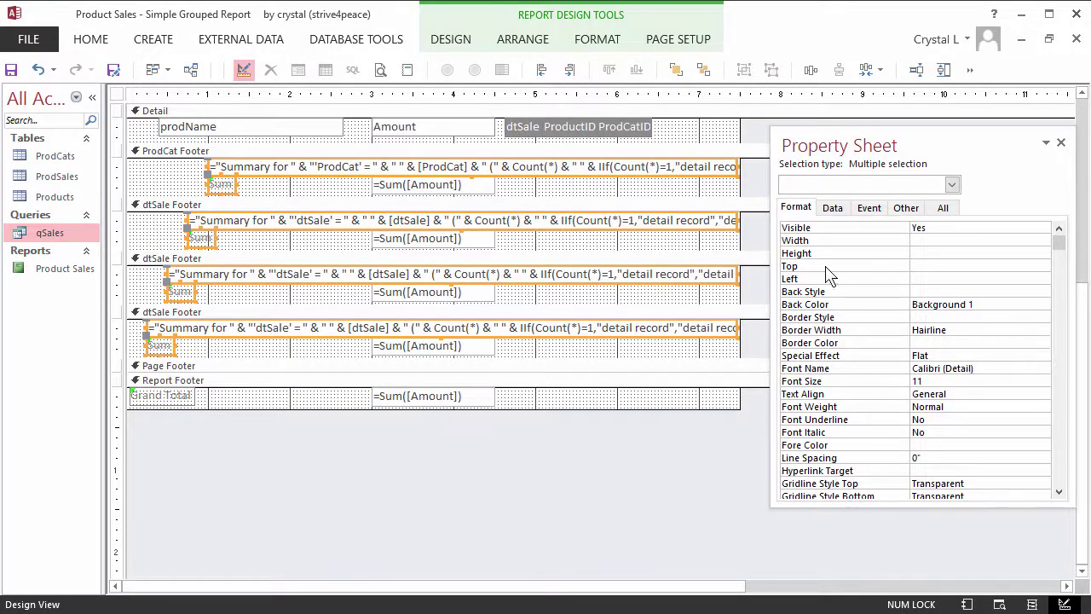
{"action": "left_click", "coordinate": [920, 278]}
{"action": "type", "text": "0"}
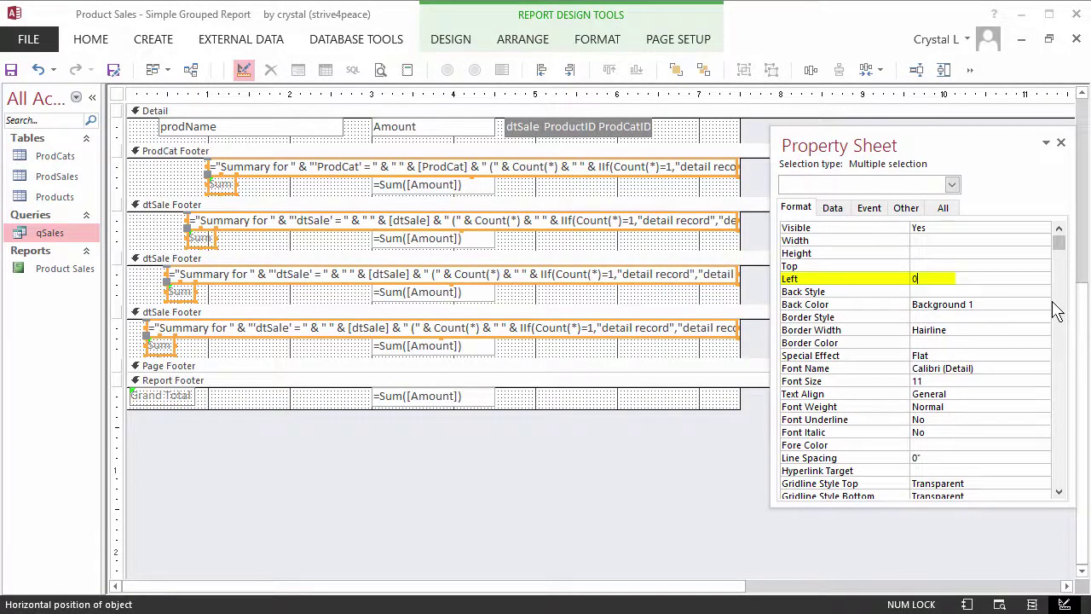
{"action": "key", "text": "Return"}
{"action": "left_click", "coordinate": [597, 41]}
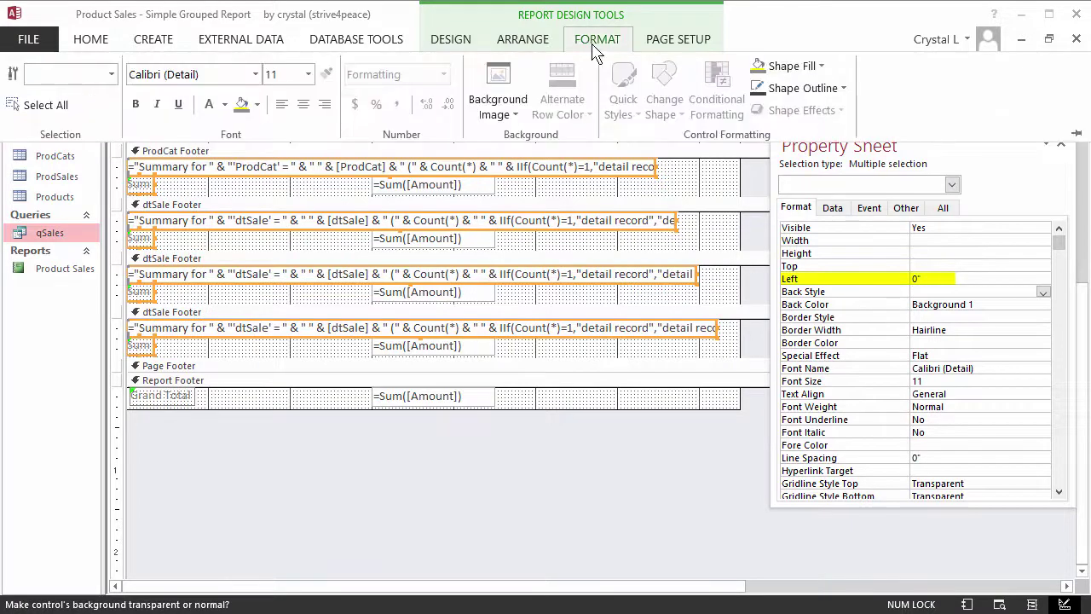
{"action": "left_click", "coordinate": [777, 91]}
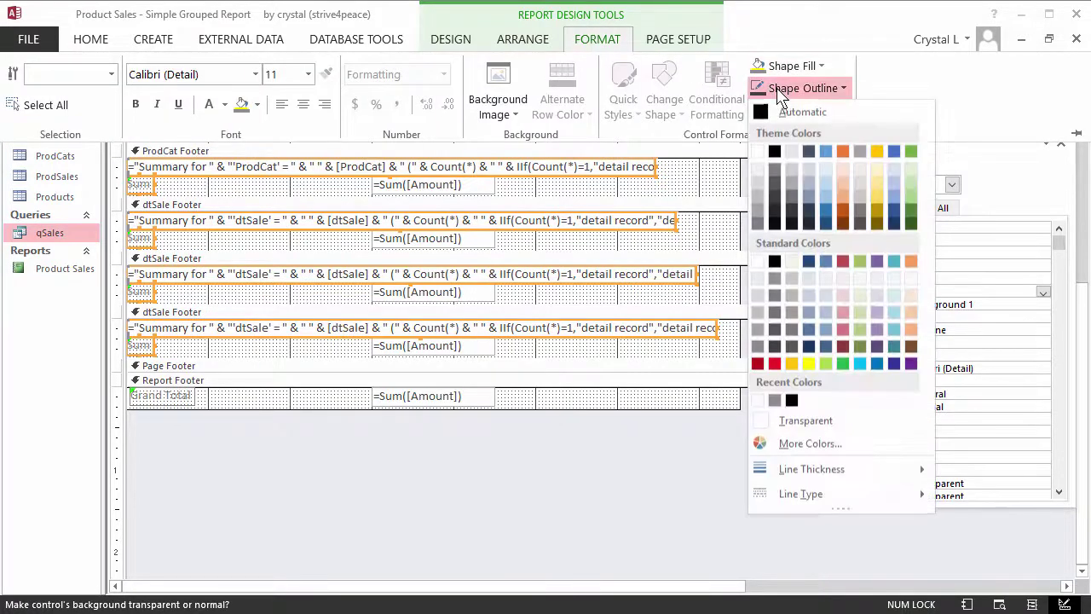
{"action": "left_click", "coordinate": [797, 423]}
Step: Set the four footer summary text boxes to a 6.5" width
{"action": "key", "text": "ctrl+F1"}
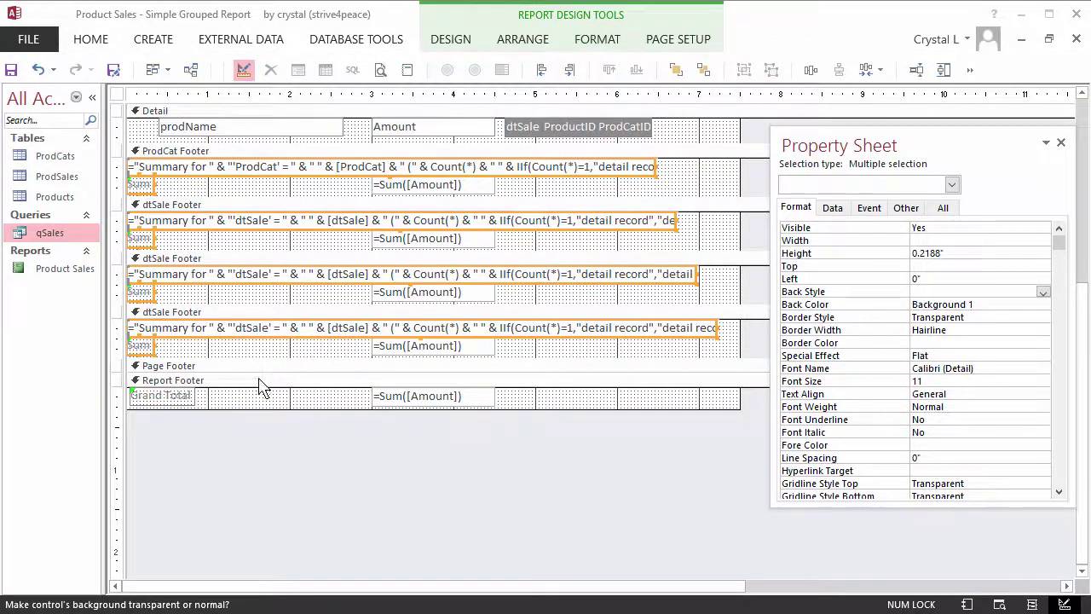
{"action": "left_click", "coordinate": [257, 356]}
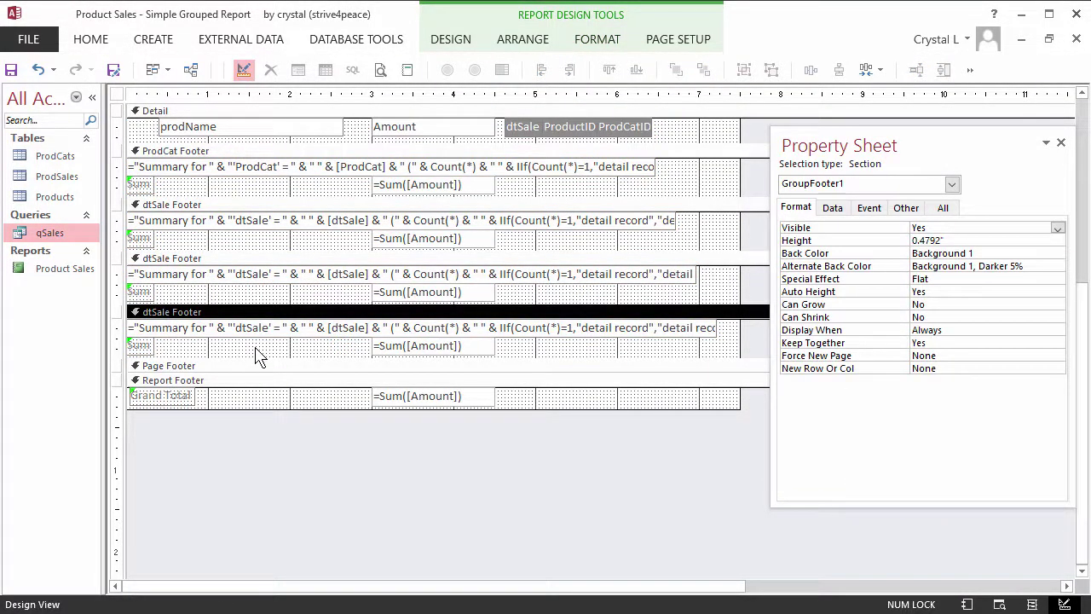
{"action": "left_click_drag", "start_coordinate": [255, 347], "coordinate": [252, 172]}
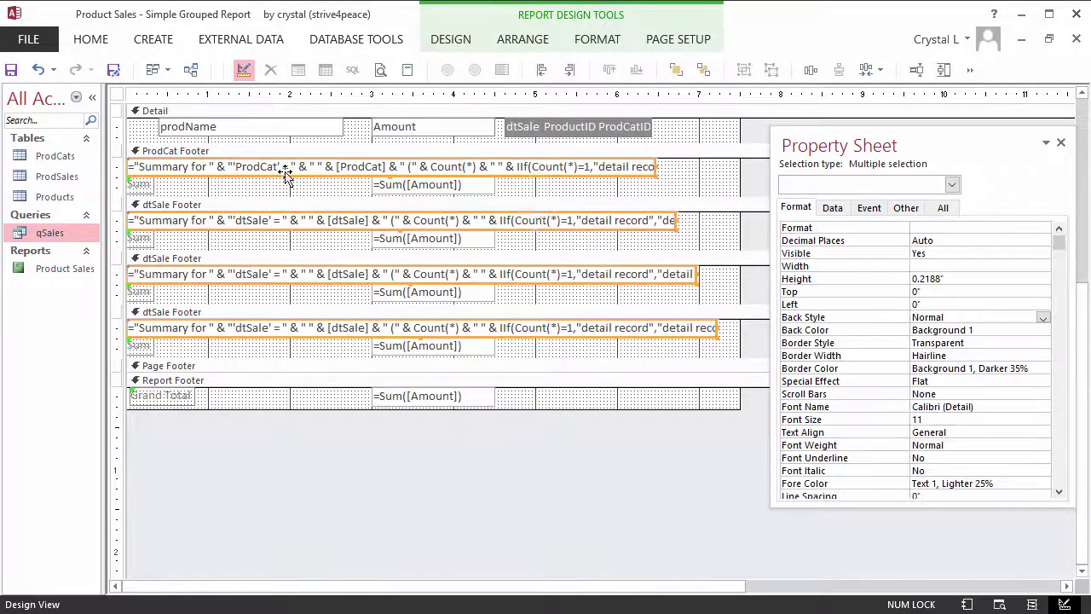
{"action": "left_click", "coordinate": [852, 266]}
{"action": "type", "text": "6.5"}
{"action": "key", "text": "Return"}
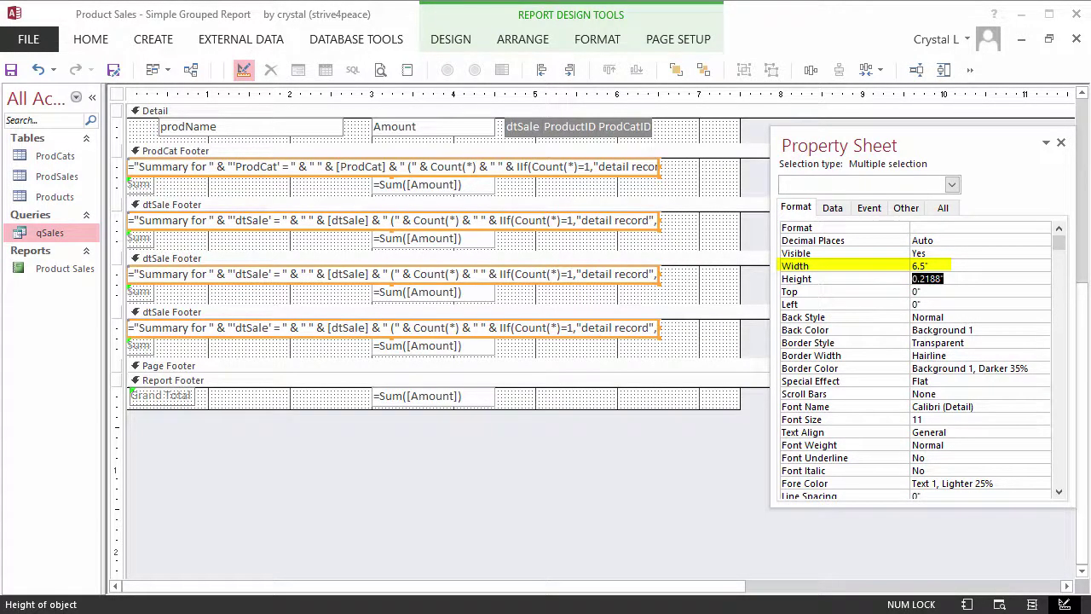
Step: Narrow the report's width to fit and shrink the Page Header's blank space
{"action": "left_click", "coordinate": [739, 337]}
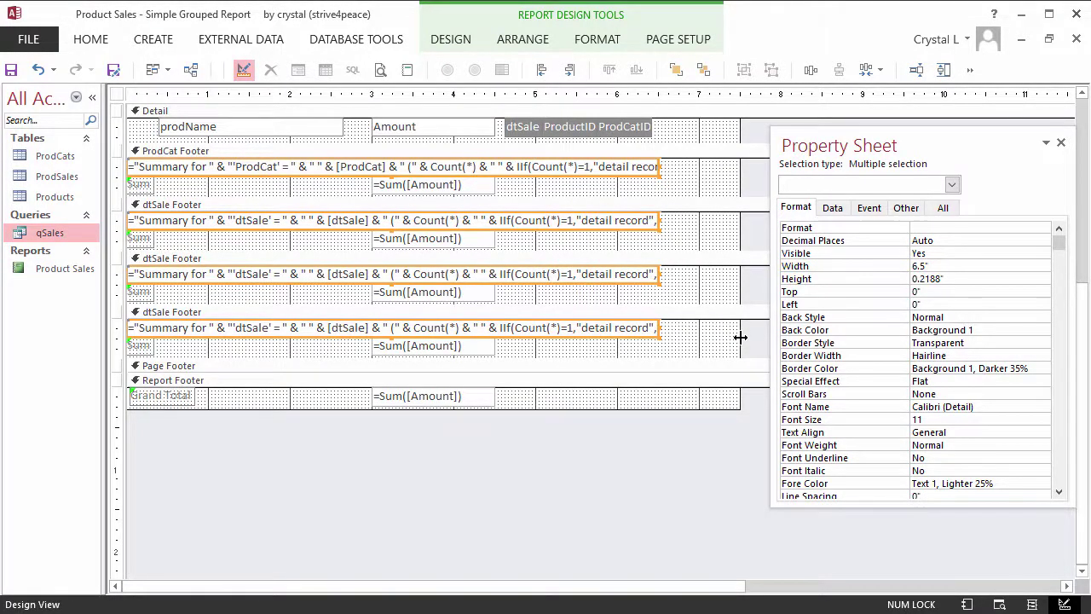
{"action": "left_click_drag", "start_coordinate": [740, 338], "coordinate": [586, 328]}
{"action": "left_click_drag", "start_coordinate": [1084, 337], "coordinate": [1070, 149]}
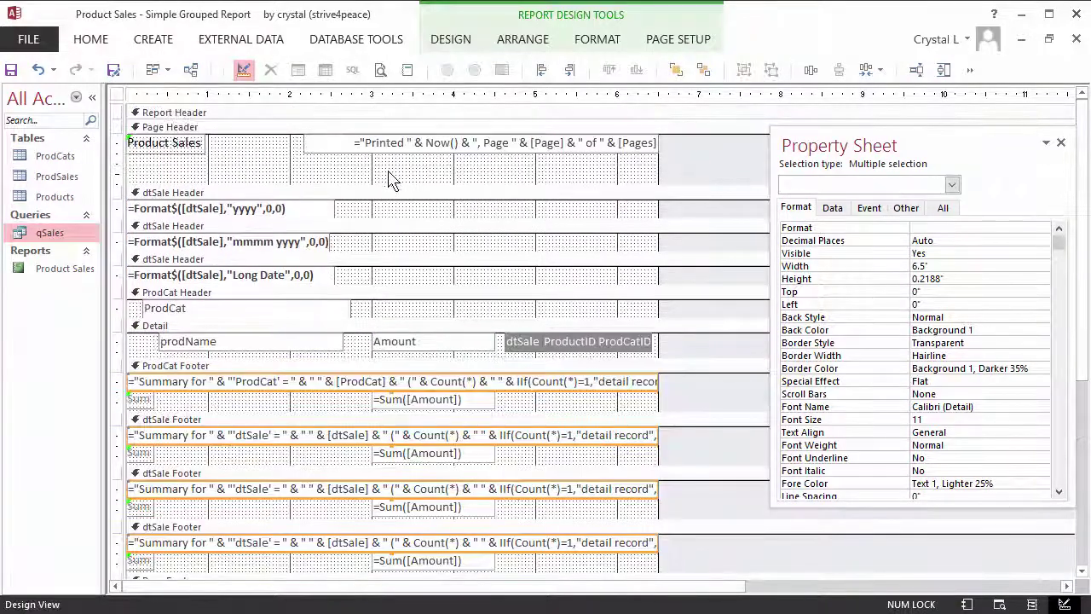
{"action": "left_click_drag", "start_coordinate": [388, 183], "coordinate": [386, 133]}
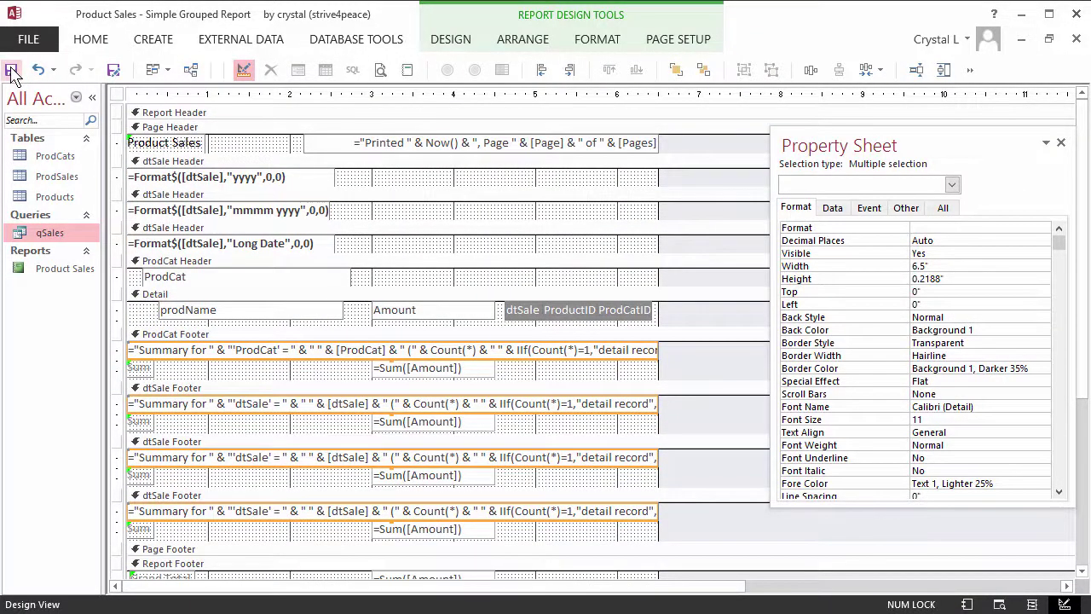
Step: Save the report design, check it in Print Preview, and return to Design View
{"action": "left_click", "coordinate": [11, 71]}
{"action": "left_click", "coordinate": [90, 39]}
{"action": "left_click", "coordinate": [23, 104]}
{"action": "left_click", "coordinate": [38, 181]}
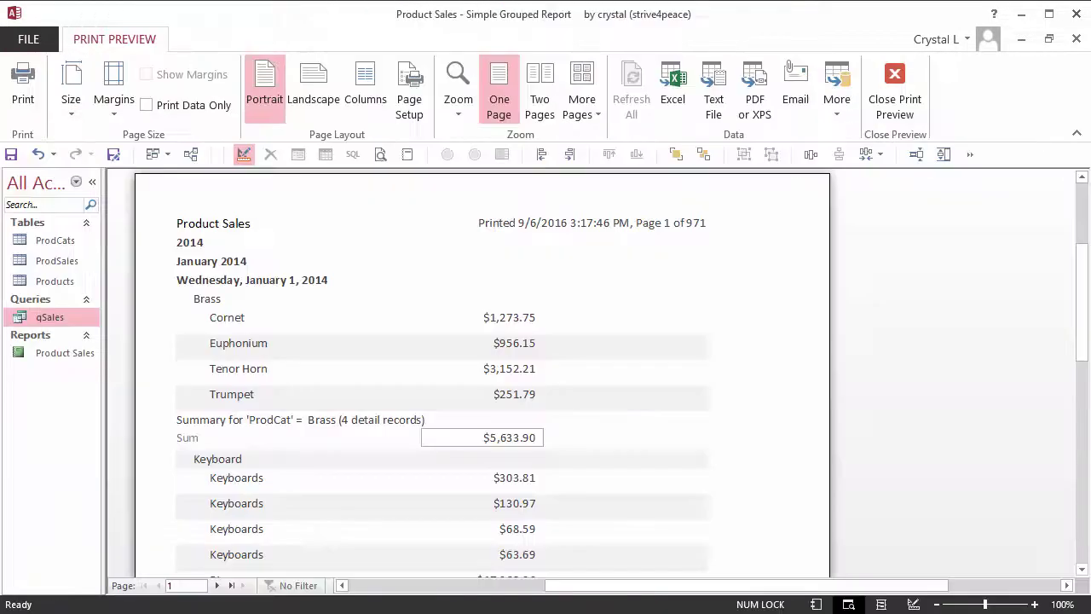
{"action": "scroll", "coordinate": [242, 165], "scroll_direction": "down", "scroll_amount": 2}
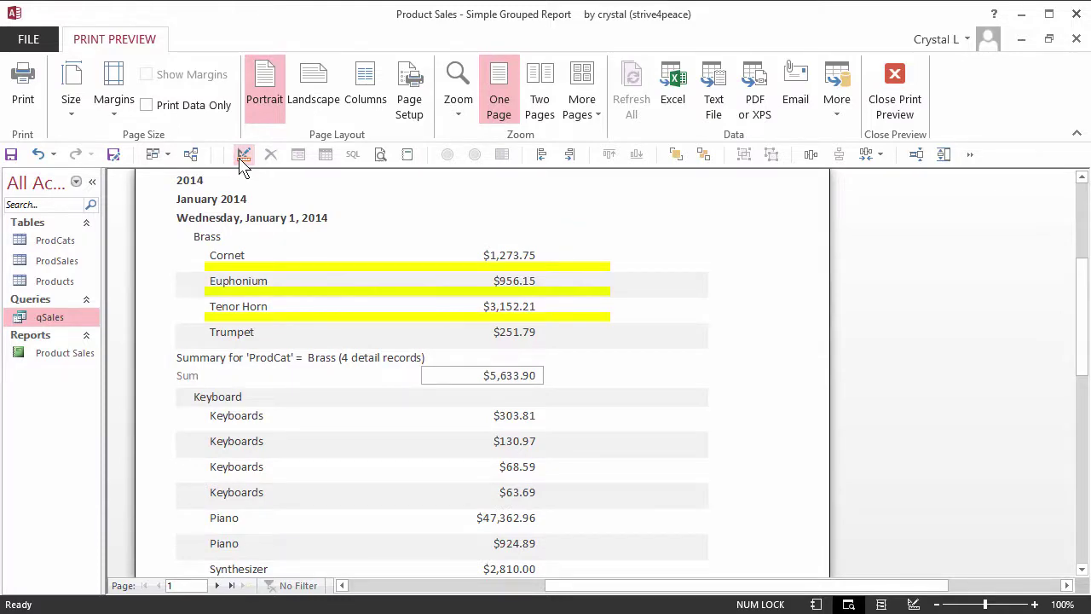
{"action": "left_click", "coordinate": [241, 160]}
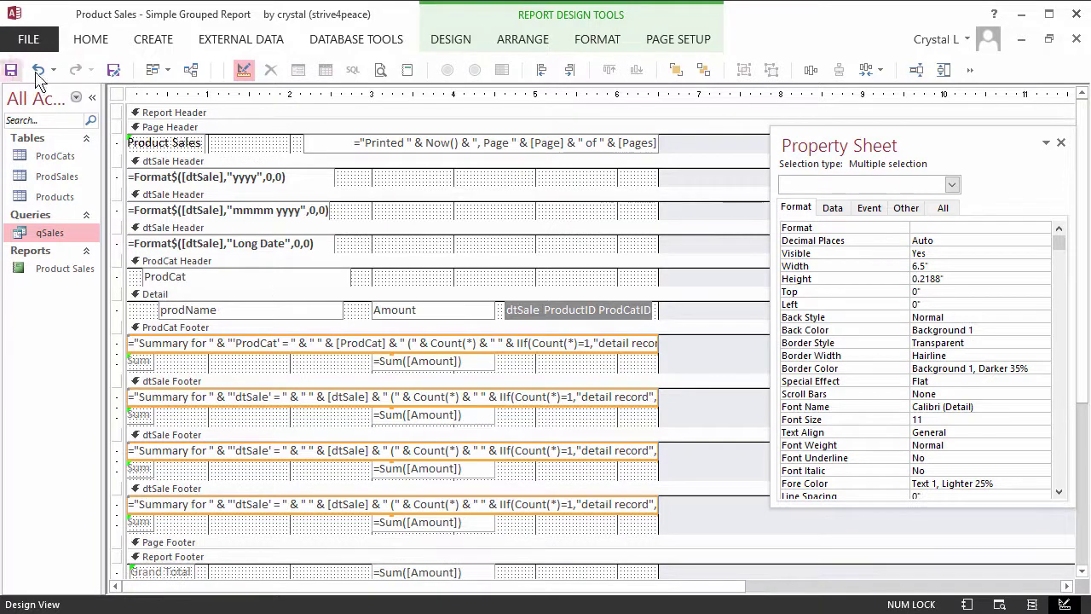
Step: Preview the report as printed again, scroll through it, and close Print Preview
{"action": "left_click", "coordinate": [90, 39]}
{"action": "left_click", "coordinate": [22, 103]}
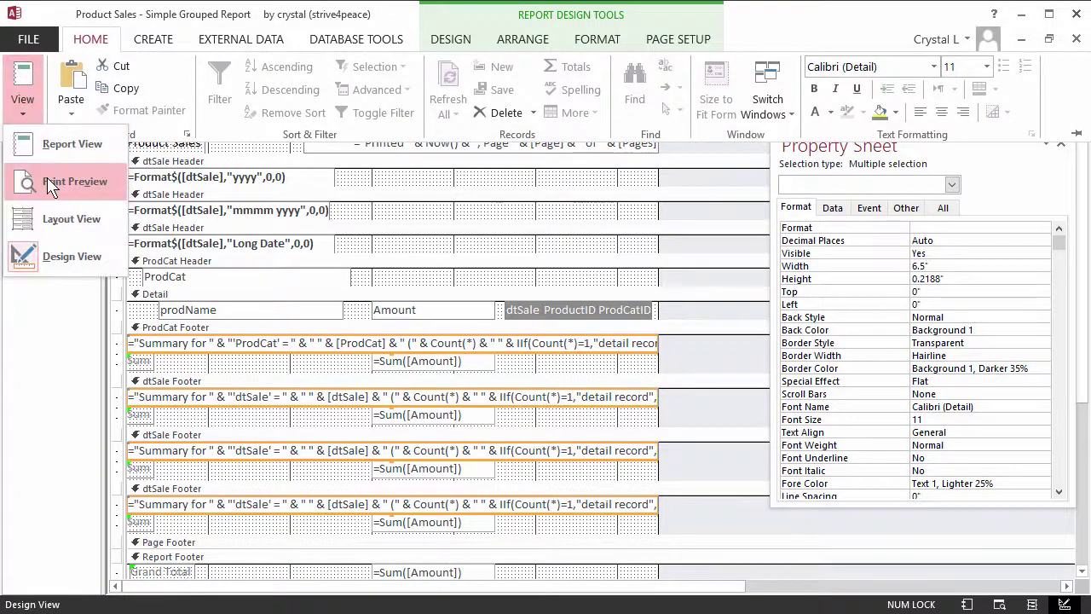
{"action": "left_click", "coordinate": [51, 181]}
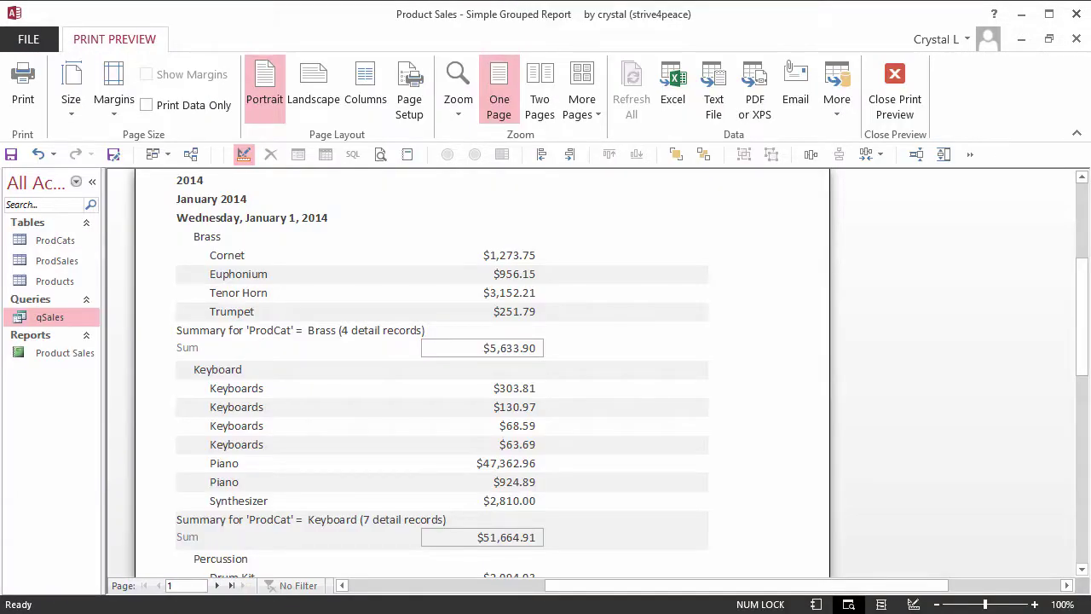
{"action": "left_click", "coordinate": [1082, 558]}
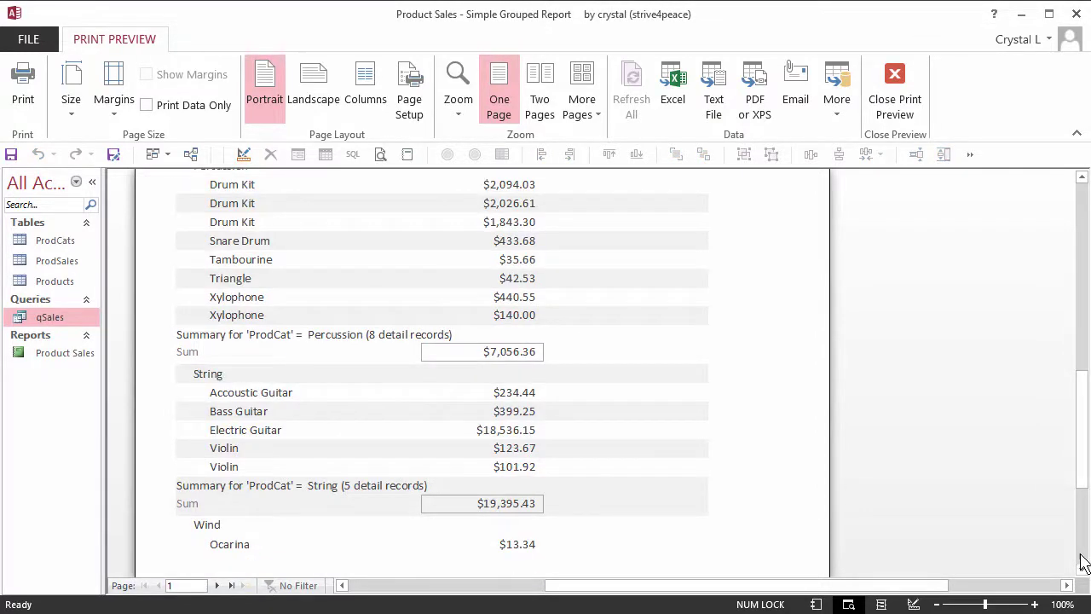
{"action": "left_click", "coordinate": [1082, 562]}
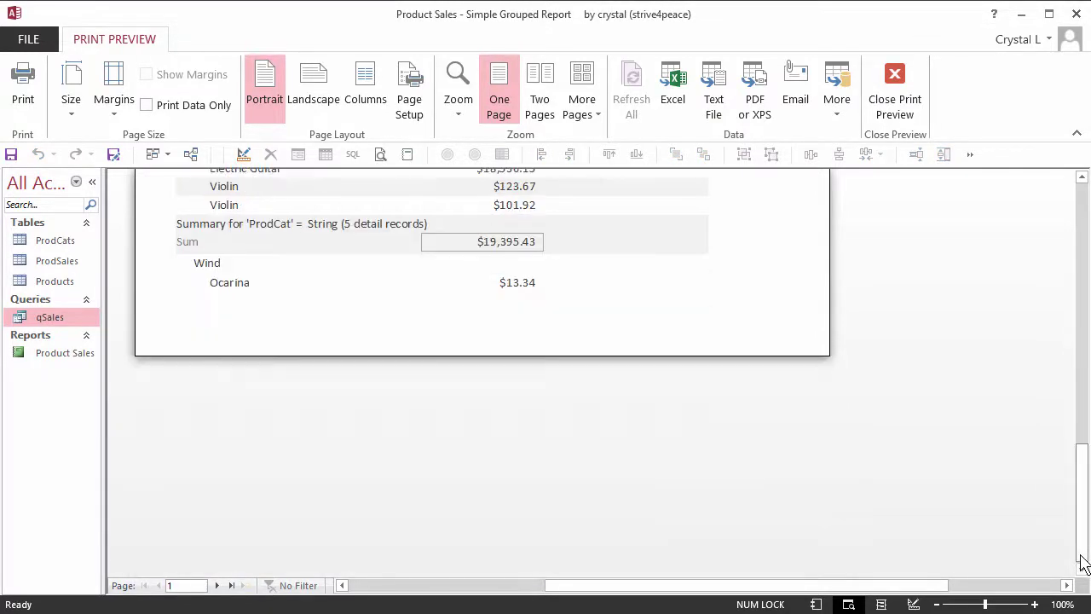
{"action": "left_click", "coordinate": [894, 81]}
{"action": "left_click", "coordinate": [22, 77]}
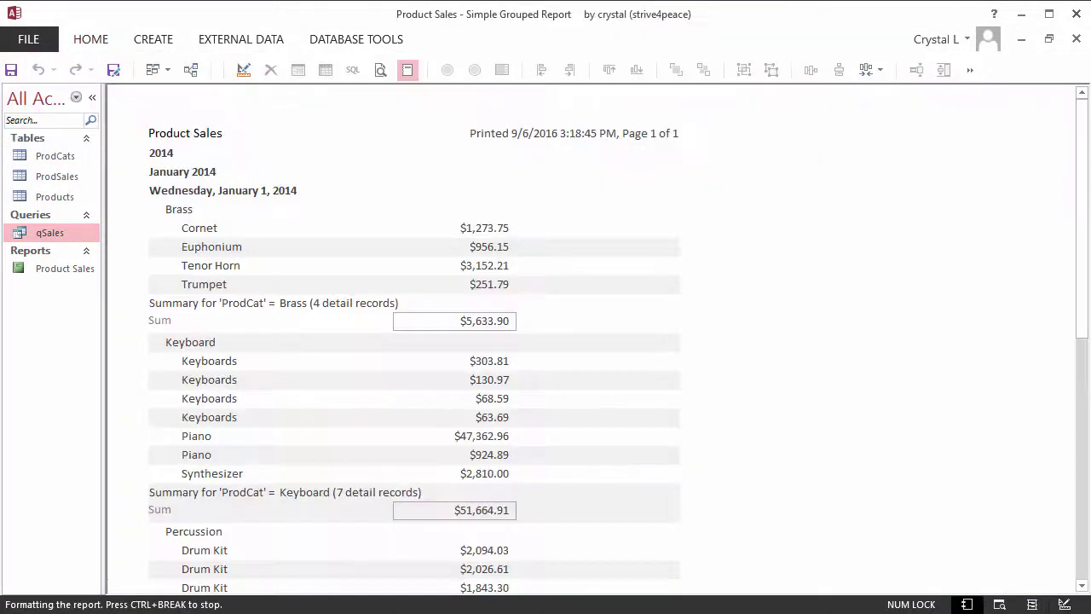
Step: Scroll through the Report View subtotals down to the $27,711,440.57 Grand Total
{"action": "left_click", "coordinate": [1084, 554]}
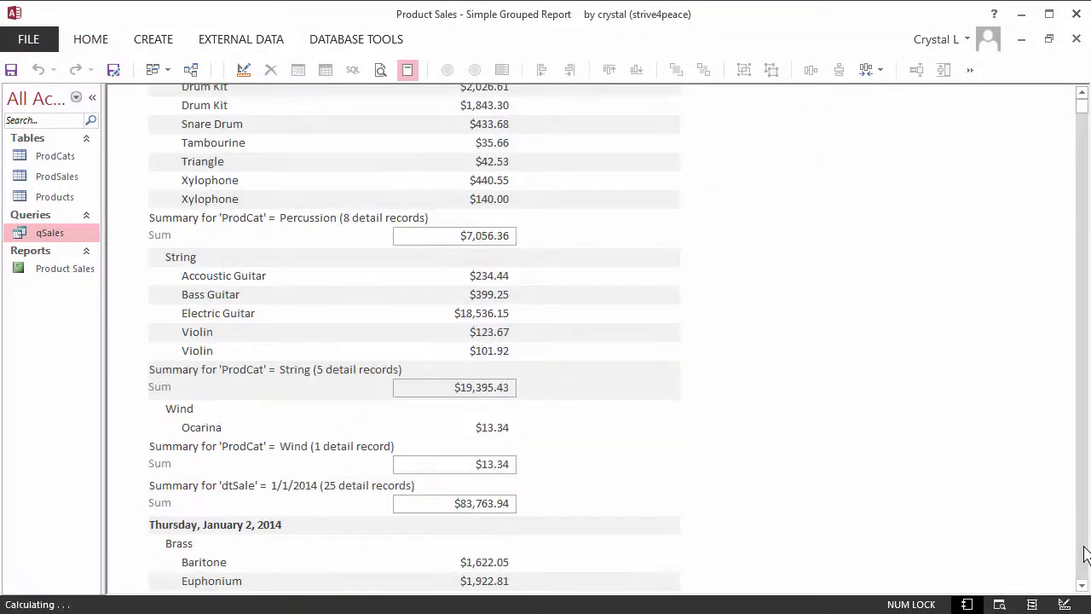
{"action": "left_click", "coordinate": [1084, 554]}
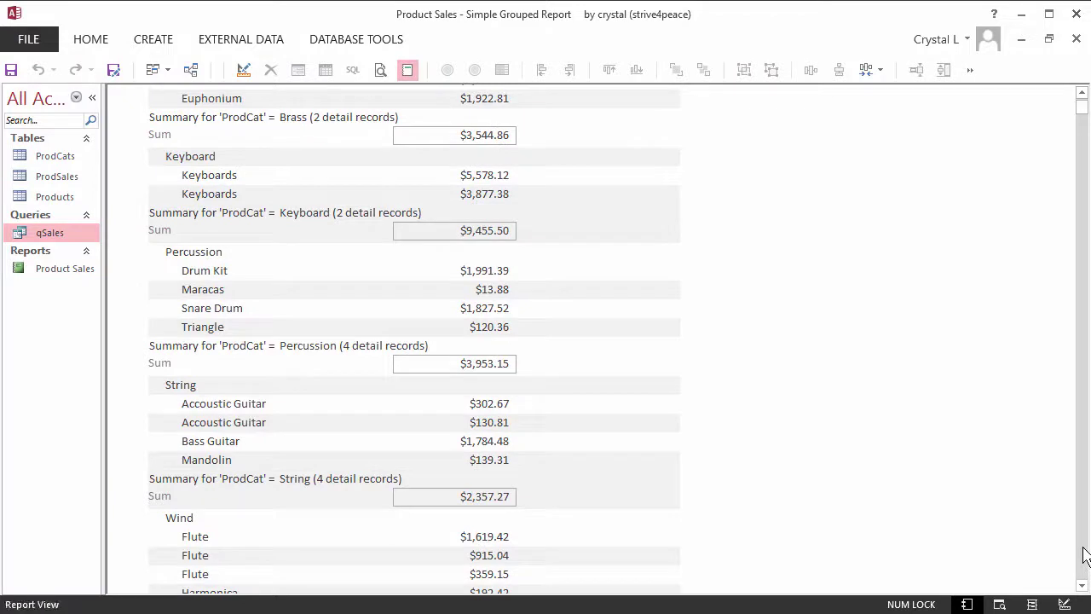
{"action": "left_click", "coordinate": [1084, 554]}
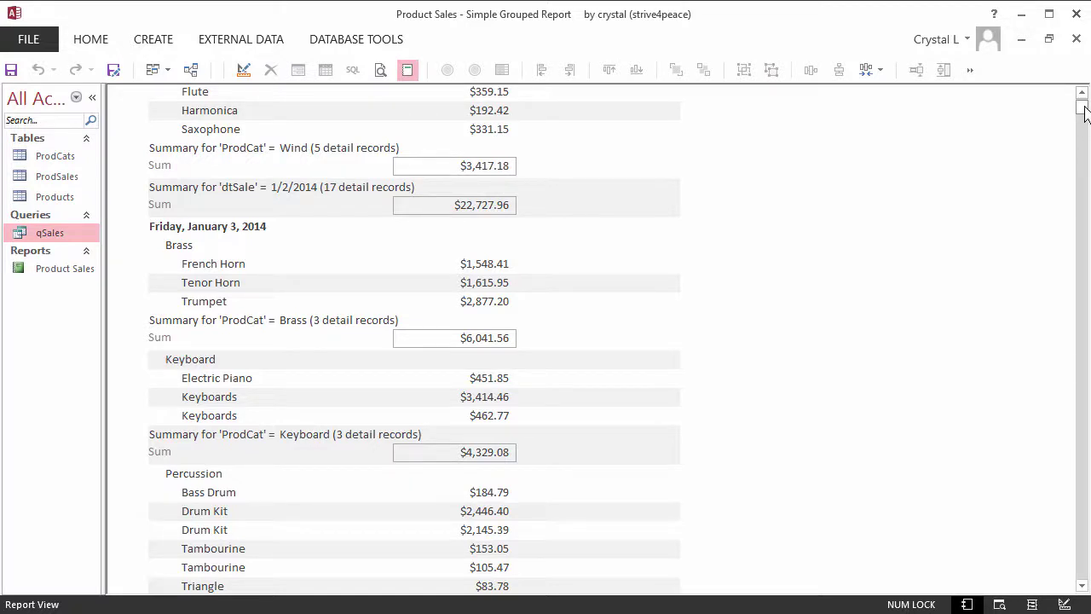
{"action": "left_click_drag", "start_coordinate": [1083, 108], "coordinate": [1081, 477]}
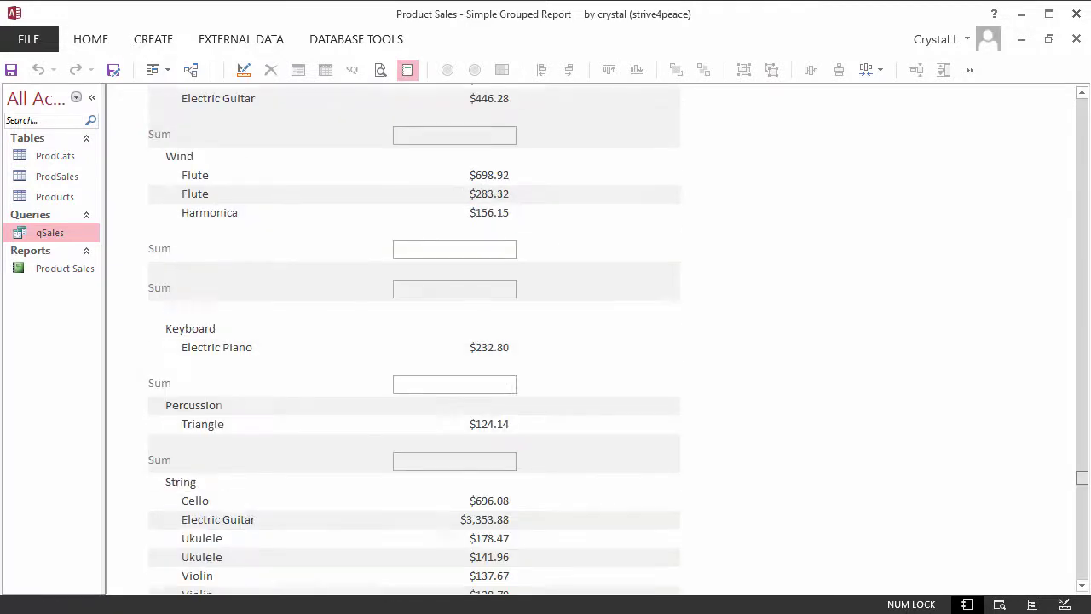
{"action": "left_click", "coordinate": [1083, 577]}
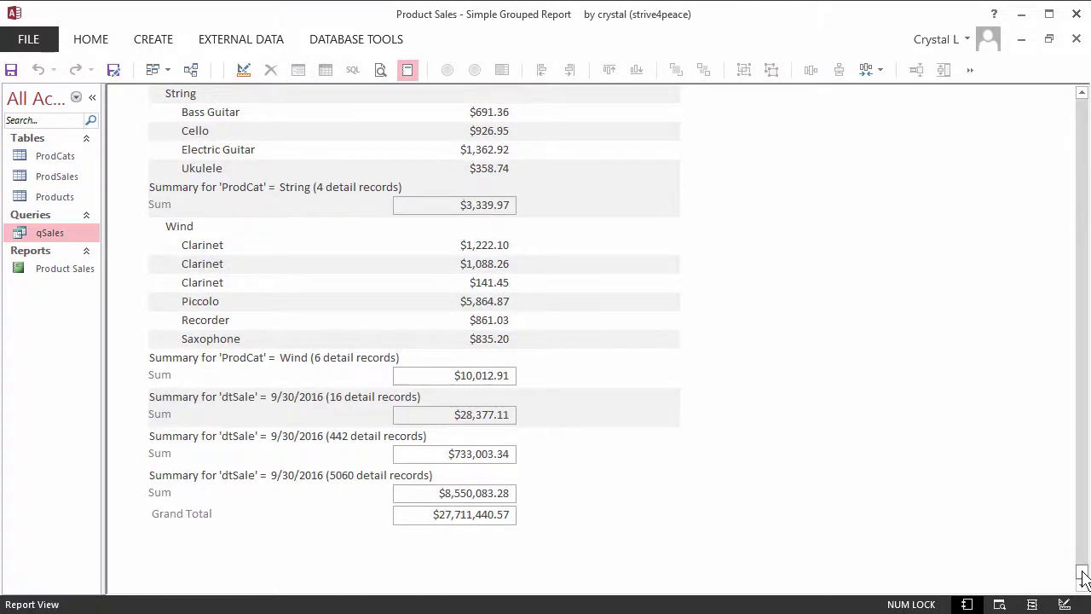